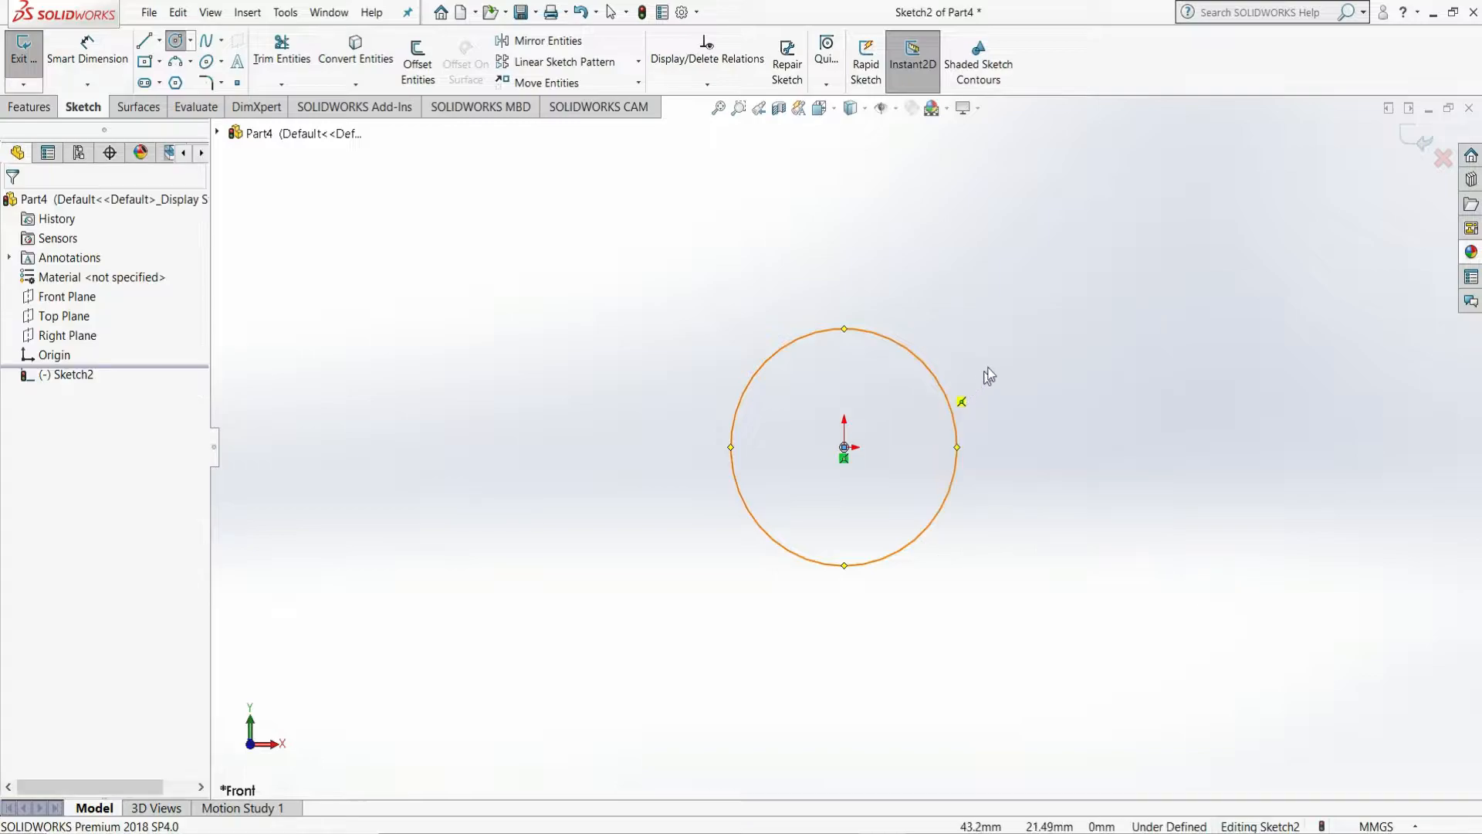
# Dimension the circle centred on the origin with a diameter of 150 mm.
pyautogui.click(87, 54)
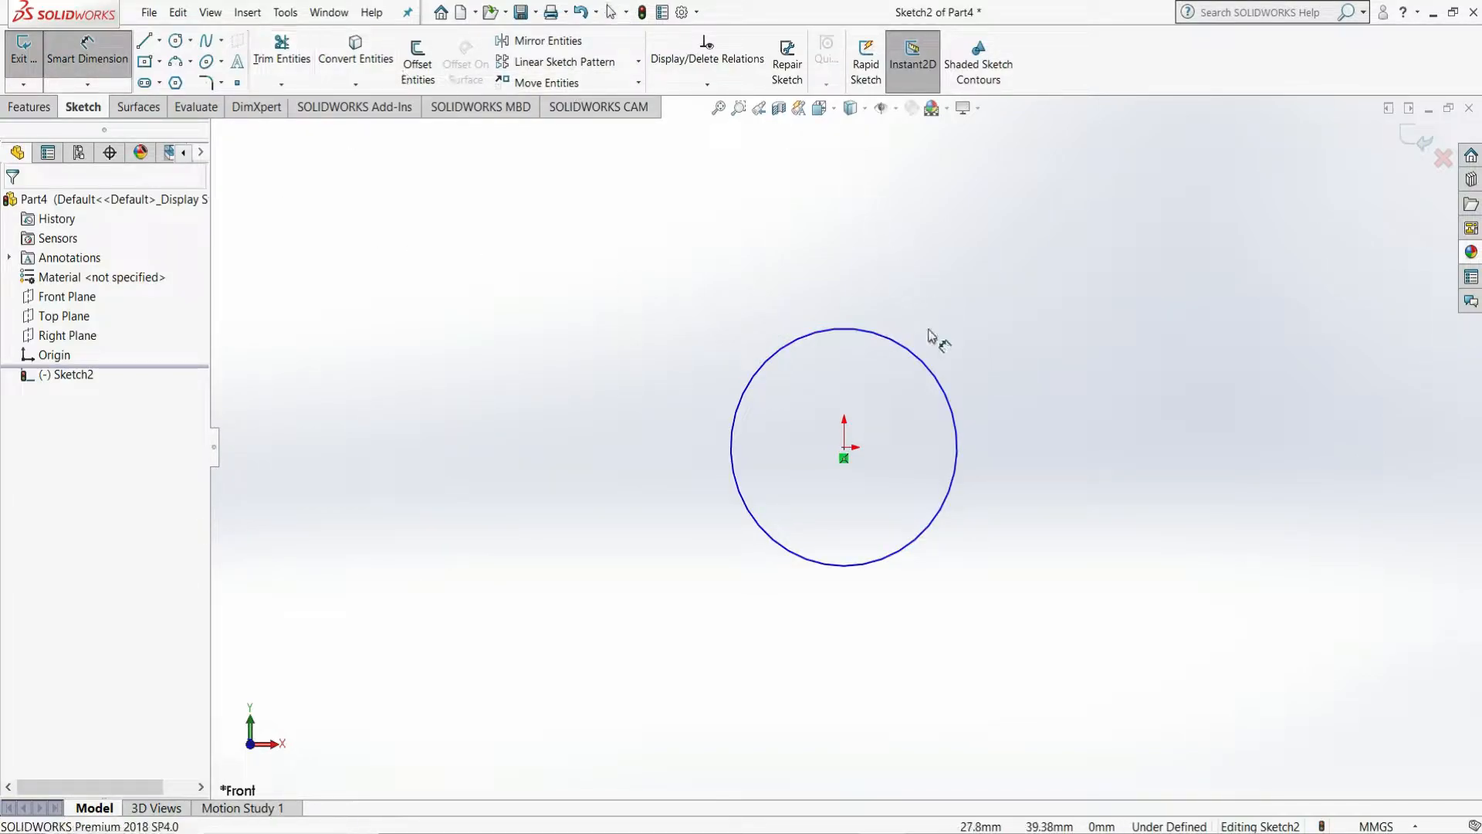
pyautogui.click(924, 367)
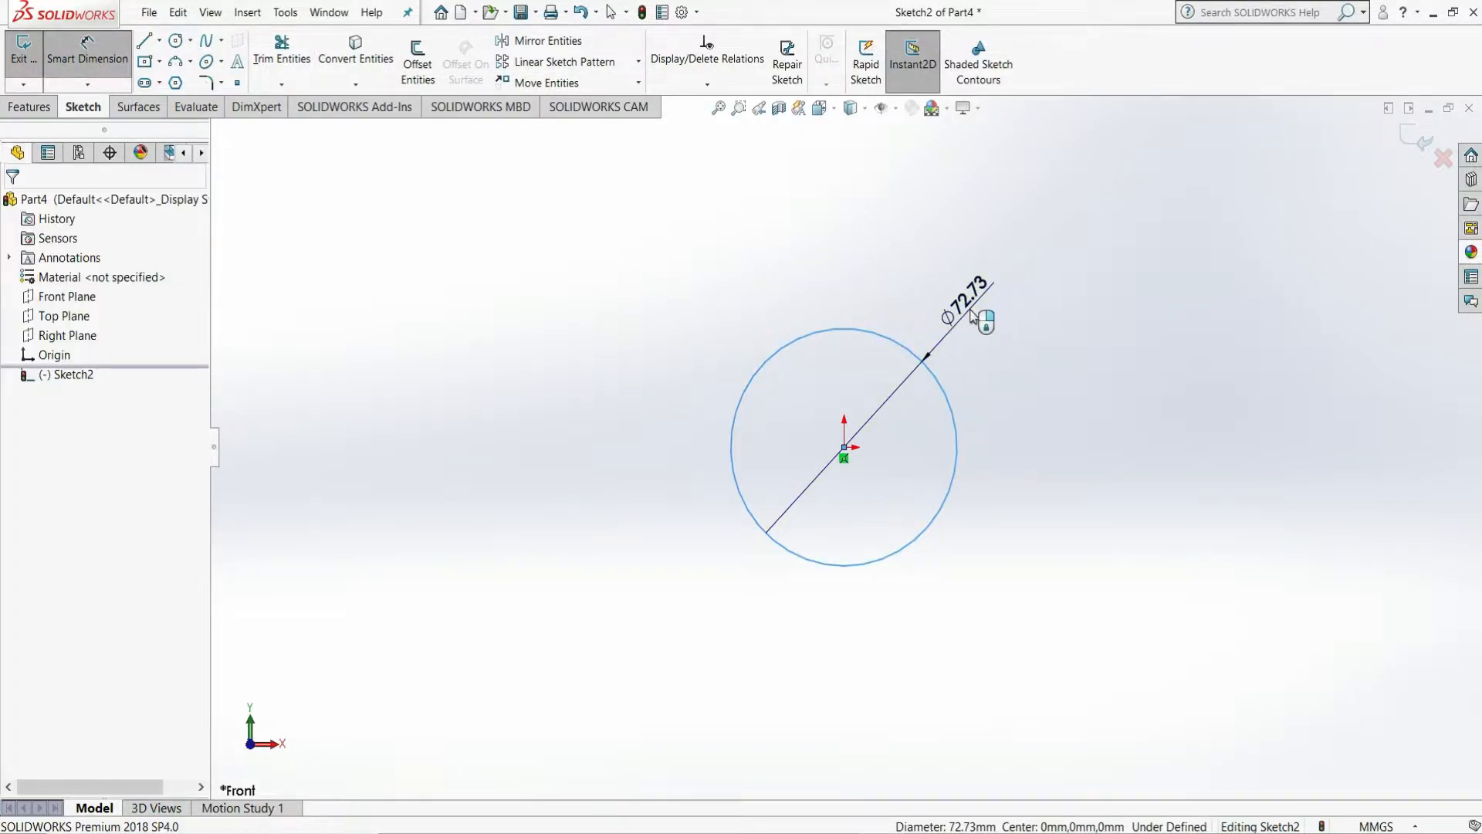
pyautogui.click(977, 316)
pyautogui.write('150')
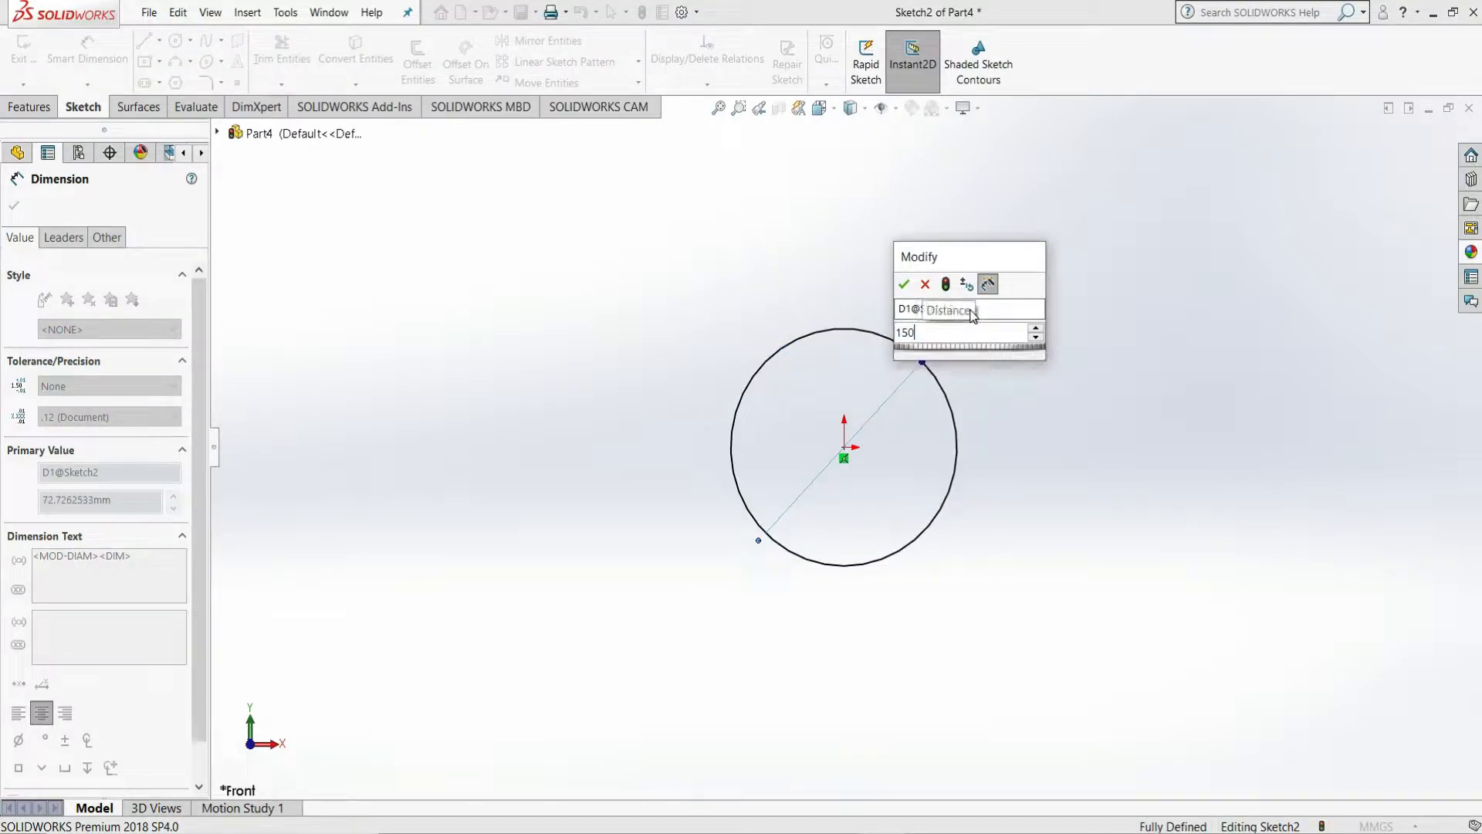
pyautogui.press('Return')
pyautogui.rightClick(999, 317)
pyautogui.click(1042, 369)
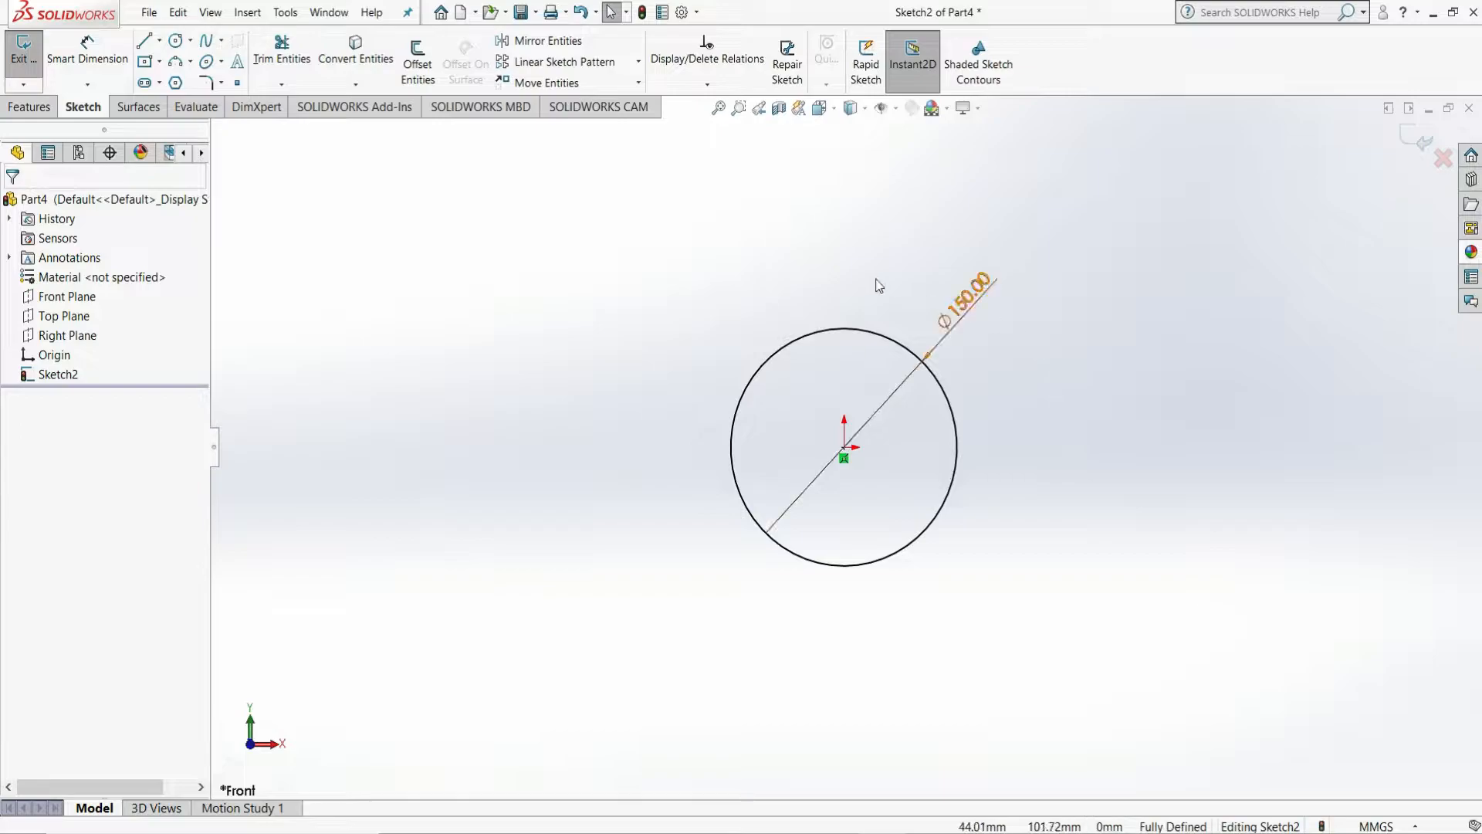
# Draw a vertical centerline across the circle from its top quadrant point to its bottom quadrant point.
pyautogui.click(159, 42)
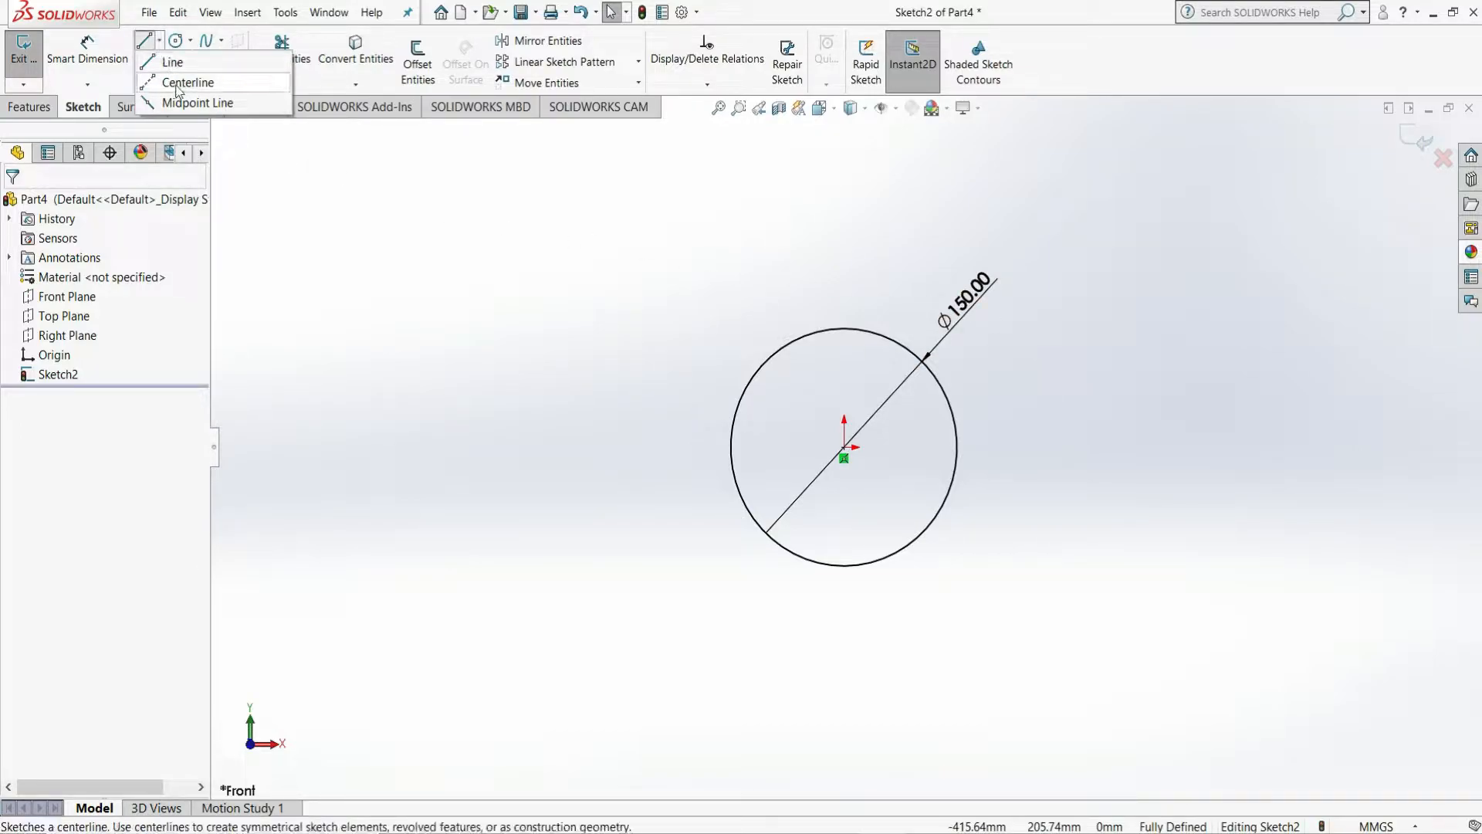
pyautogui.click(182, 81)
pyautogui.click(844, 330)
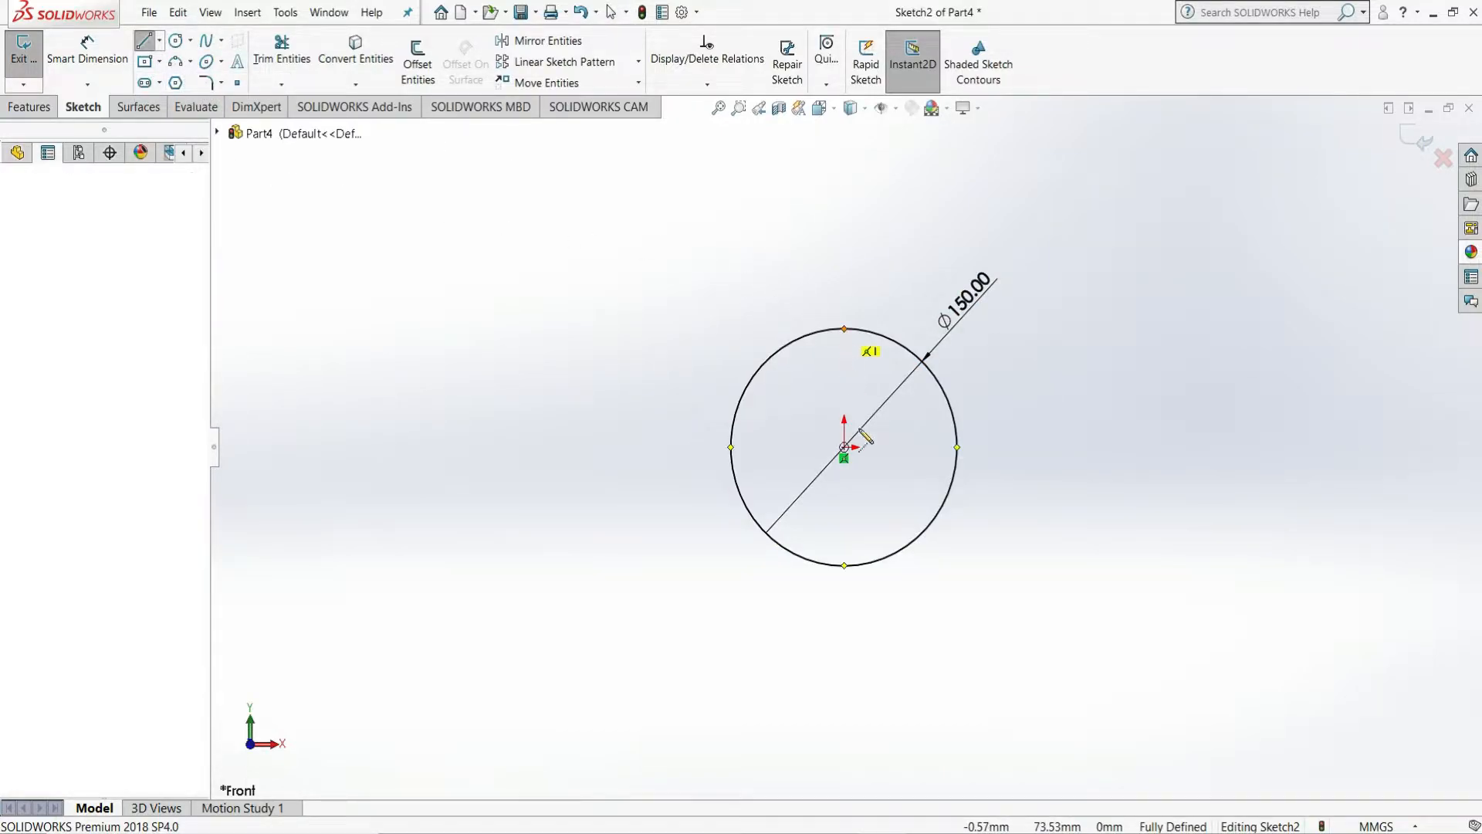
pyautogui.click(845, 566)
pyautogui.rightClick(867, 569)
pyautogui.click(874, 579)
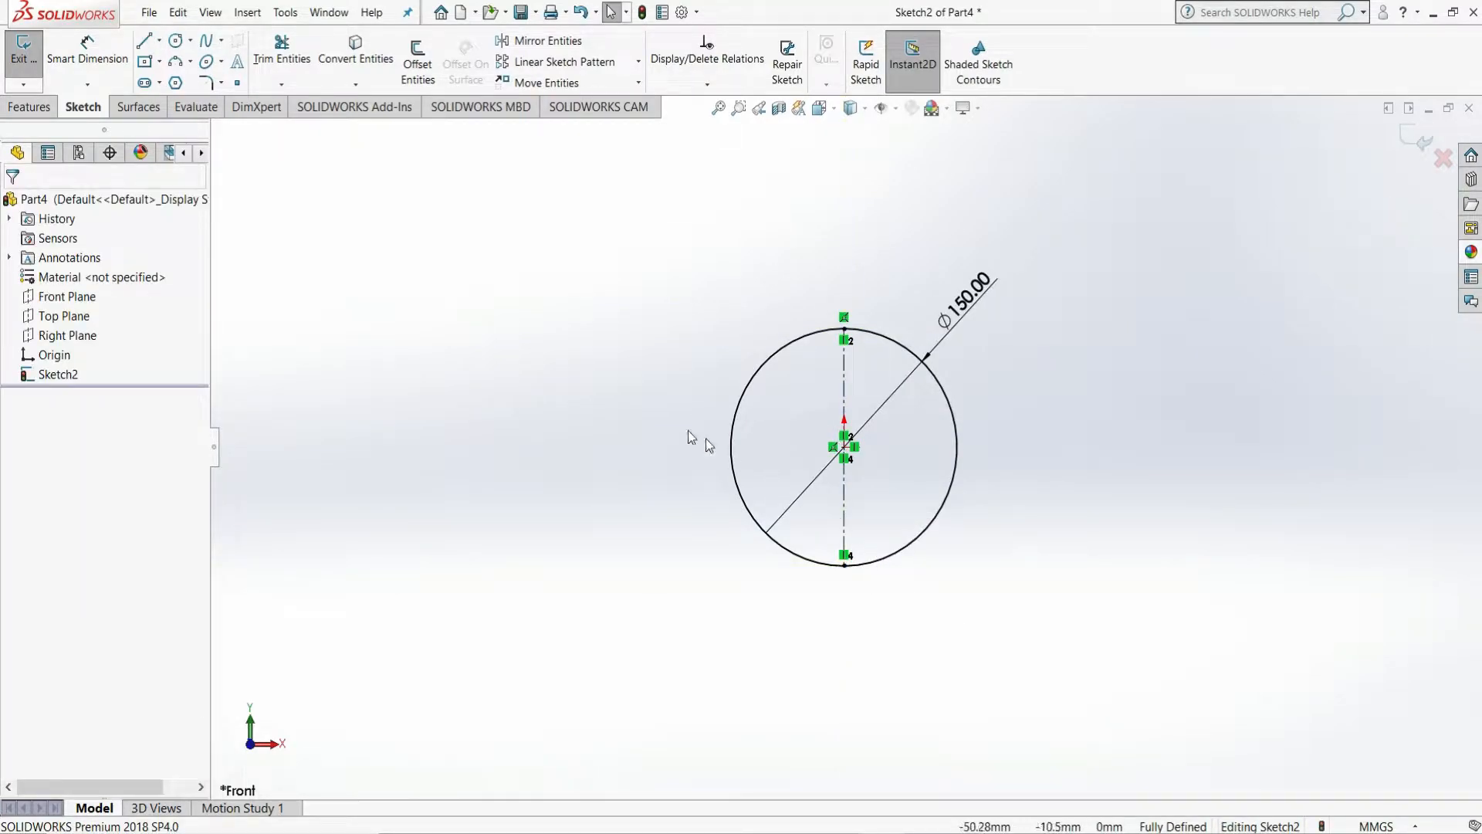
# Trim away the half of the circle on the negative X side of the centerline.
pyautogui.click(281, 50)
pyautogui.moveTo(771, 389); pyautogui.dragTo(718, 405)
pyautogui.click(8, 210)
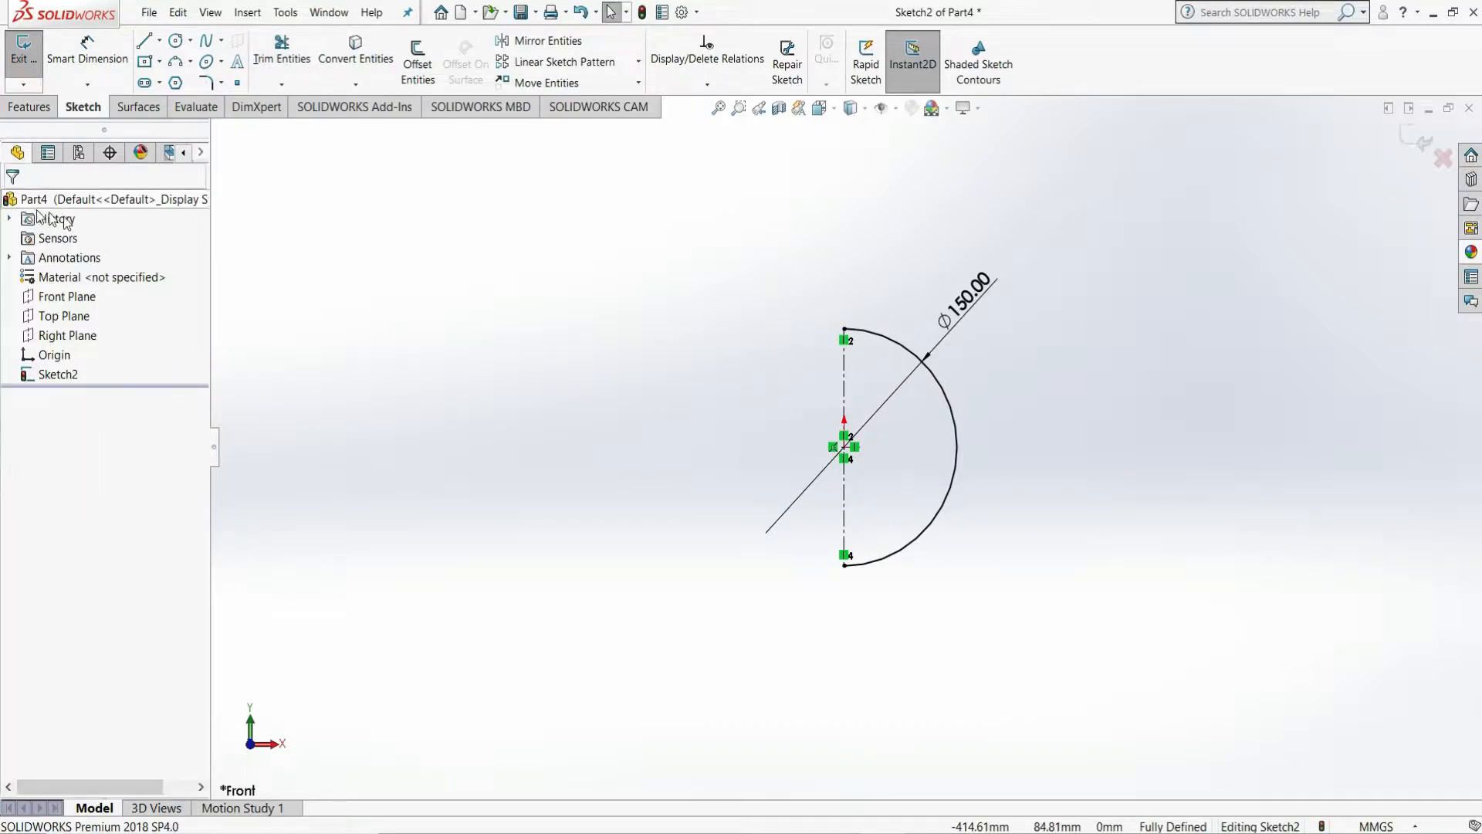
# Revolve the semicircle 360 degrees about the centerline into a solid sphere, letting the open sketch be closed automatically.
pyautogui.click(23, 111)
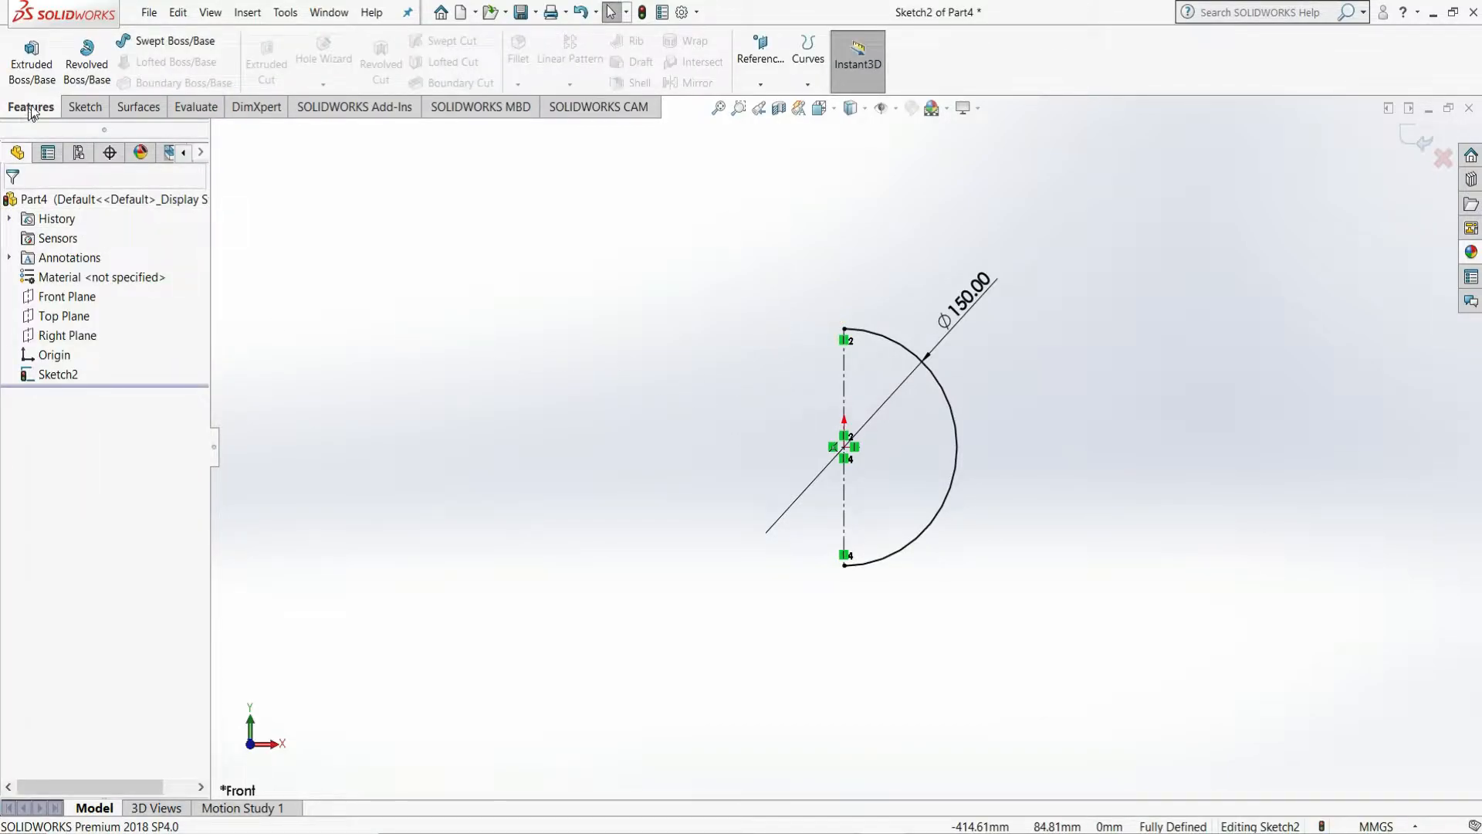
pyautogui.click(84, 68)
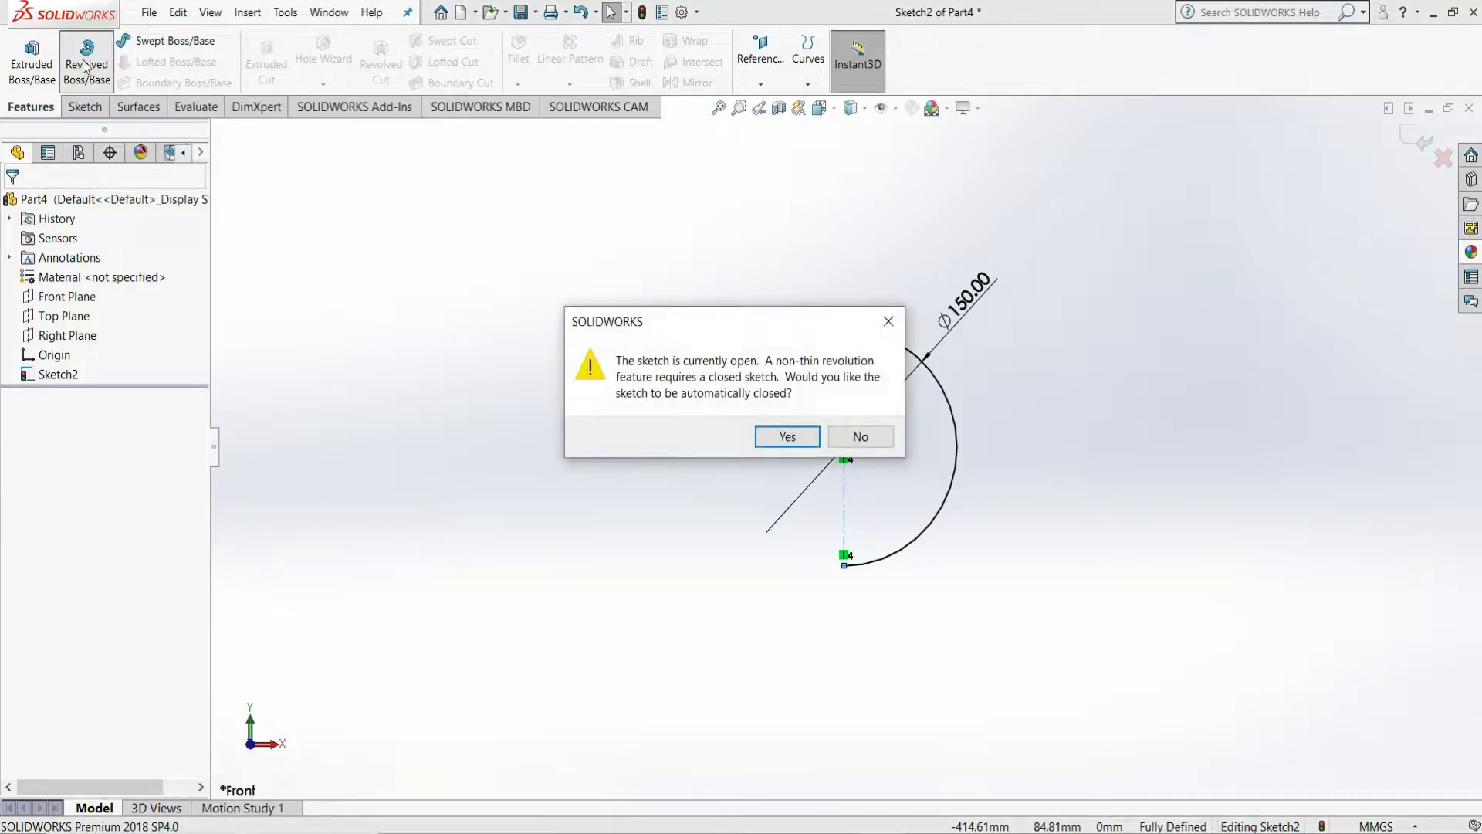
pyautogui.click(785, 435)
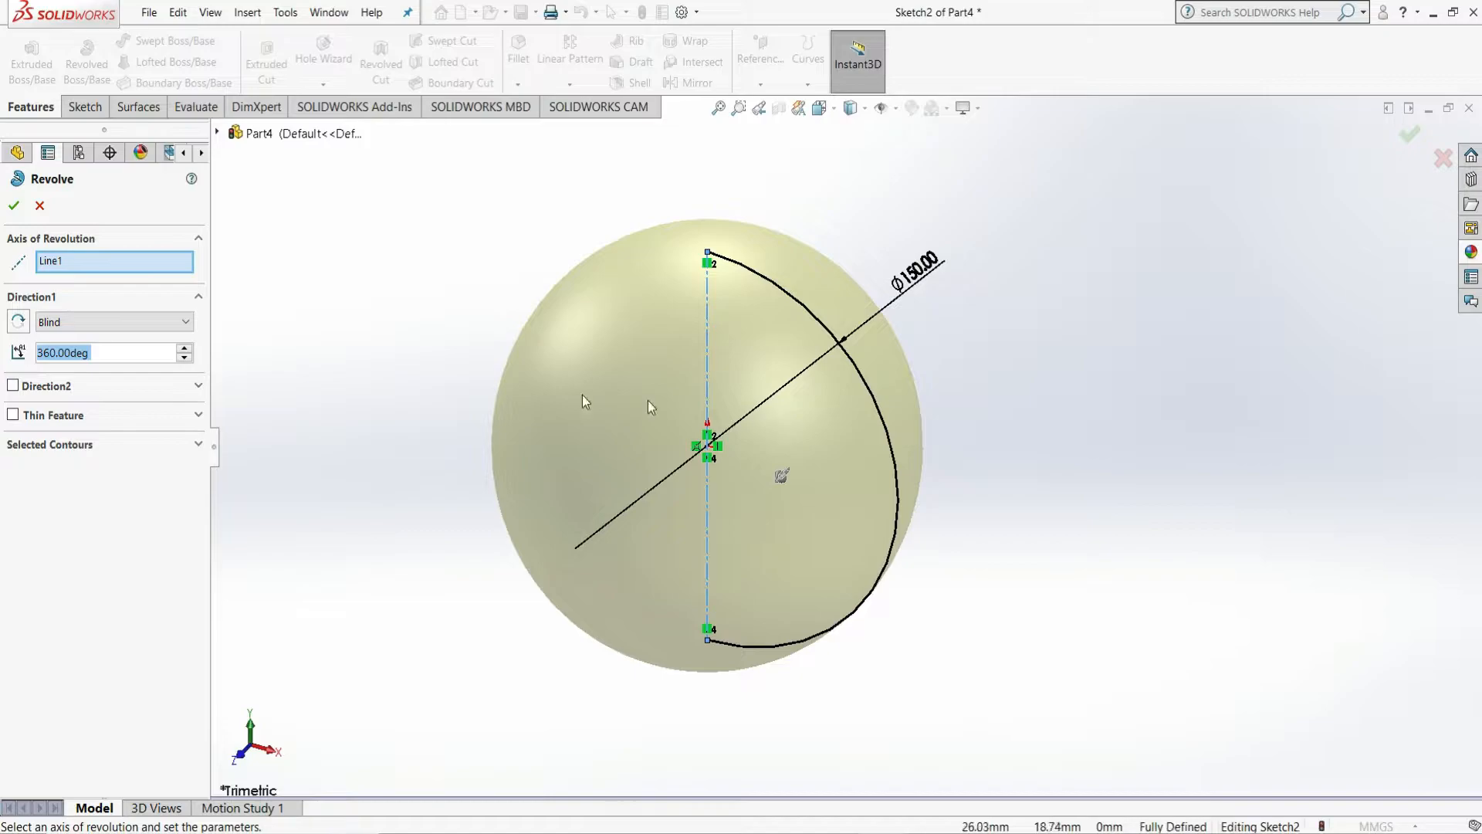
pyautogui.click(13, 206)
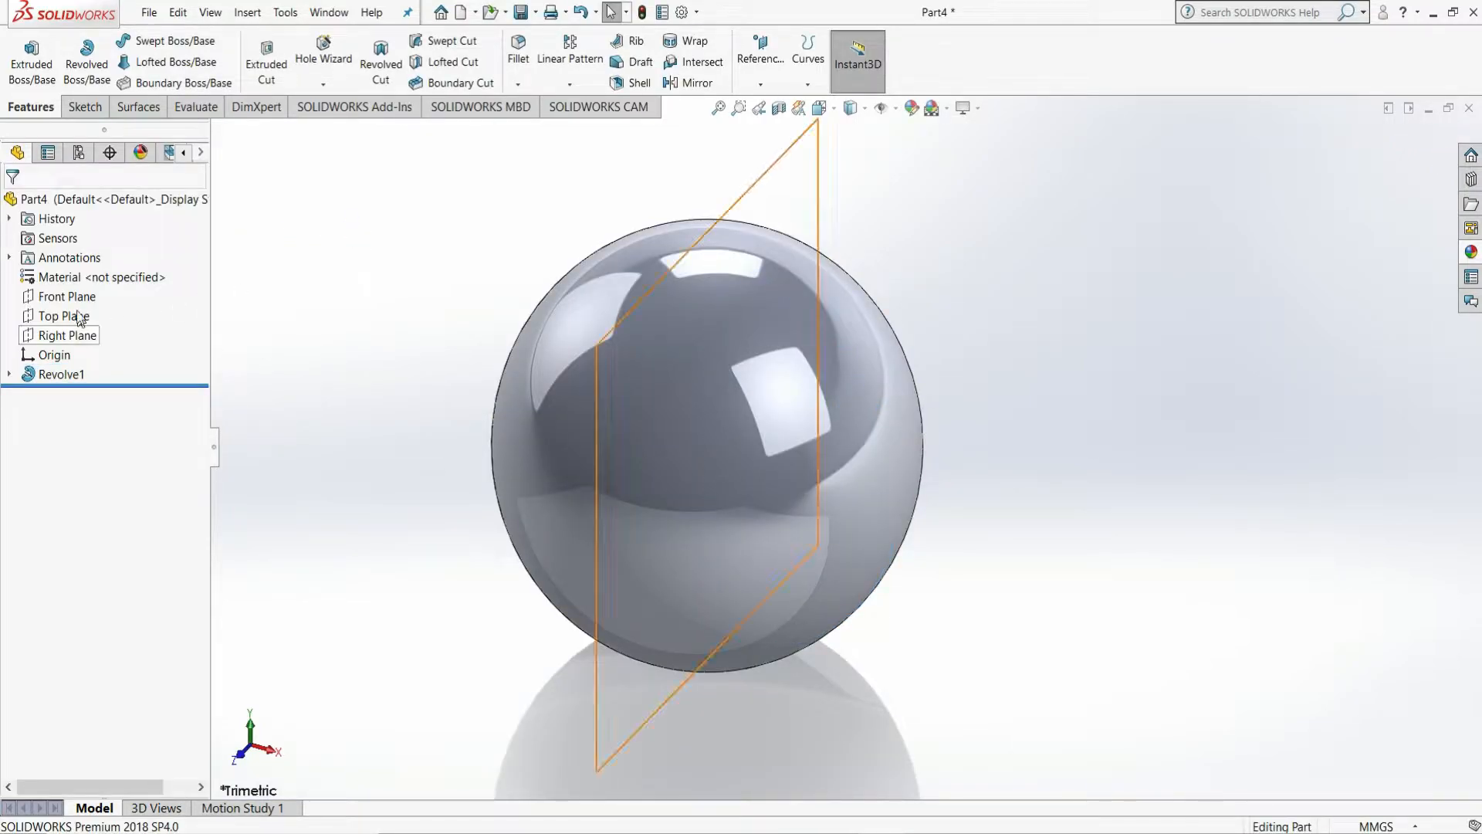
# Start a sketch on the Front Plane and draw a vertical line about 161.5 mm long through the origin, extending past the sphere at both ends.
pyautogui.click(66, 297)
pyautogui.click(89, 274)
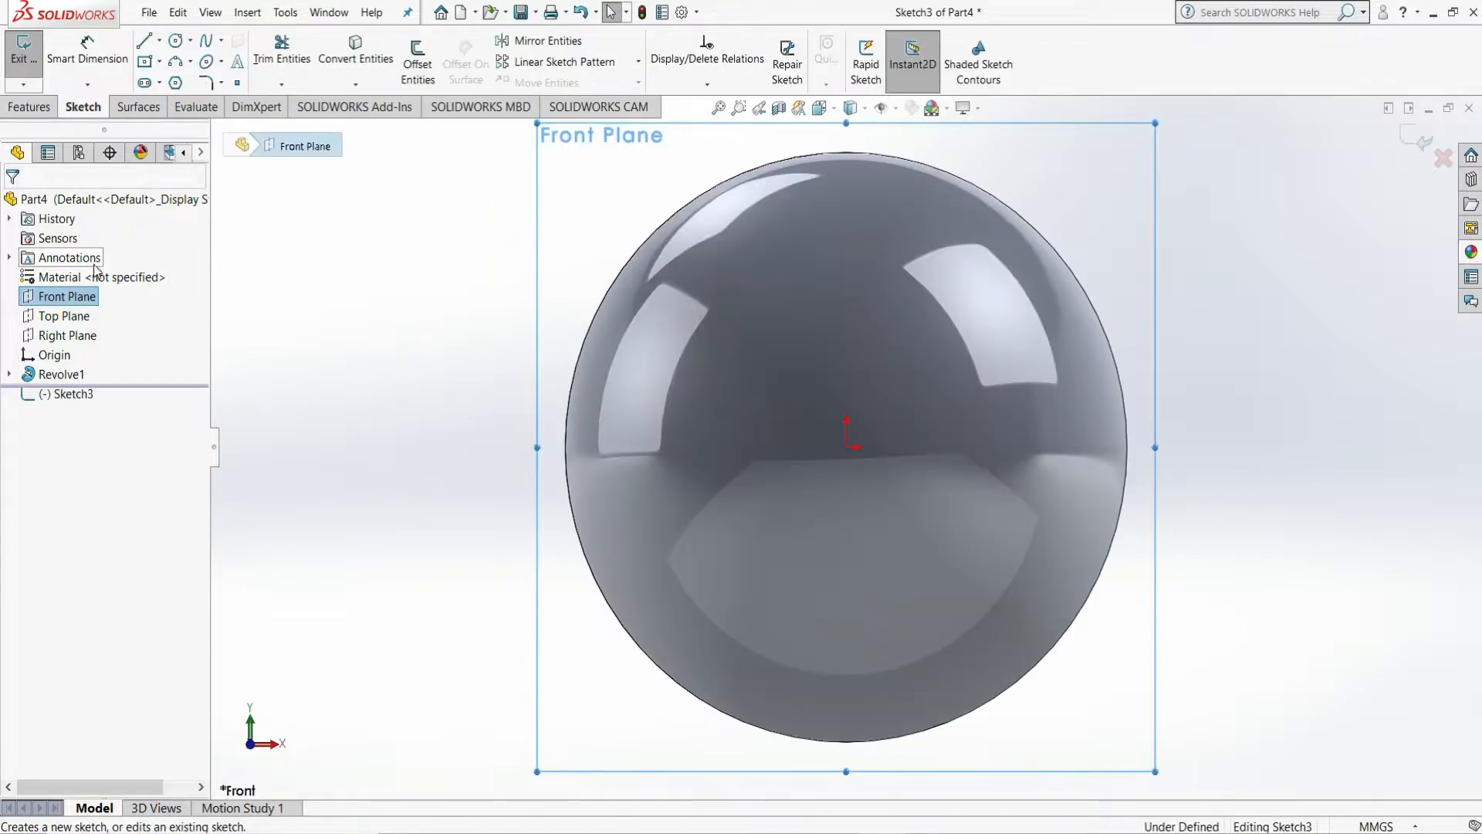
pyautogui.click(146, 43)
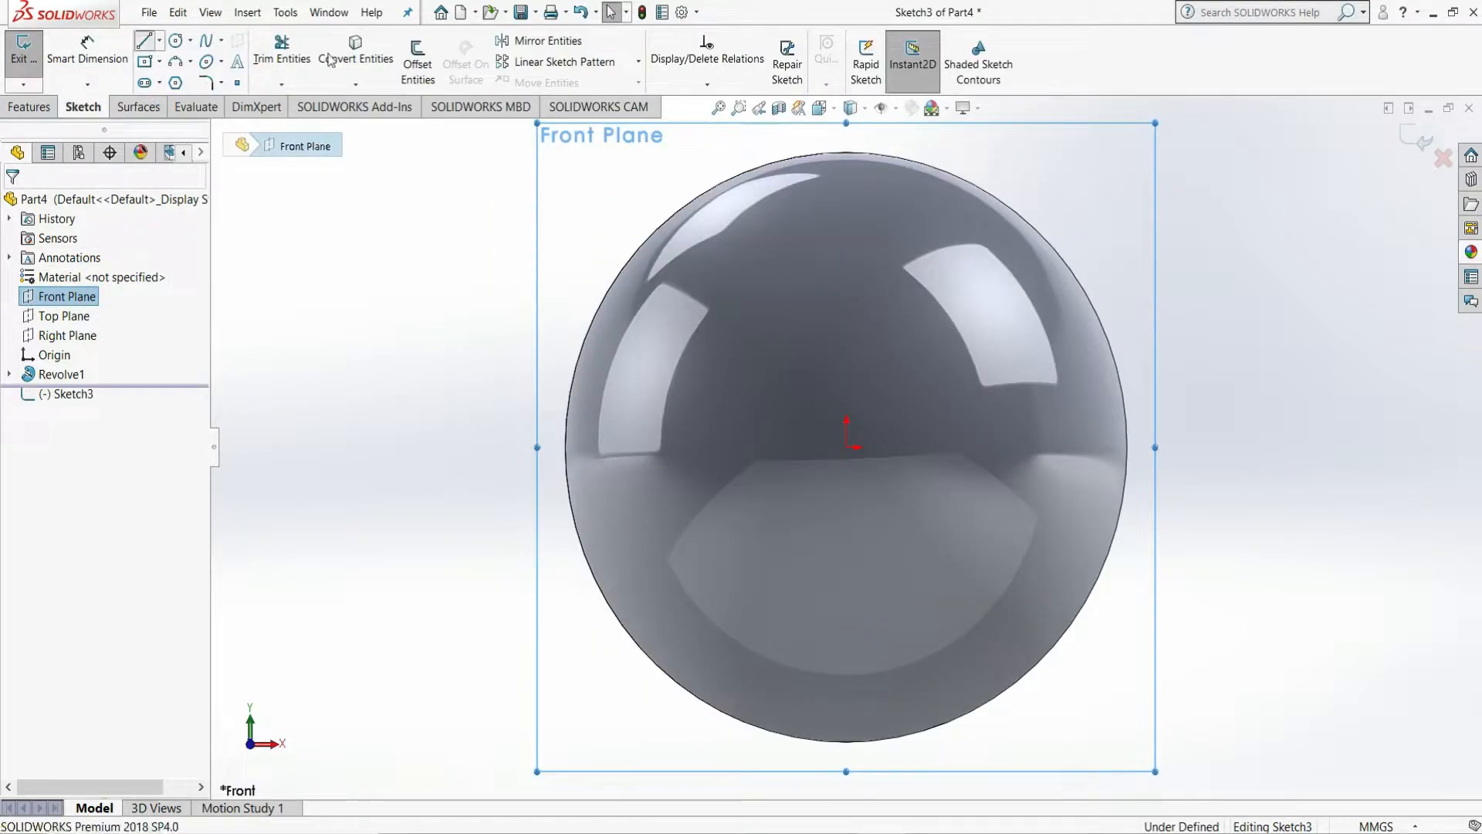
pyautogui.click(846, 133)
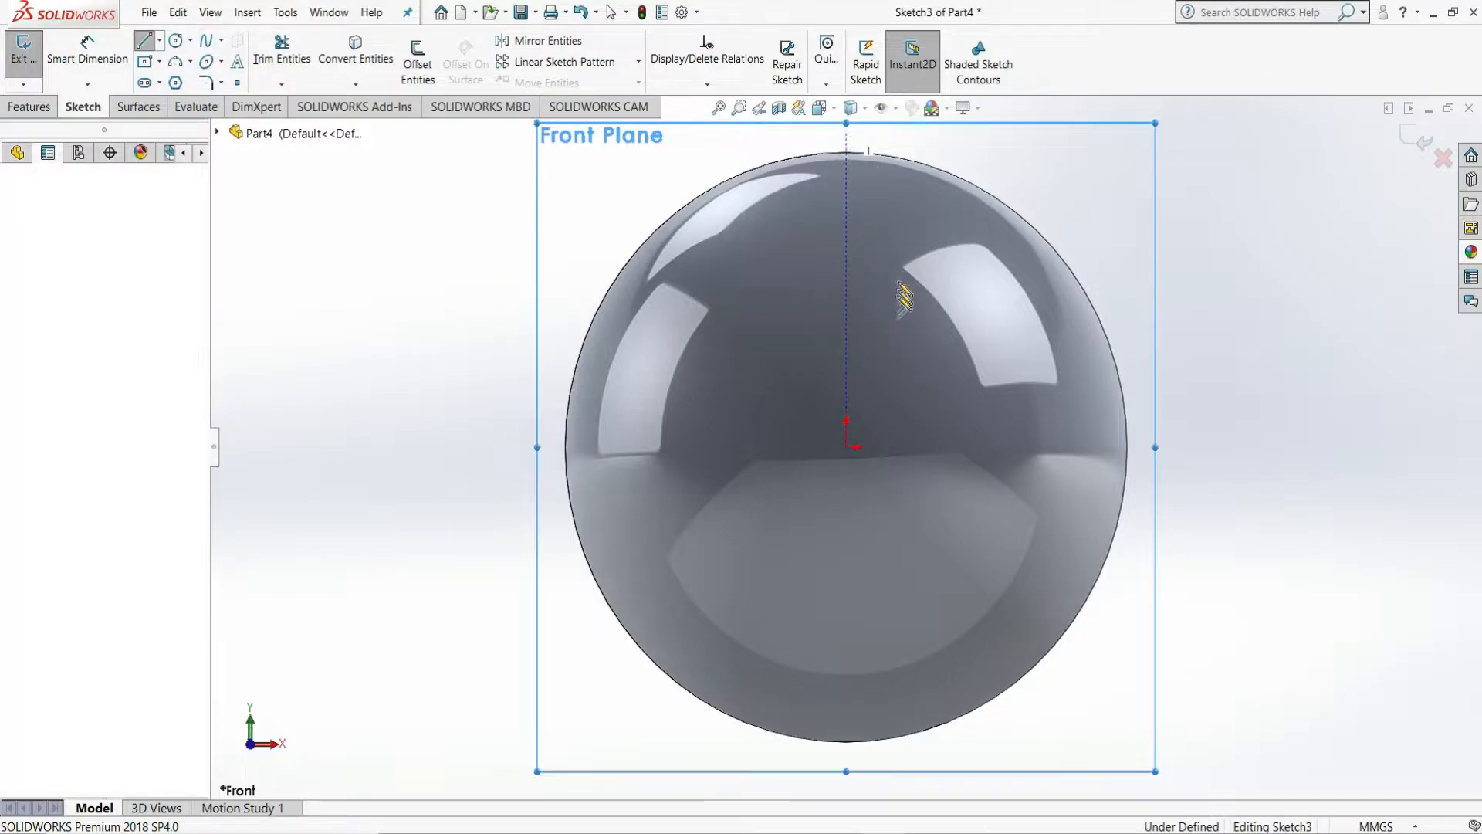
pyautogui.click(849, 766)
pyautogui.rightClick(853, 645)
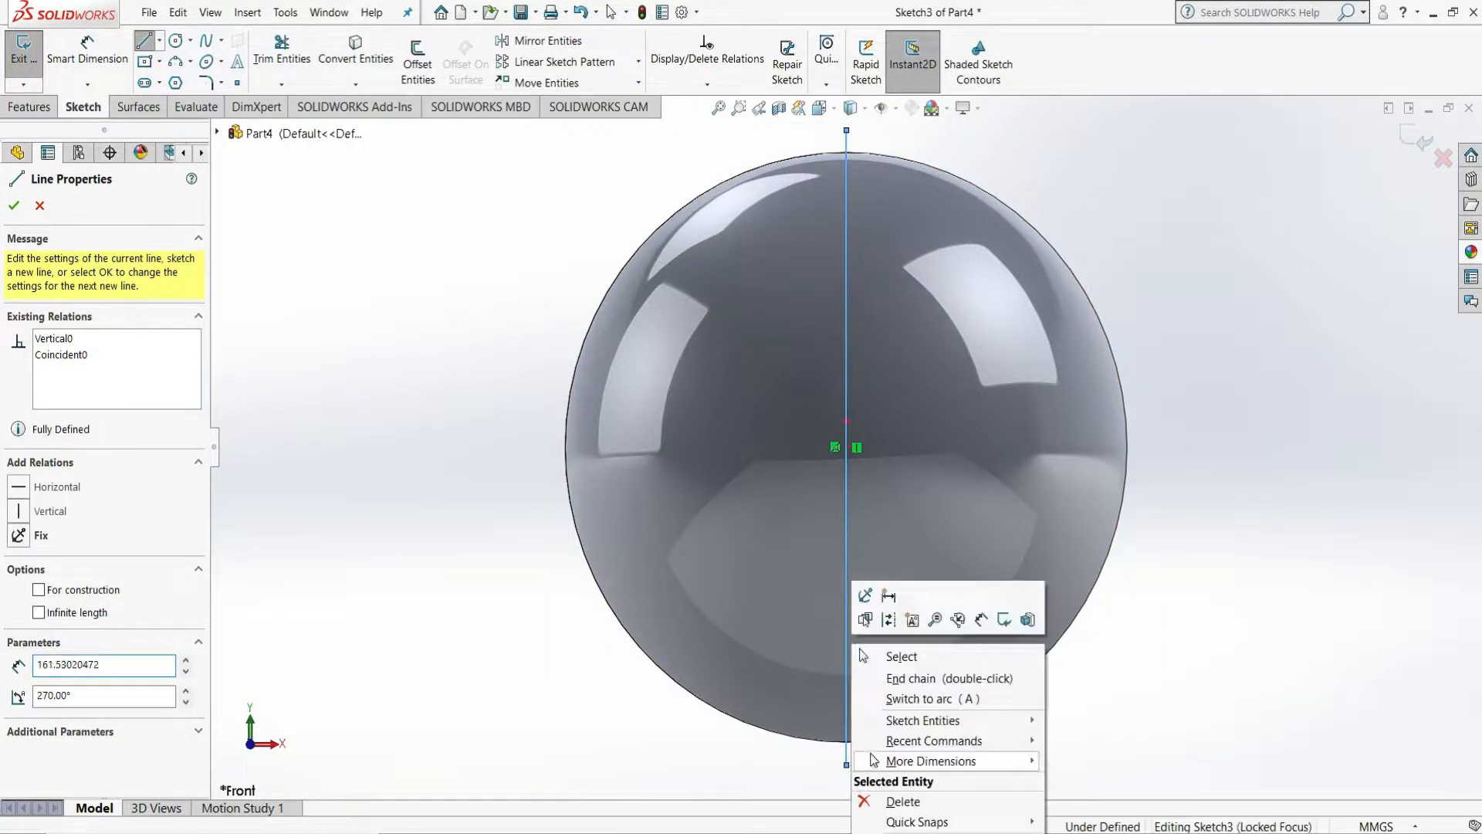
pyautogui.click(902, 656)
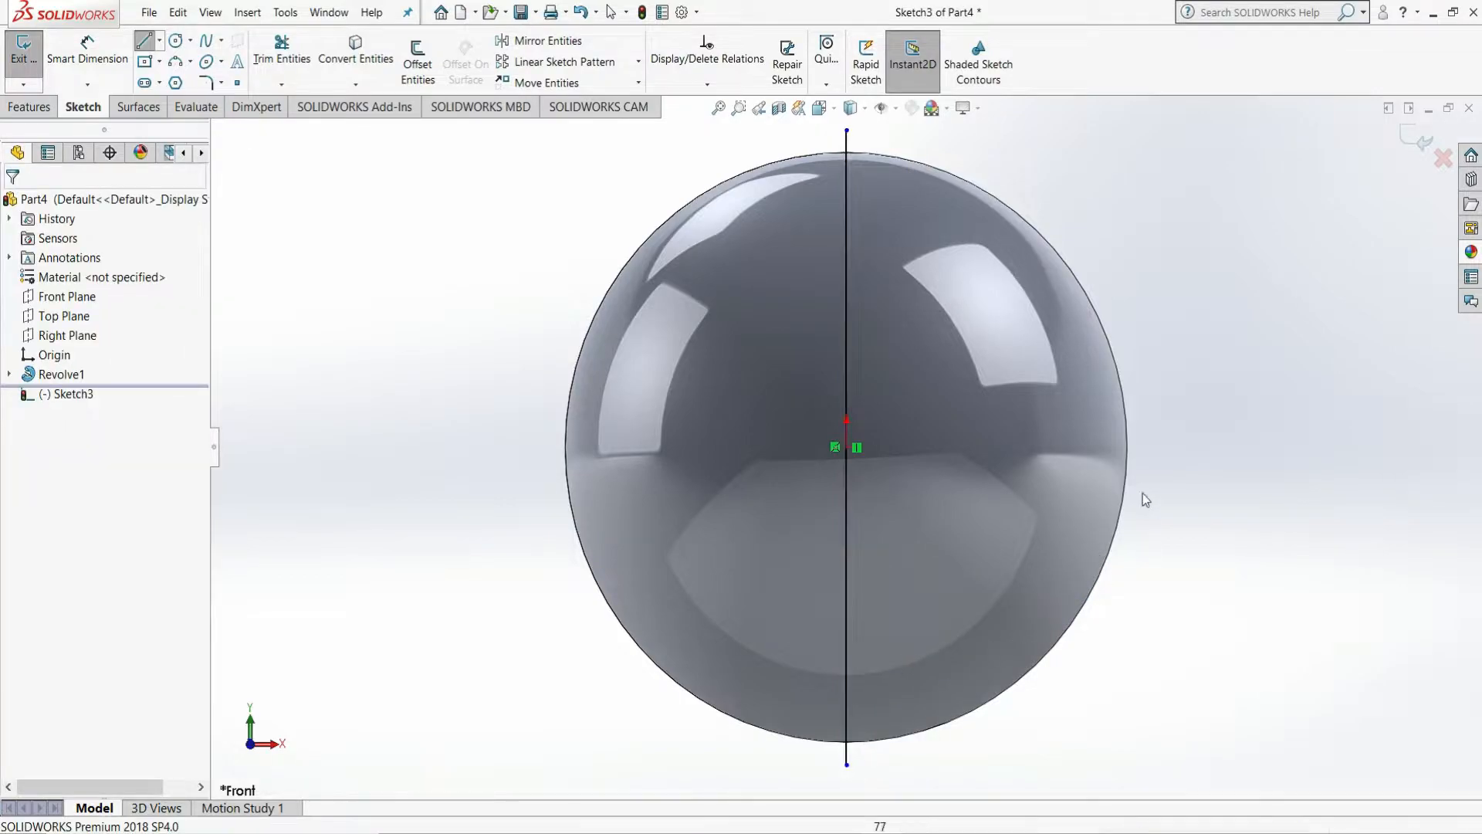
# Dimension the vertical line's length as 175 mm.
pyautogui.click(87, 50)
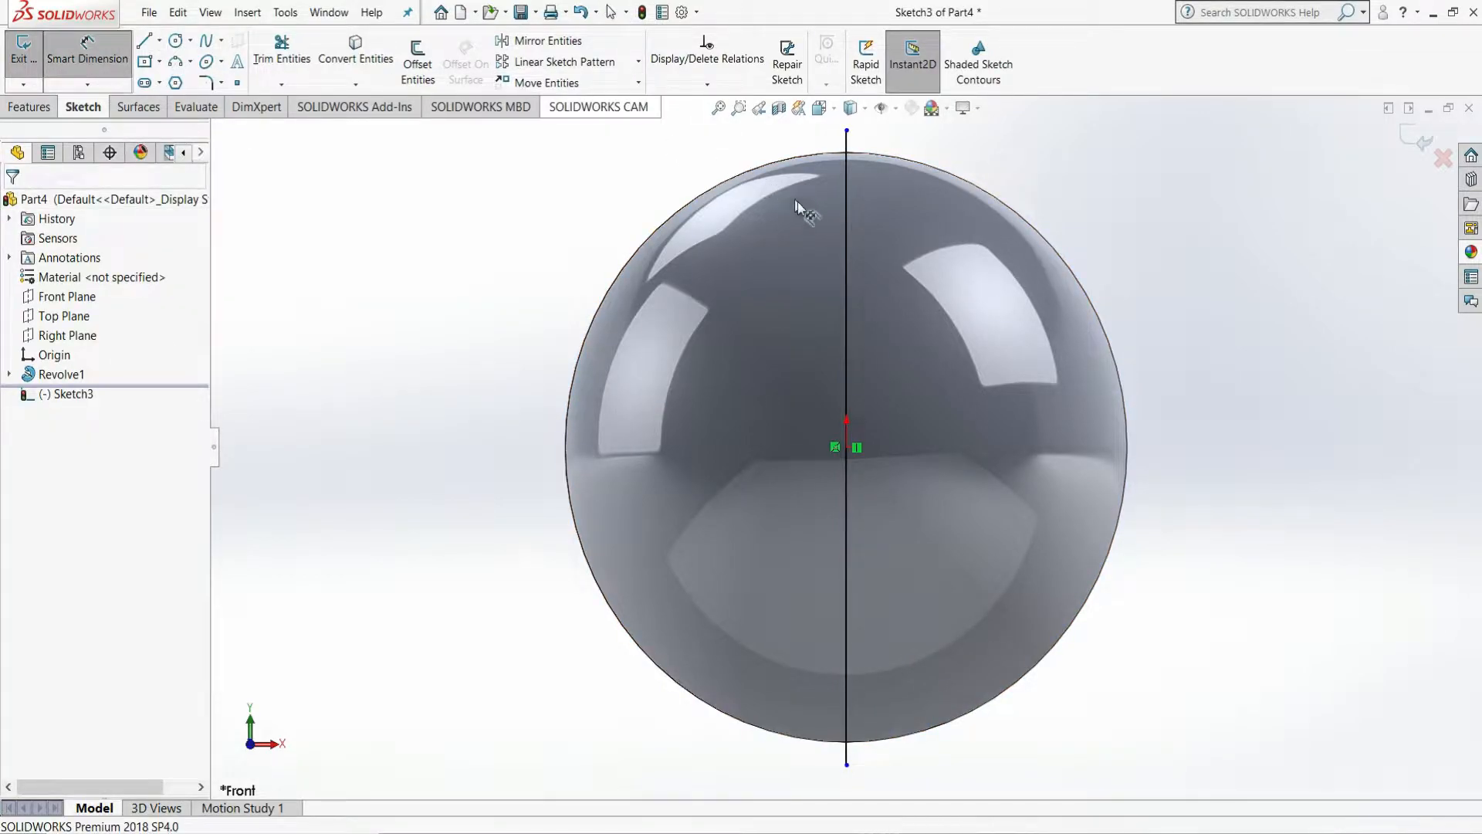
pyautogui.click(847, 281)
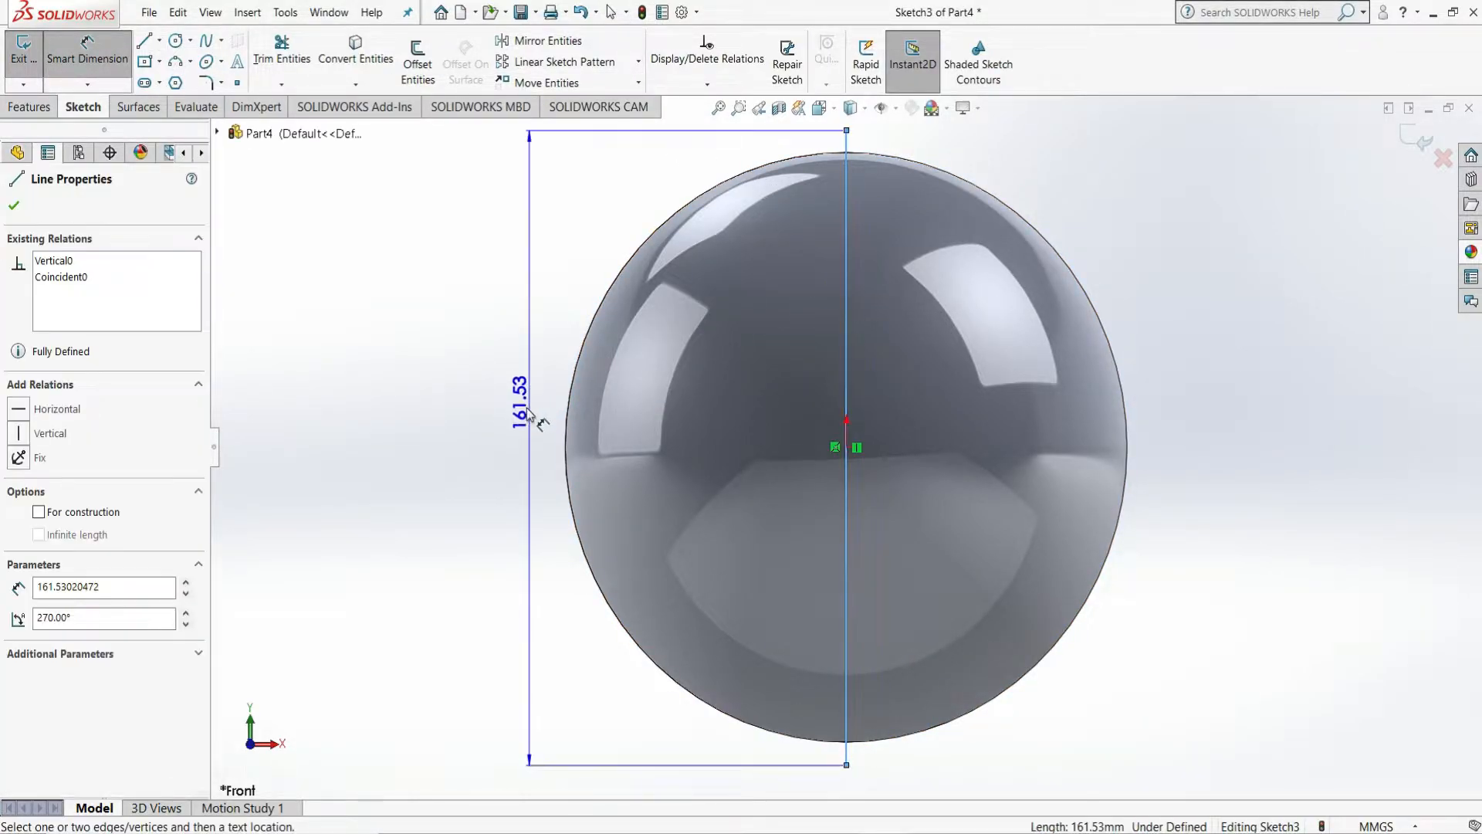
pyautogui.click(528, 417)
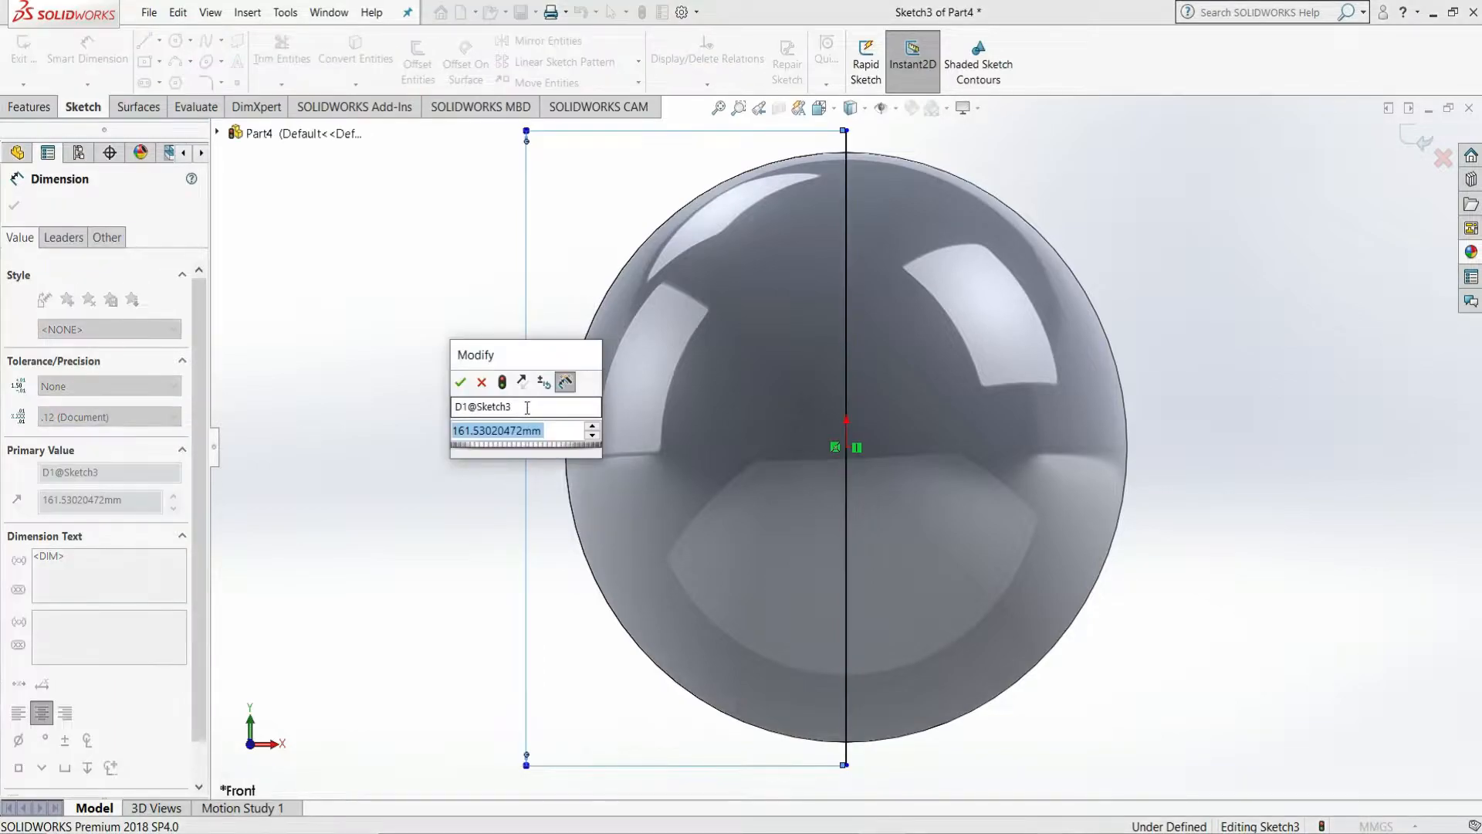
pyautogui.write('175')
pyautogui.press('Return')
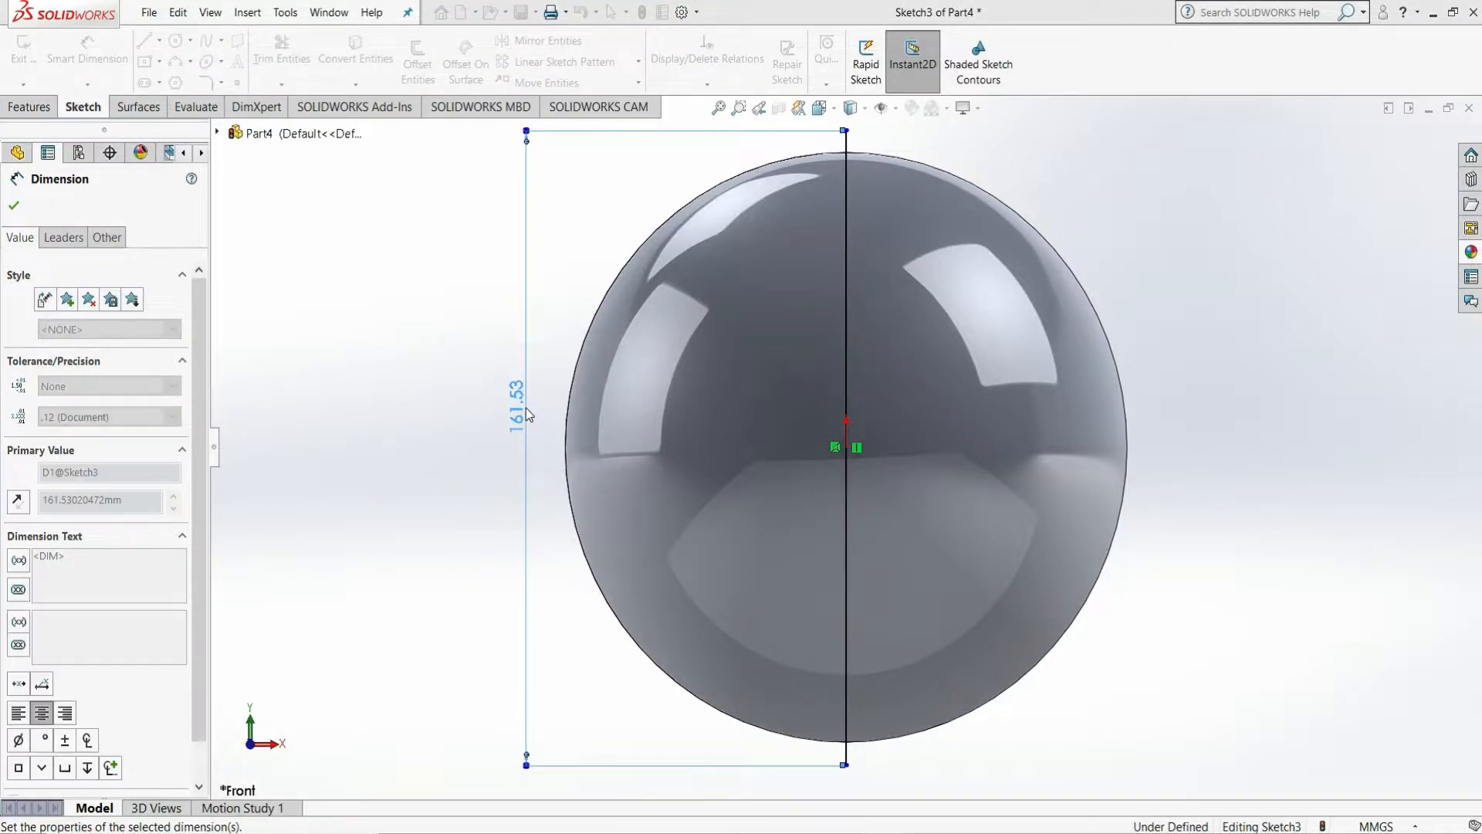
pyautogui.rightClick(568, 407)
pyautogui.click(610, 461)
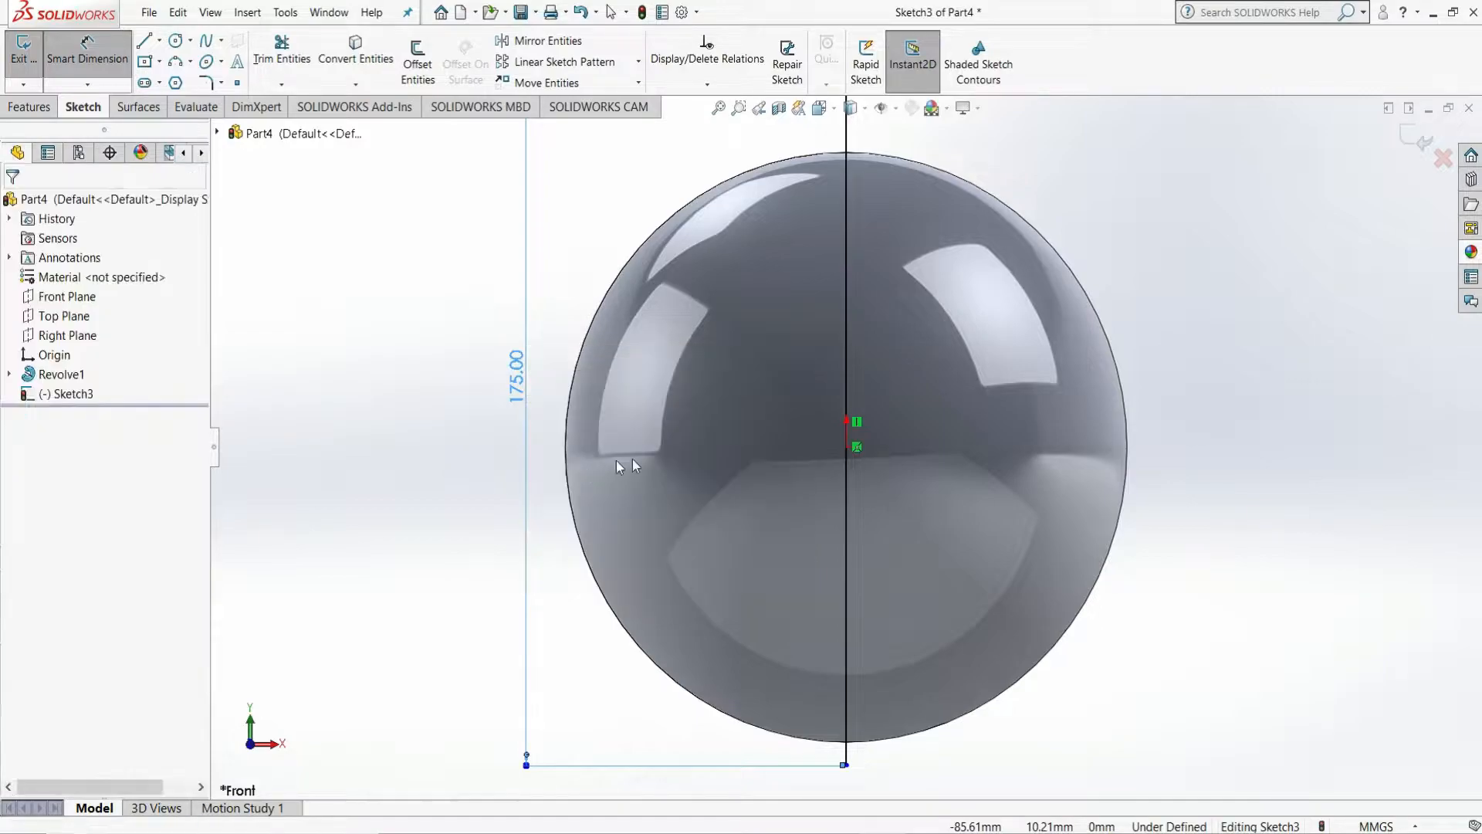
pyautogui.press('Escape')
# Add a Midpoint relation between the vertical line and the origin, and exit the sketch.
pyautogui.click(847, 338)
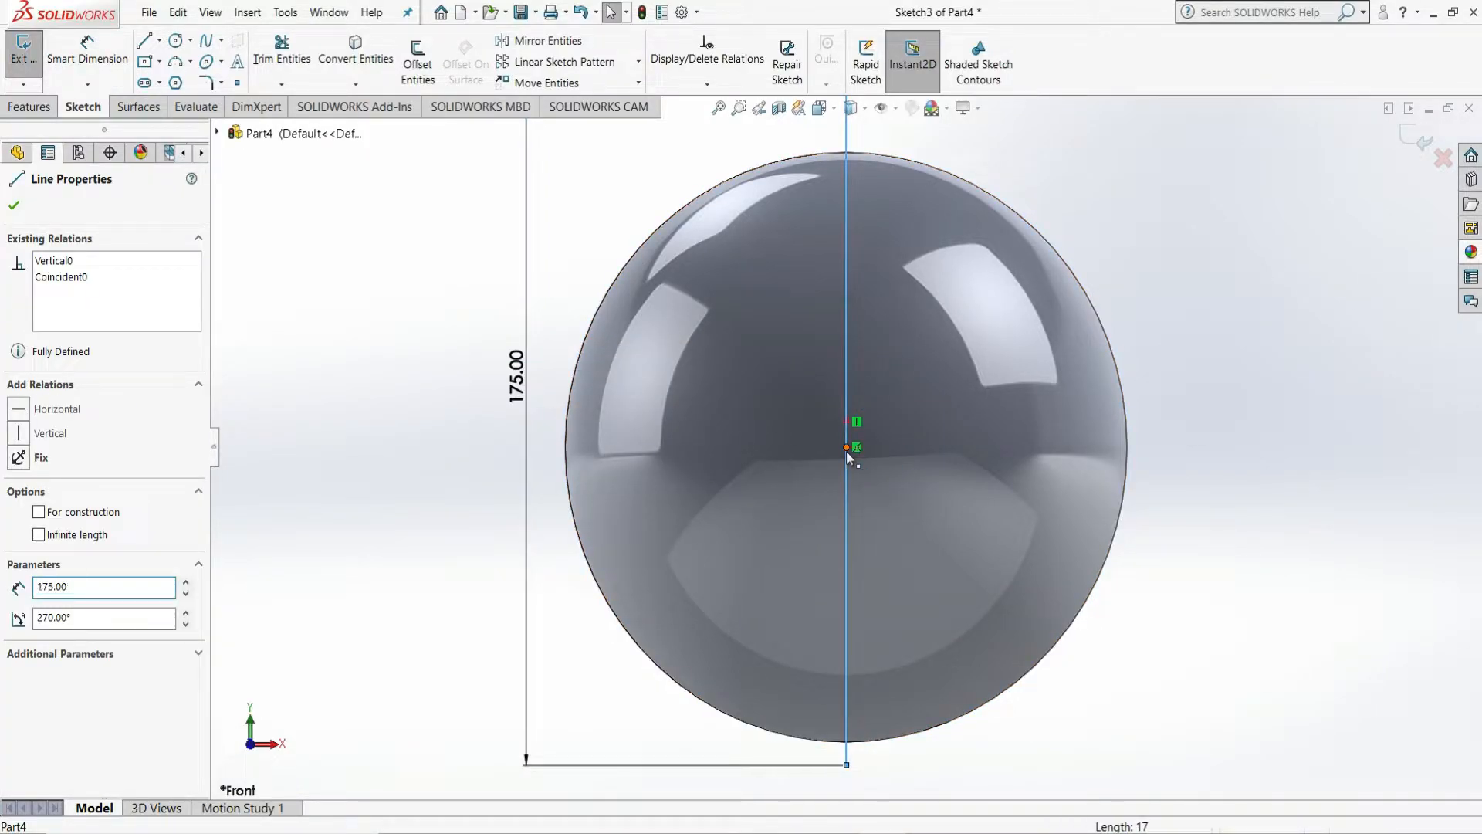
pyautogui.keyDown('ctrl'); pyautogui.click(846, 451); pyautogui.keyUp('ctrl')
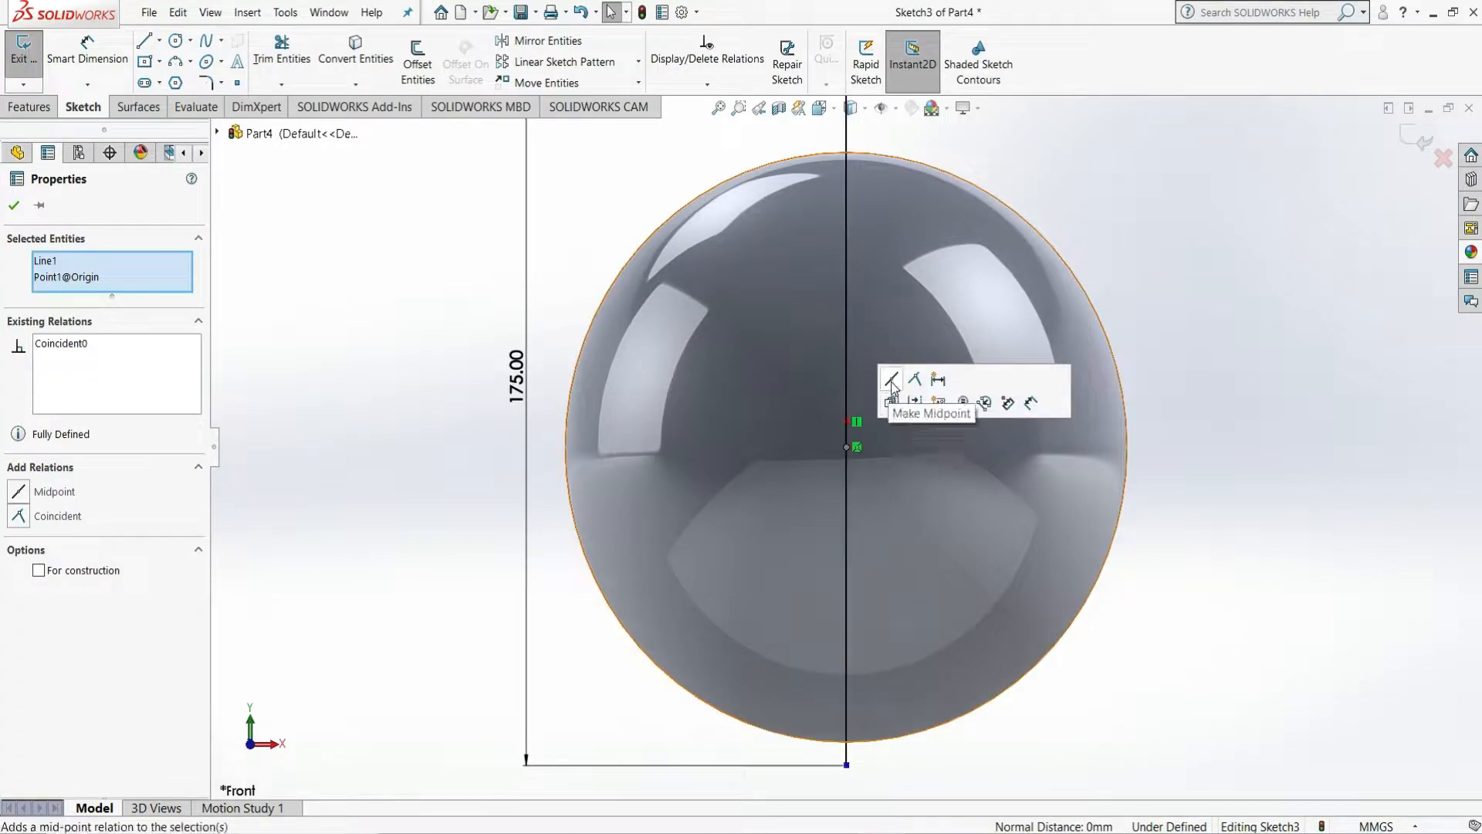
pyautogui.click(892, 381)
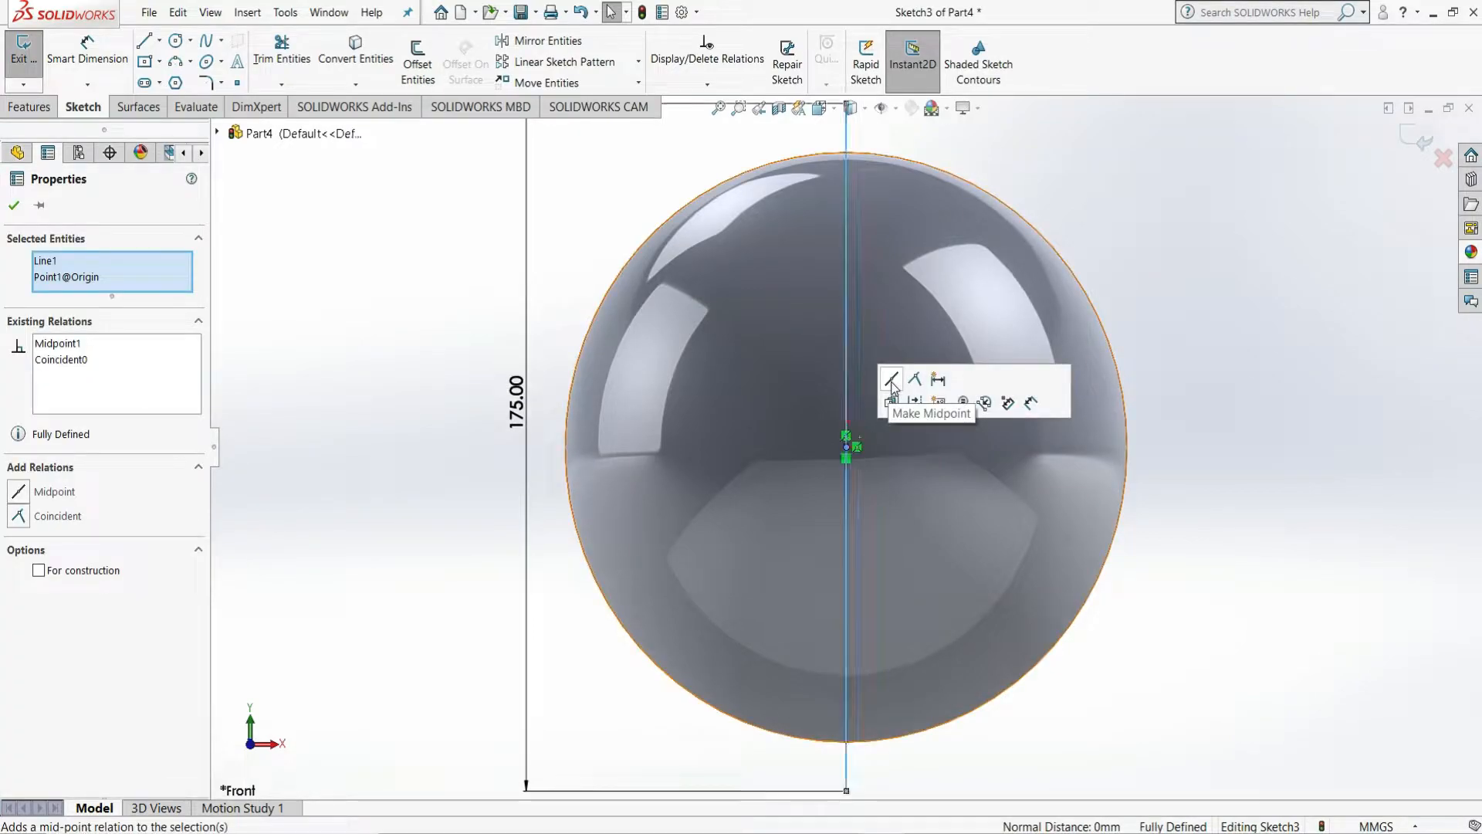
pyautogui.click(13, 205)
pyautogui.press('f')
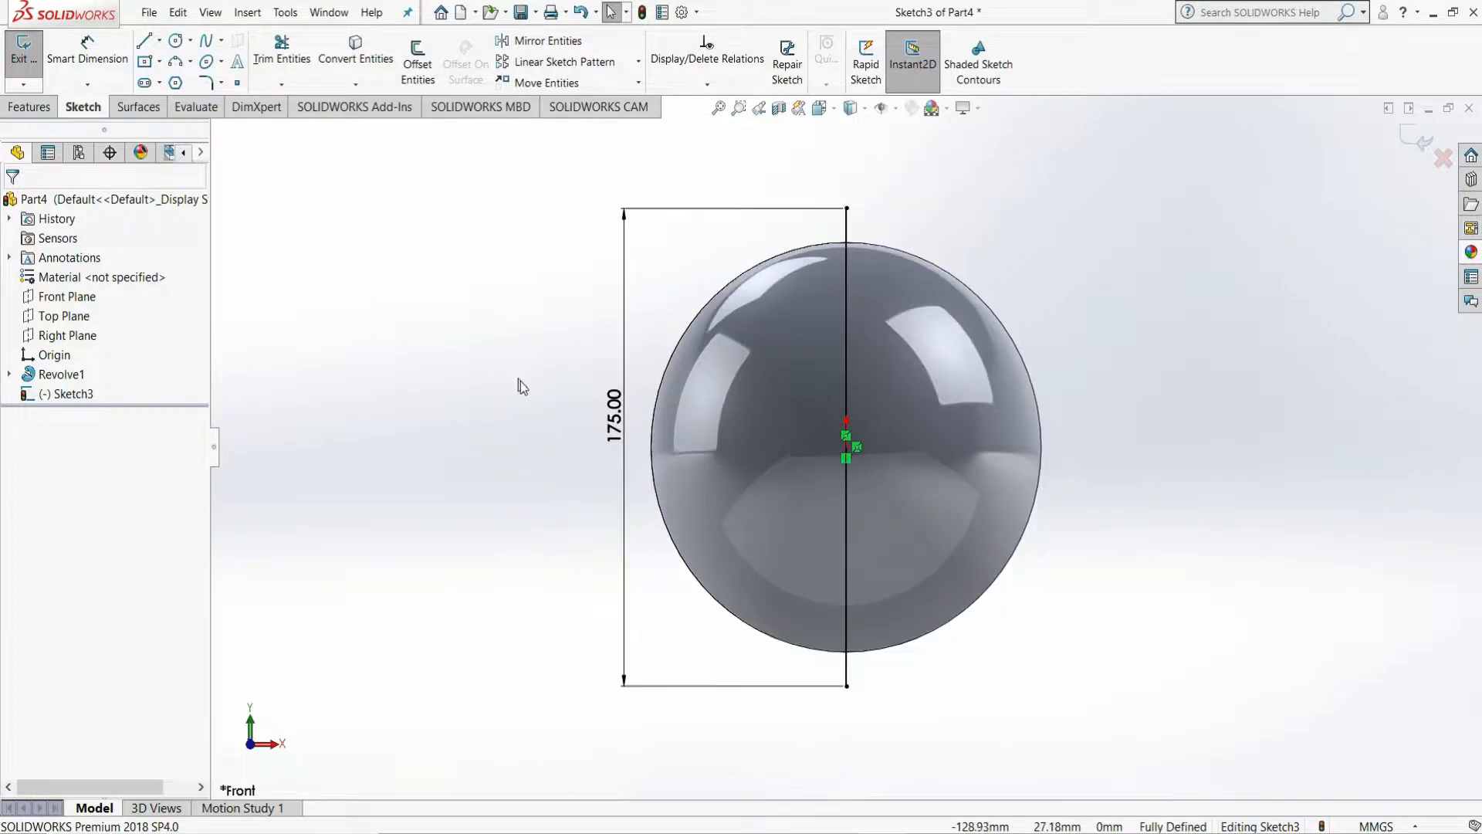
pyautogui.click(17, 56)
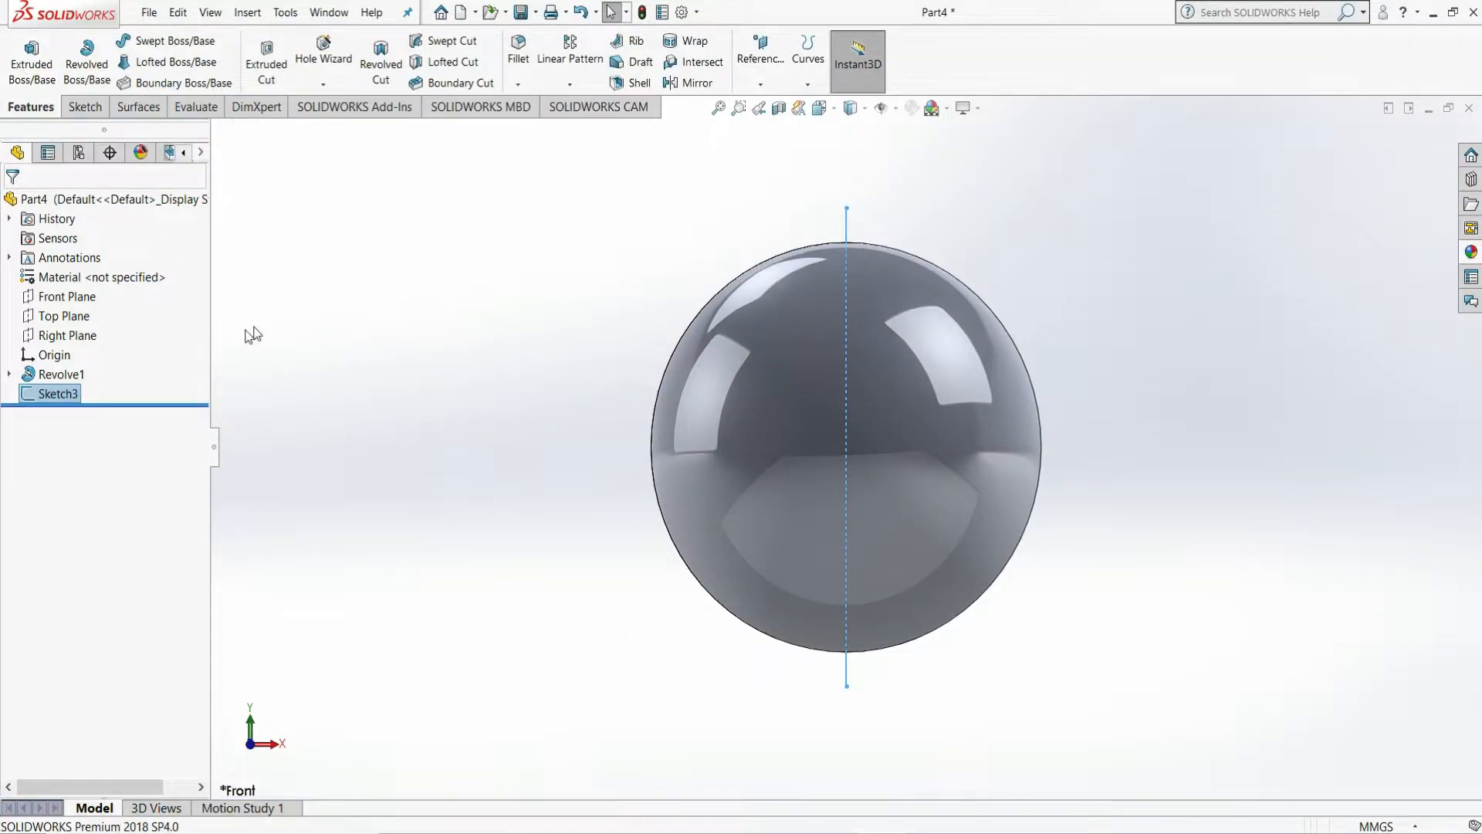
# Start a new sketch on the Front Plane and draw a horizontal line about 79 mm long in +X from the vertical line's lower endpoint.
pyautogui.click(81, 299)
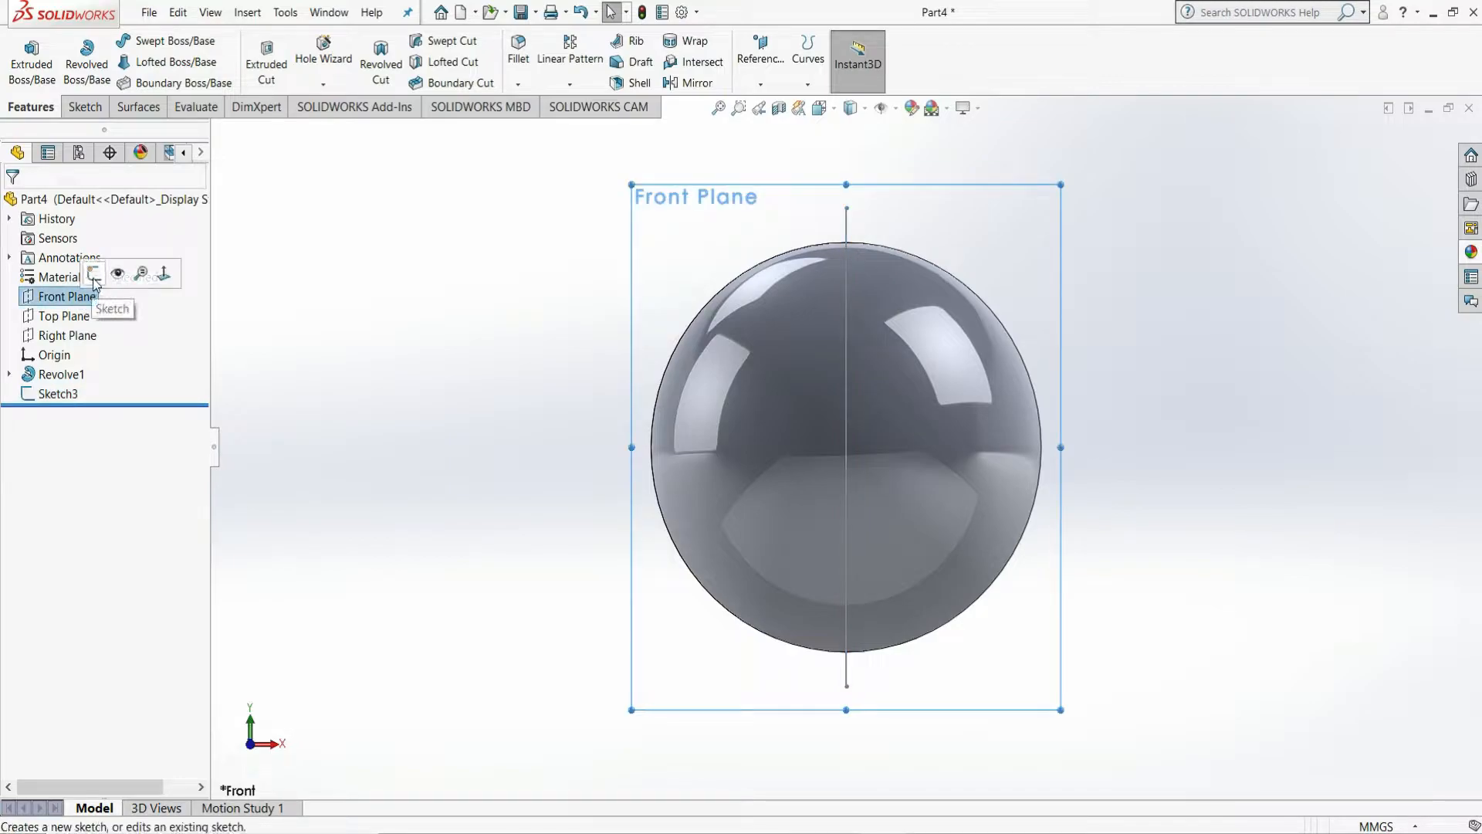
pyautogui.click(96, 278)
pyautogui.click(144, 41)
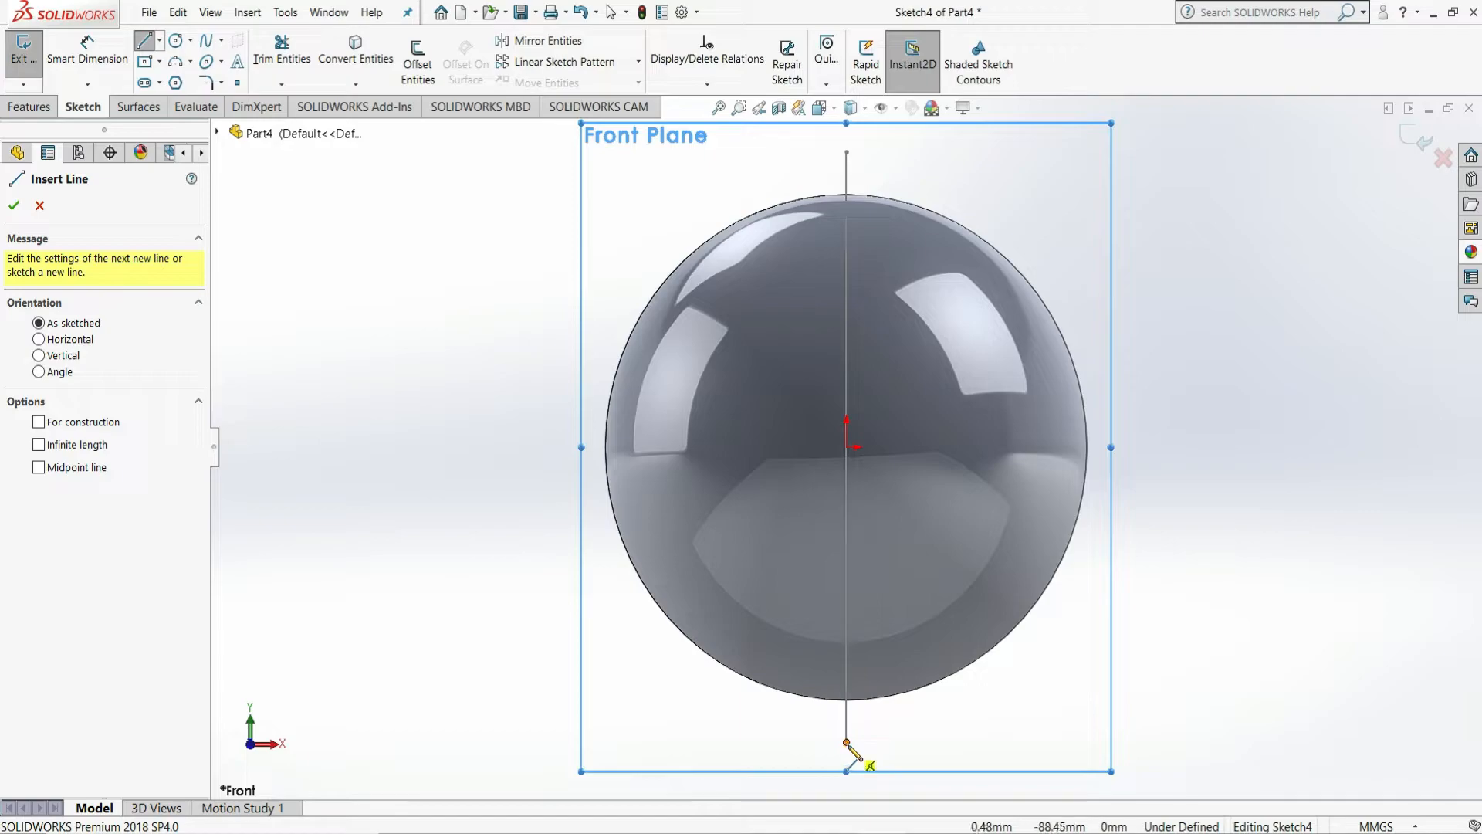
pyautogui.click(847, 742)
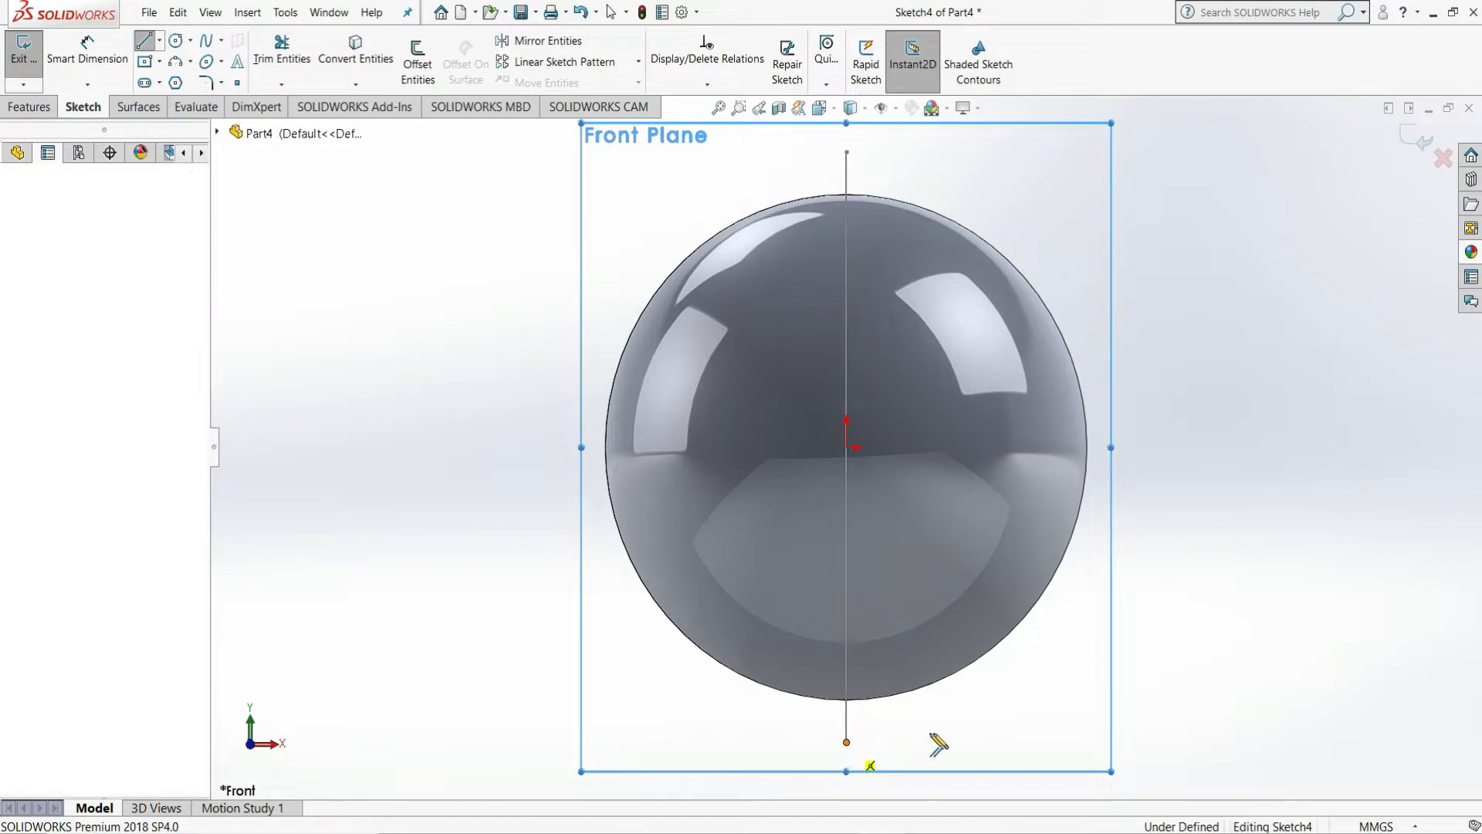
pyautogui.click(1100, 741)
pyautogui.rightClick(1102, 742)
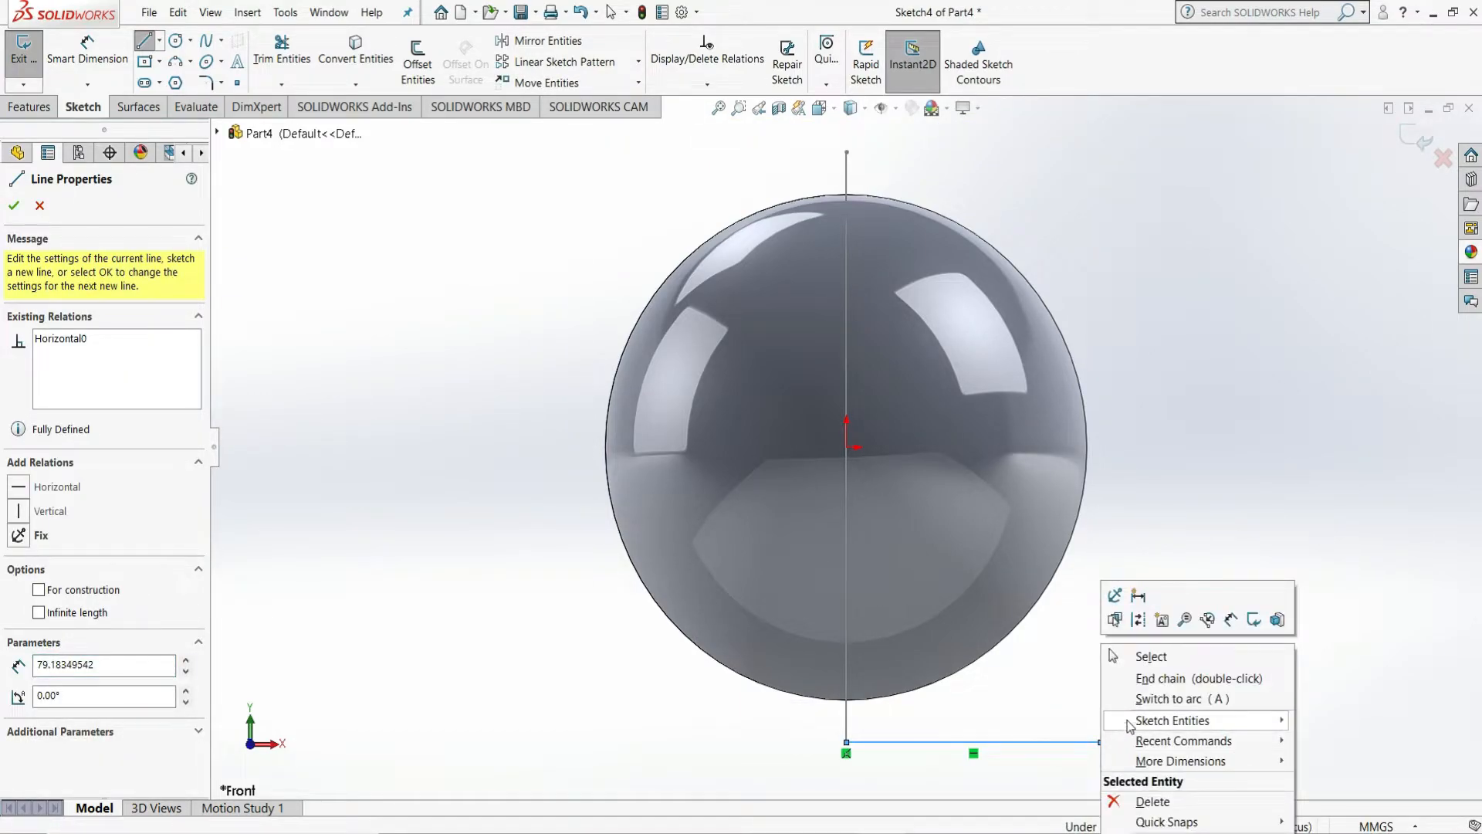
pyautogui.click(1145, 658)
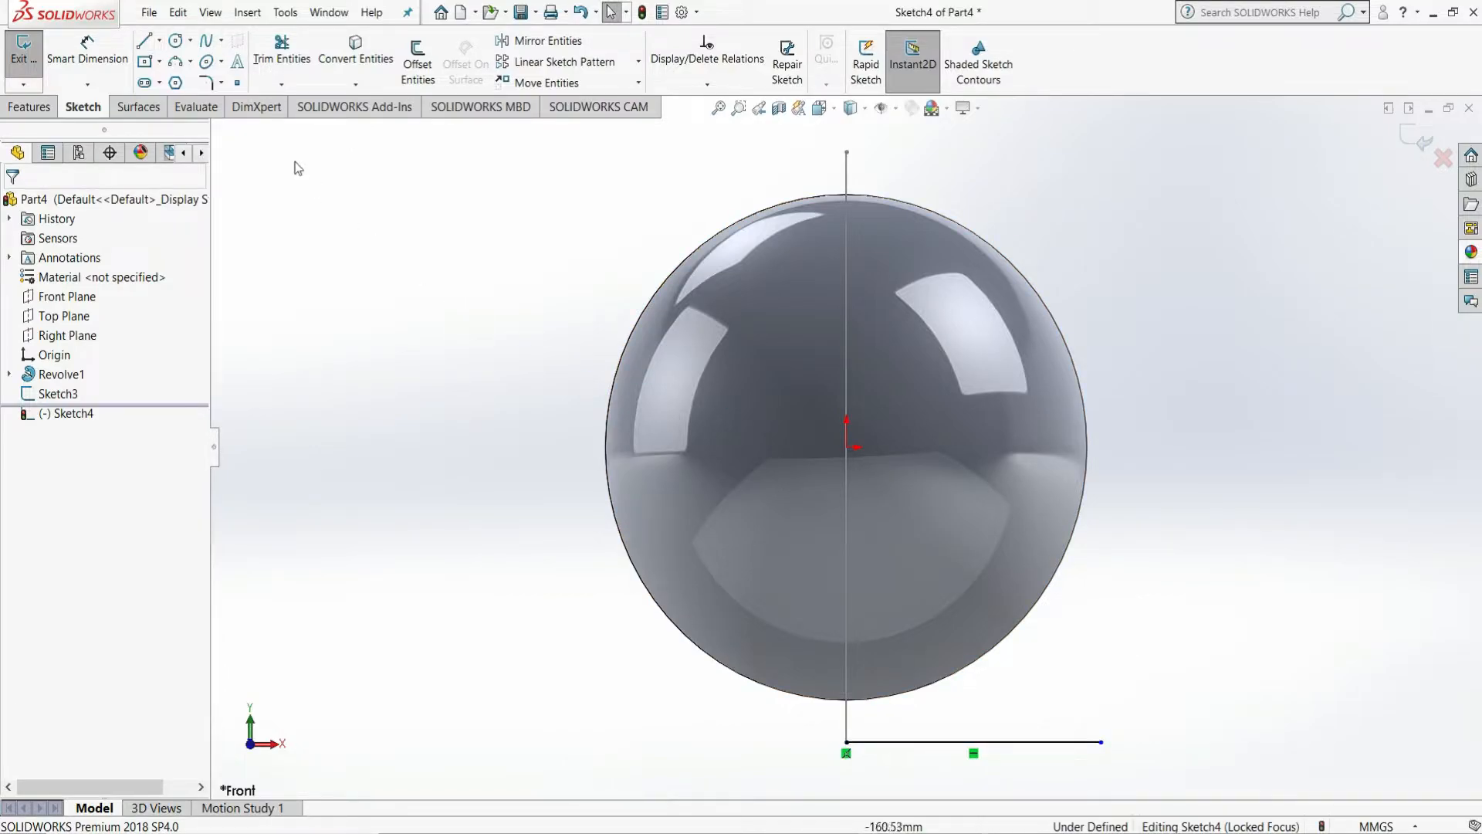
# Set the horizontal line's length to 125 mm and exit the sketch.
pyautogui.click(87, 50)
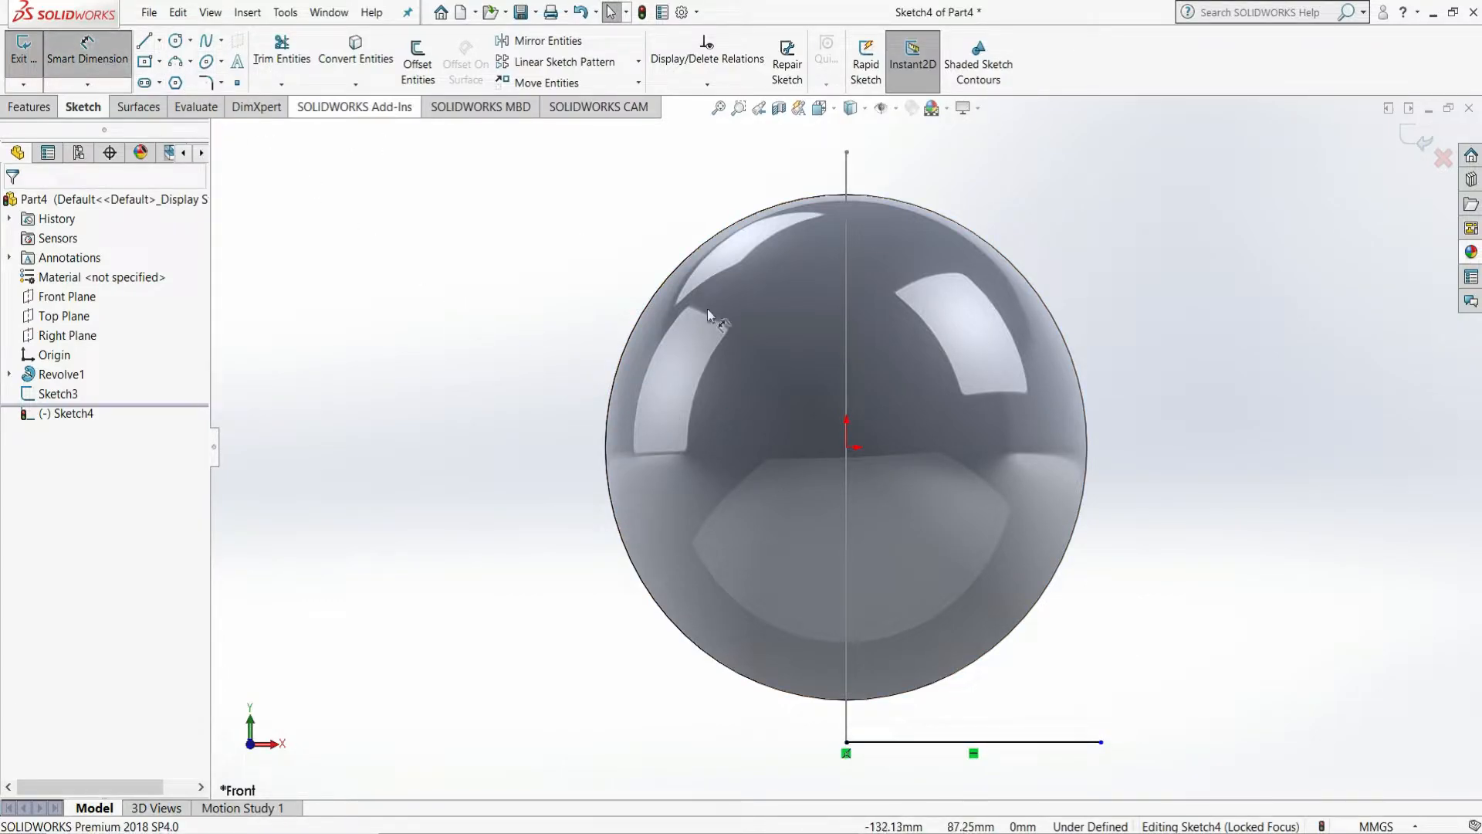
pyautogui.click(1029, 742)
pyautogui.click(1027, 704)
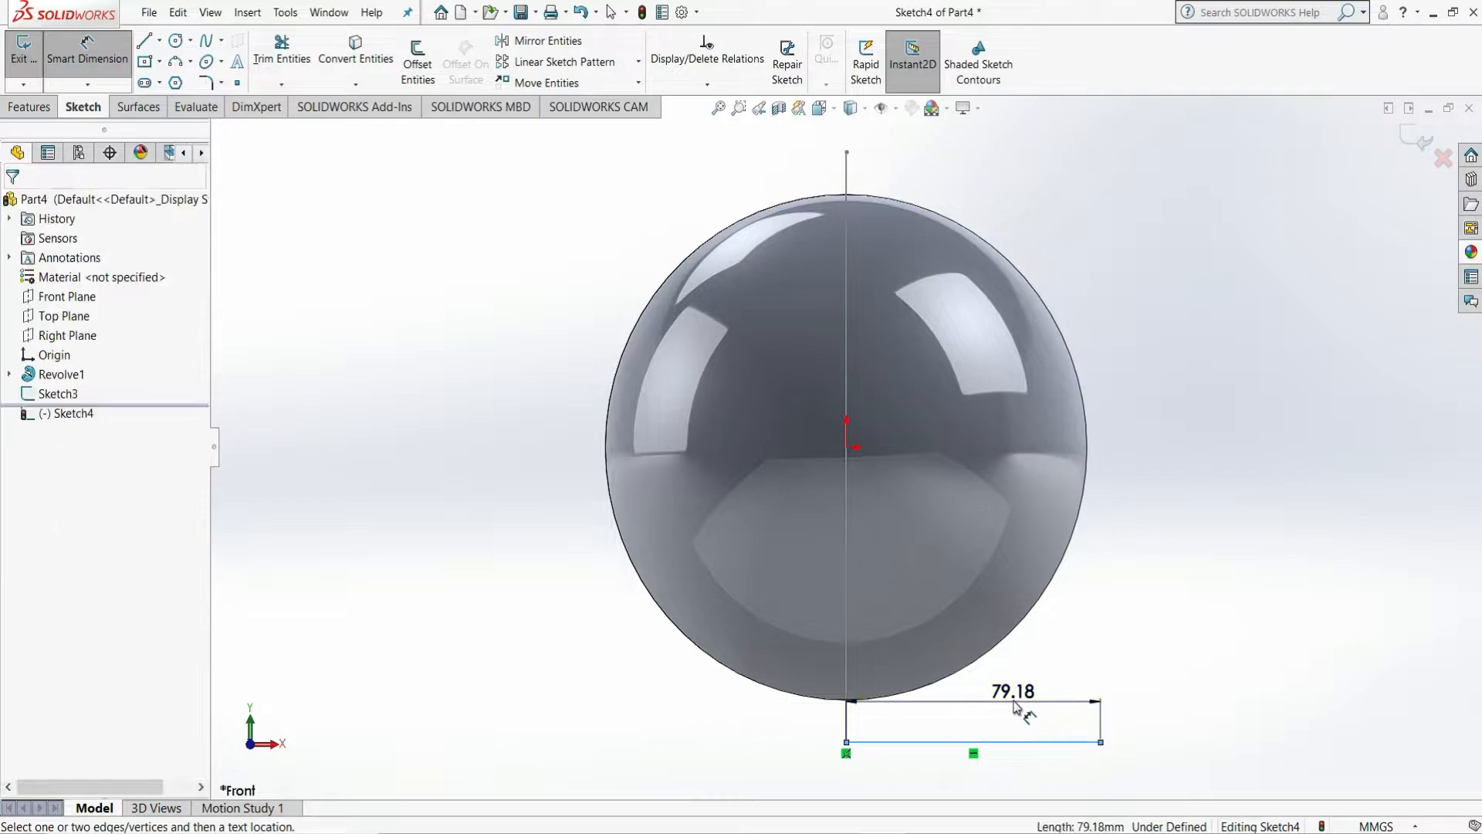
pyautogui.write('120')
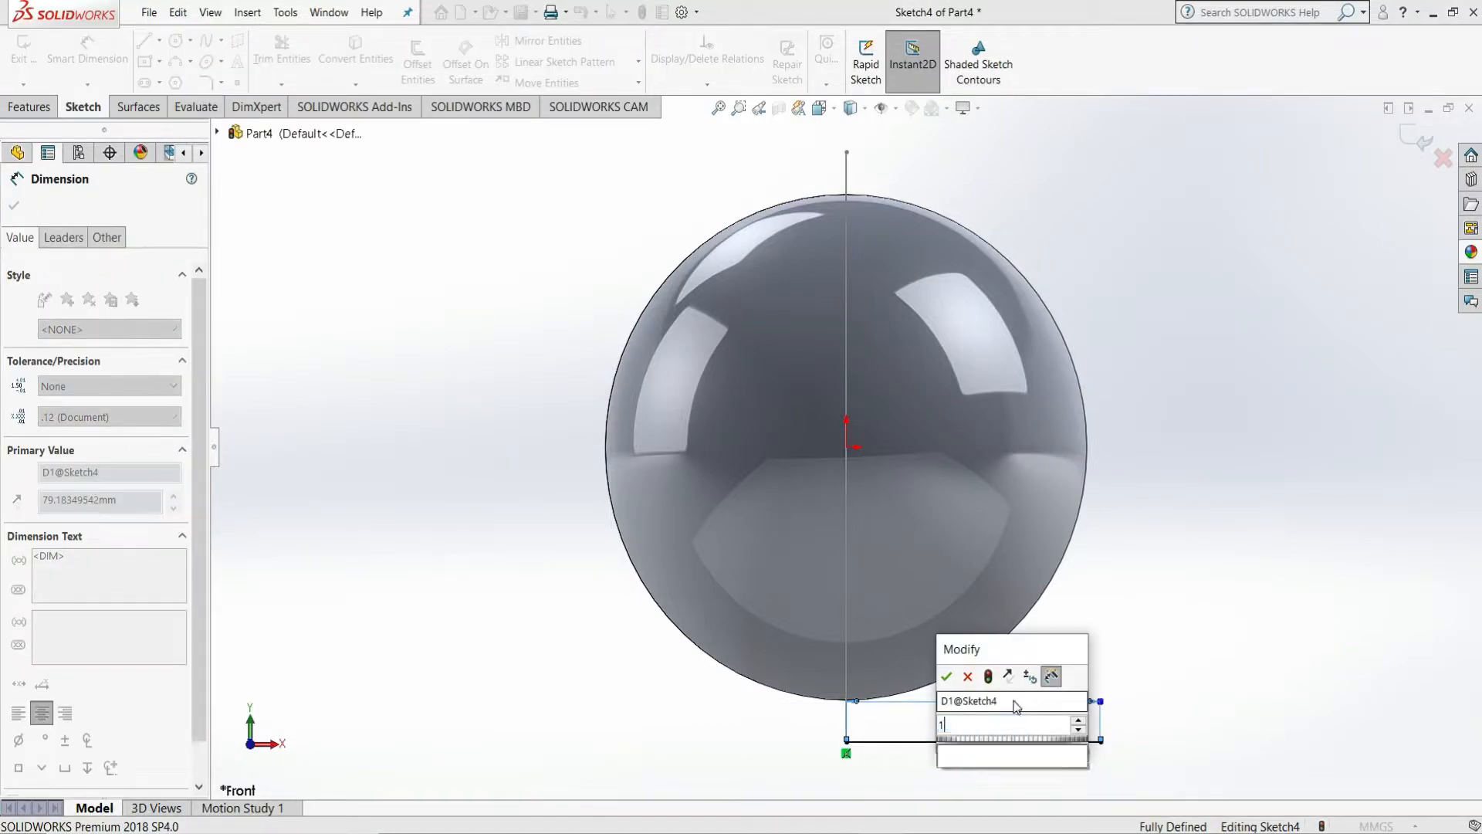
pyautogui.press('Return')
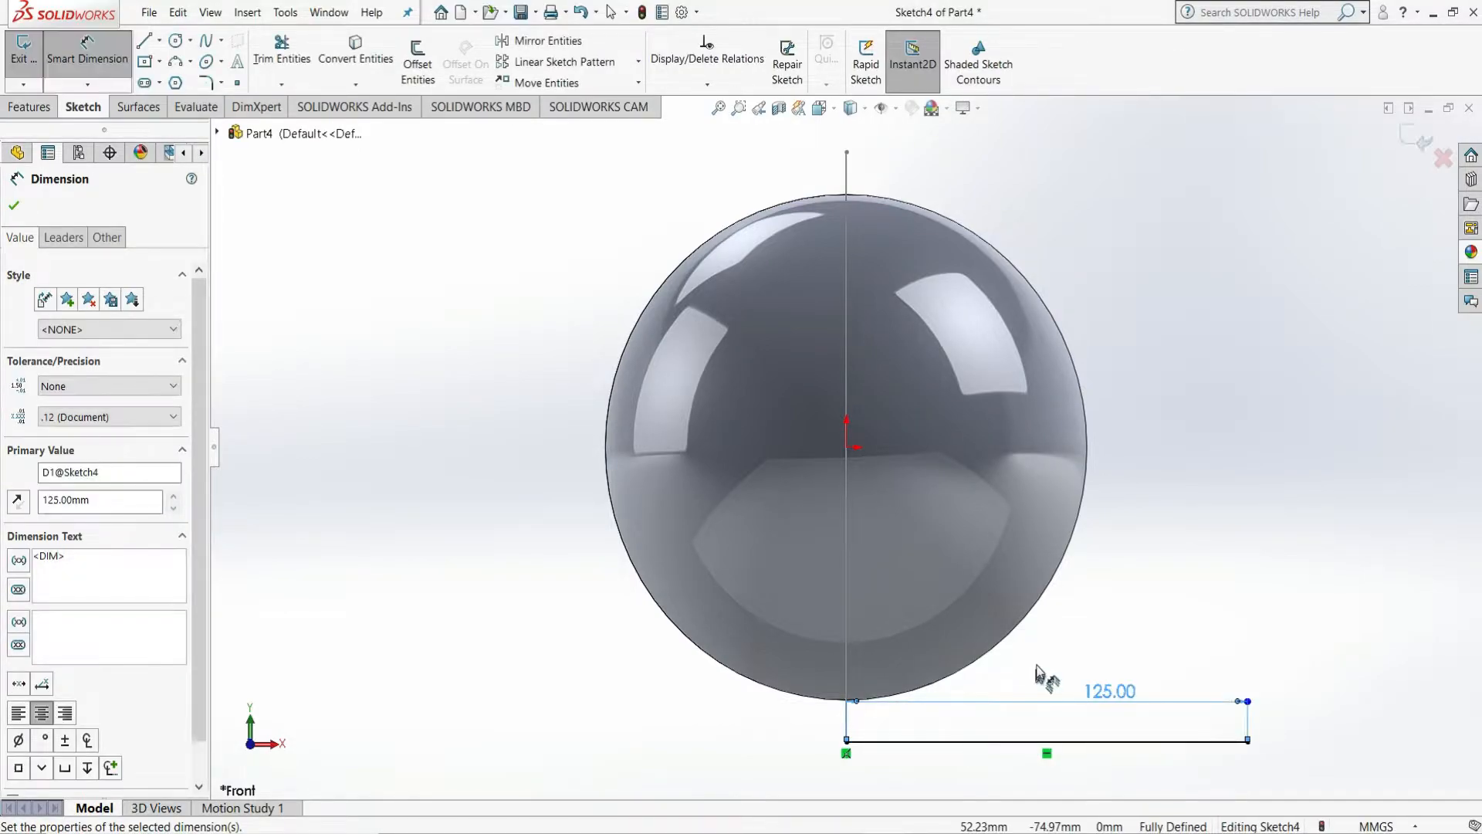
pyautogui.rightClick(1044, 673)
pyautogui.click(1086, 718)
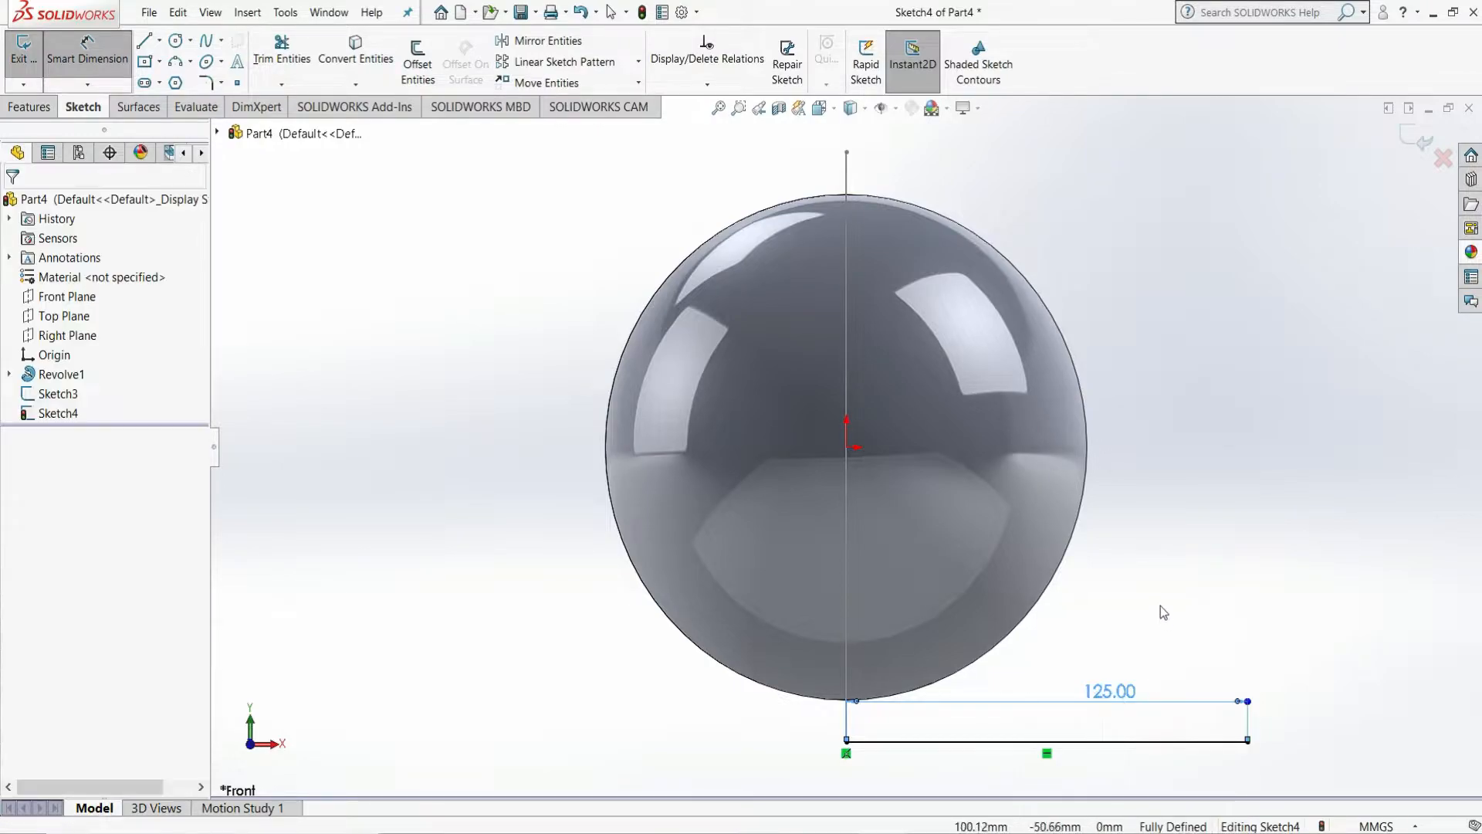
pyautogui.click(17, 62)
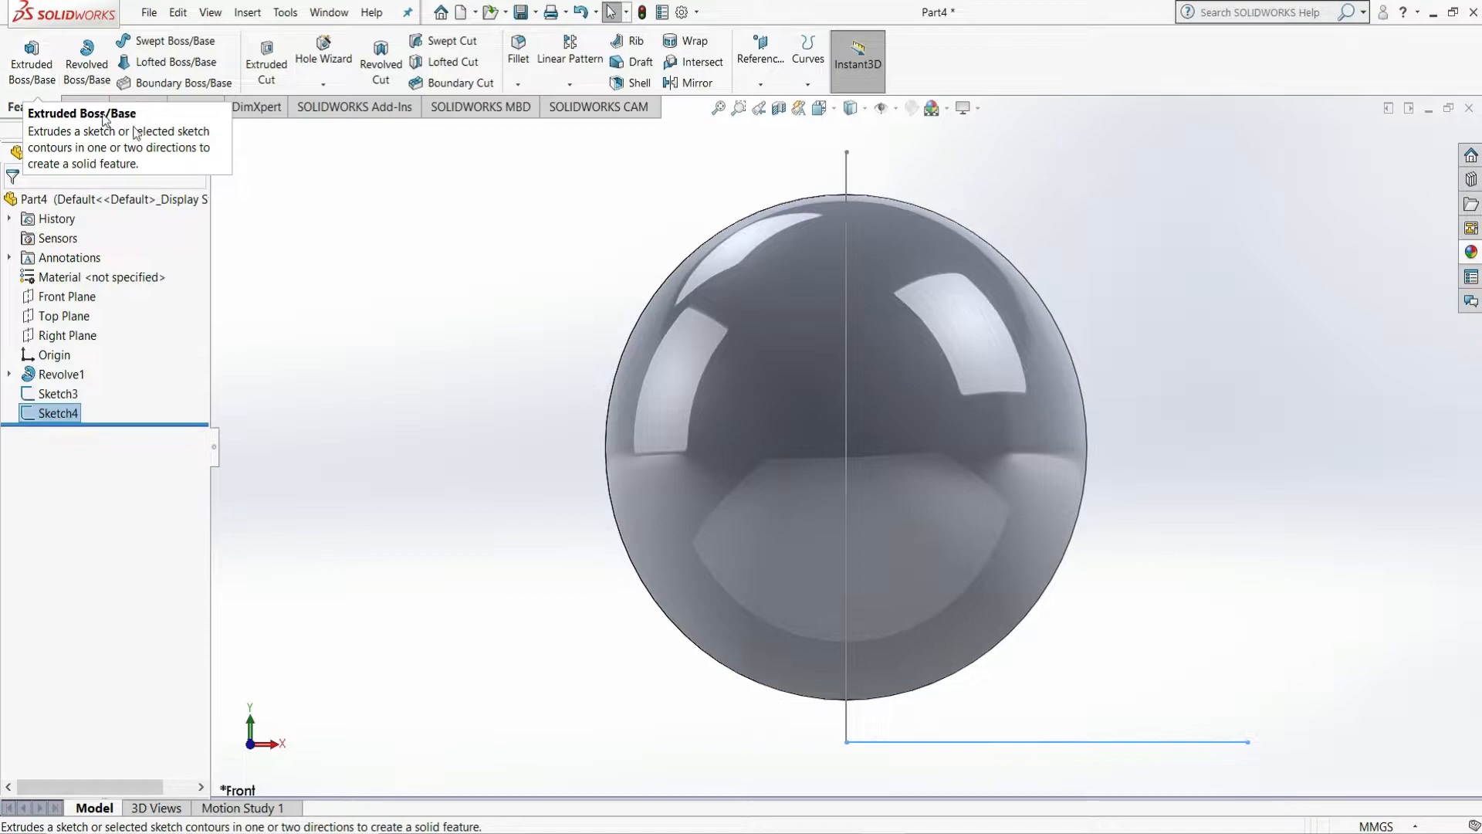
pyautogui.click(303, 186)
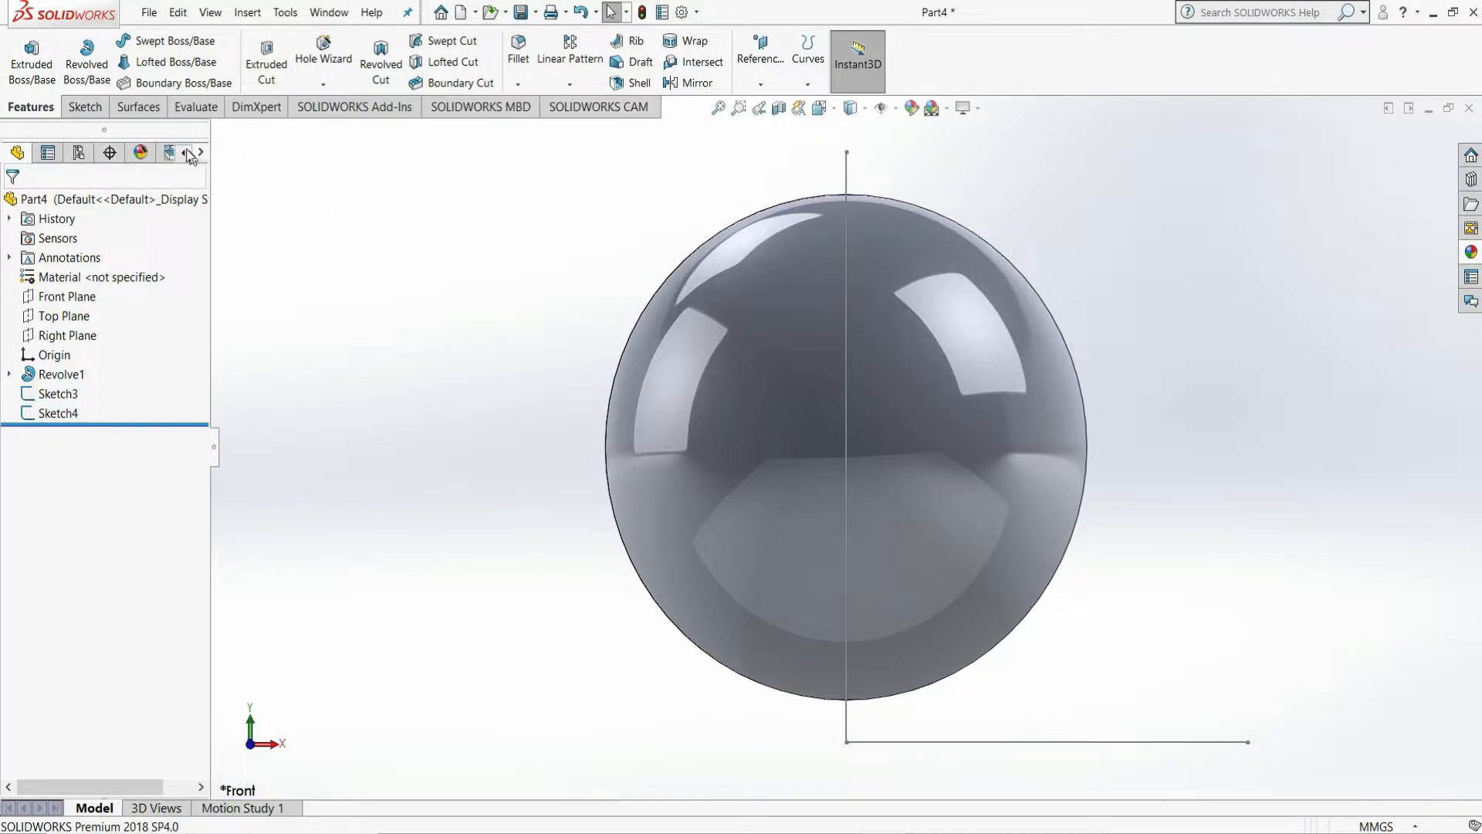
# Start a Swept Surface with the horizontal line sketch as profile and the vertical line sketch as path.
pyautogui.click(147, 109)
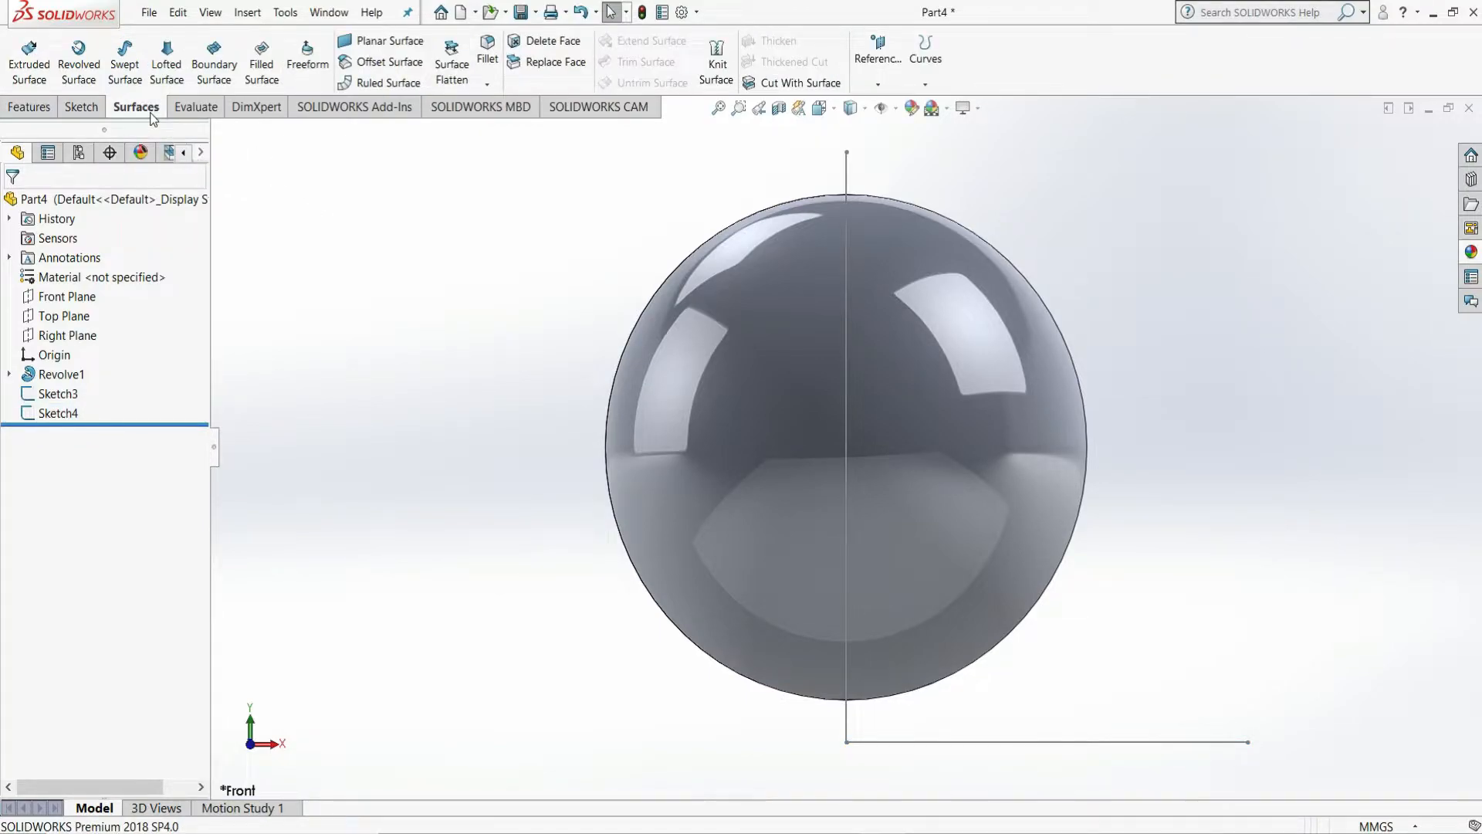
pyautogui.click(123, 62)
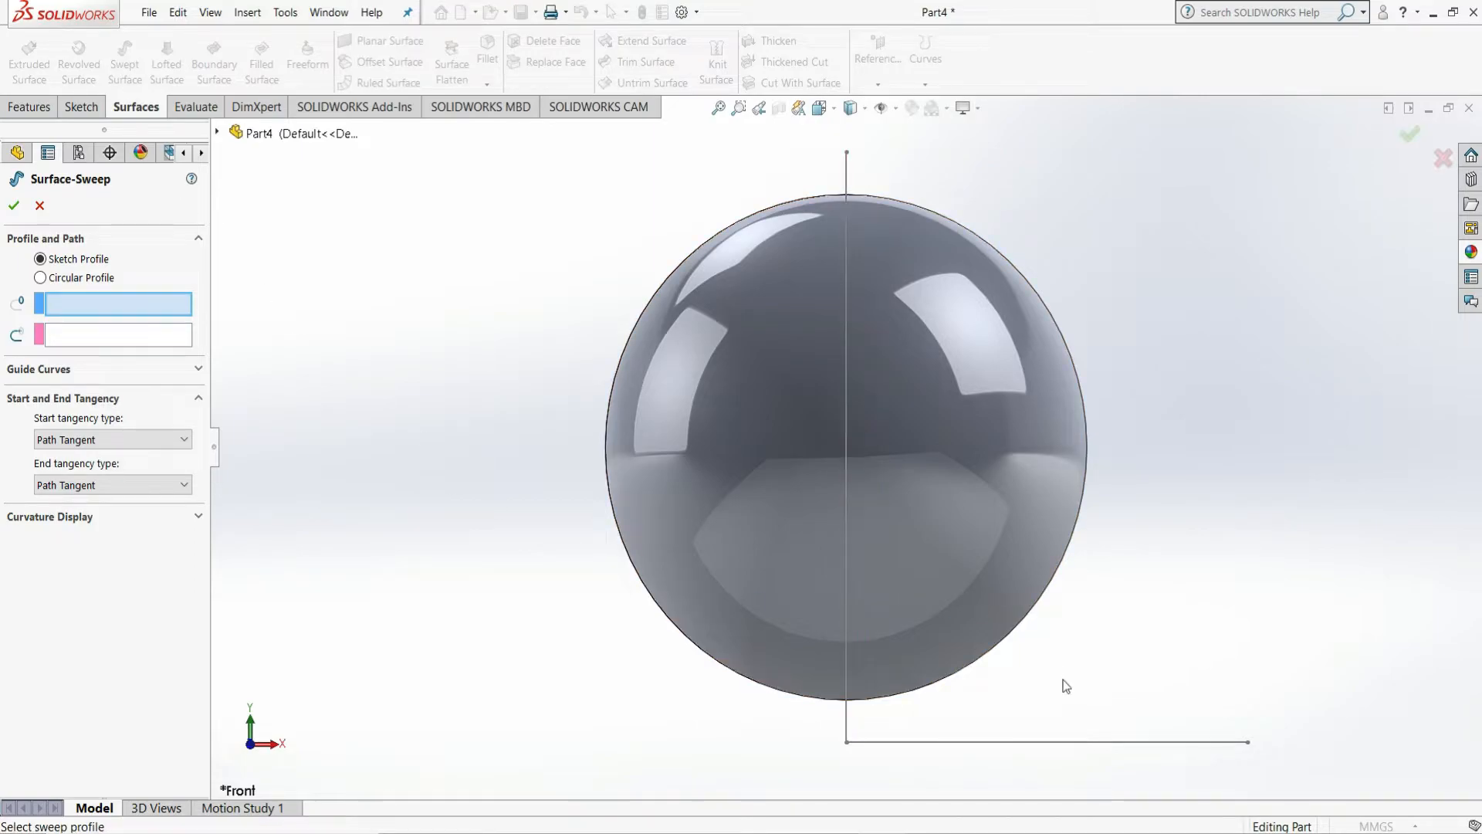
pyautogui.click(1063, 743)
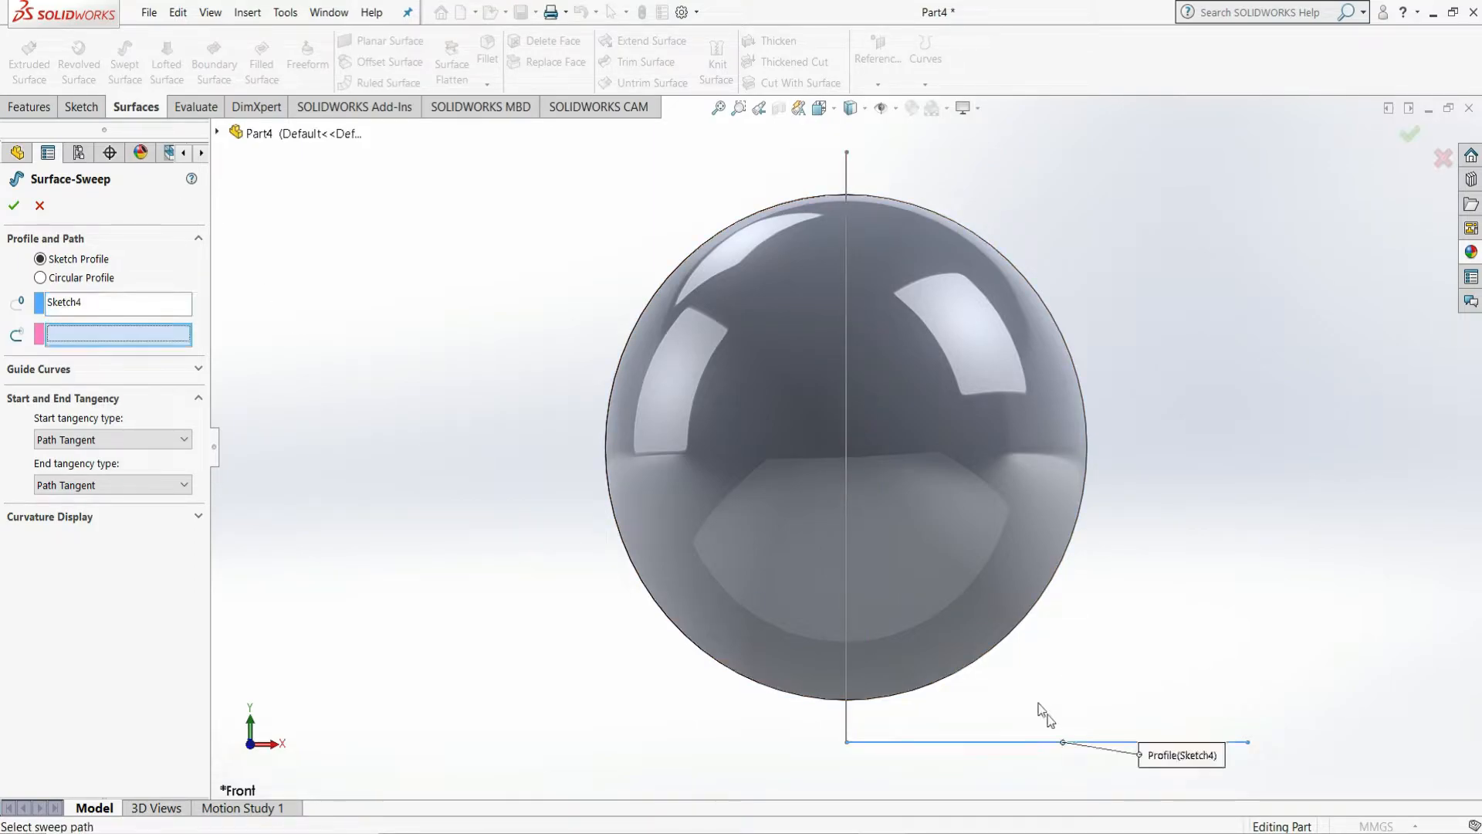
pyautogui.click(846, 602)
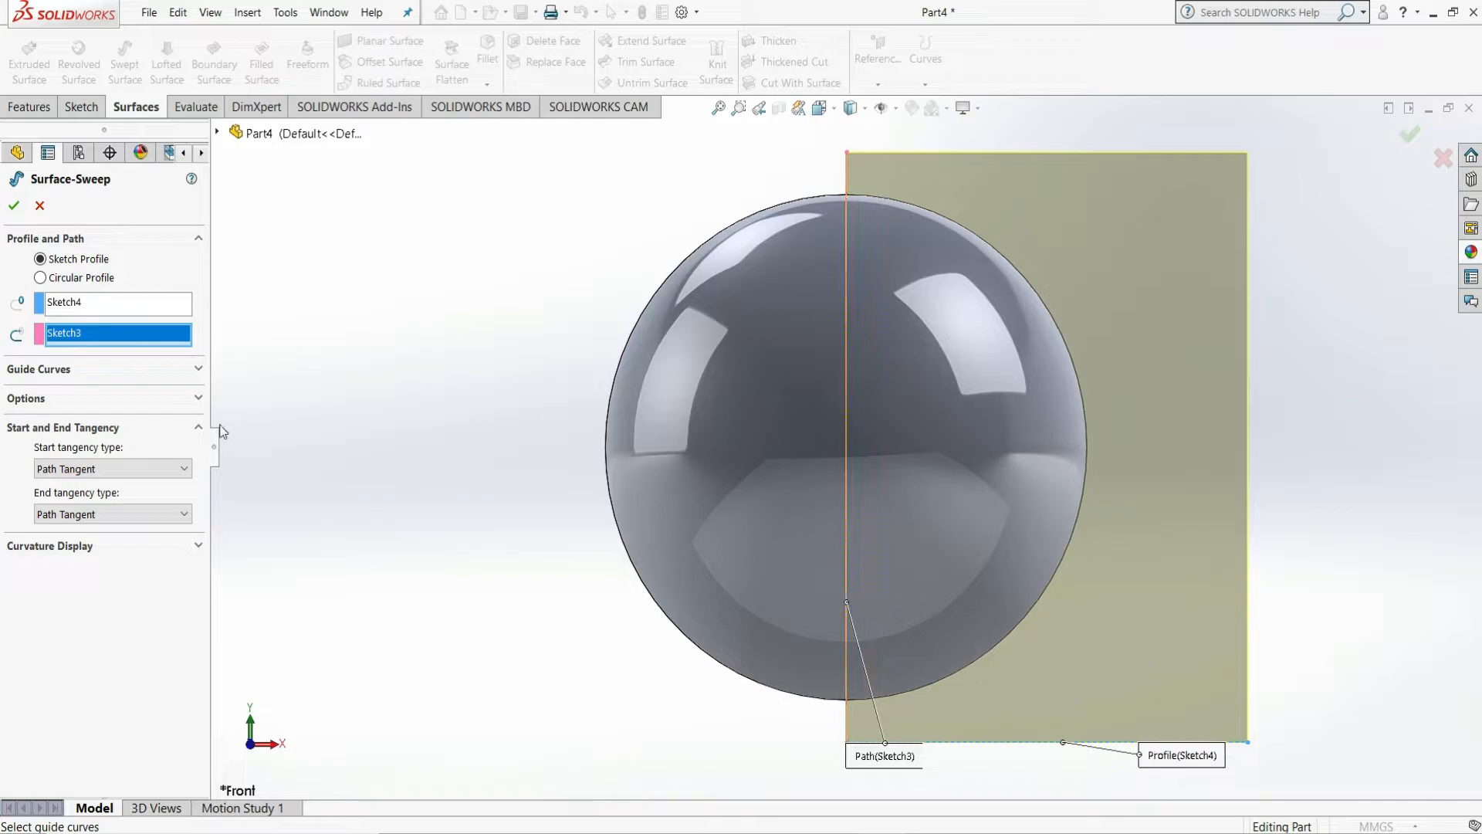
# Set the surface sweep's profile twist to Specify Twist Value at 200 degrees and create the surface.
pyautogui.click(198, 399)
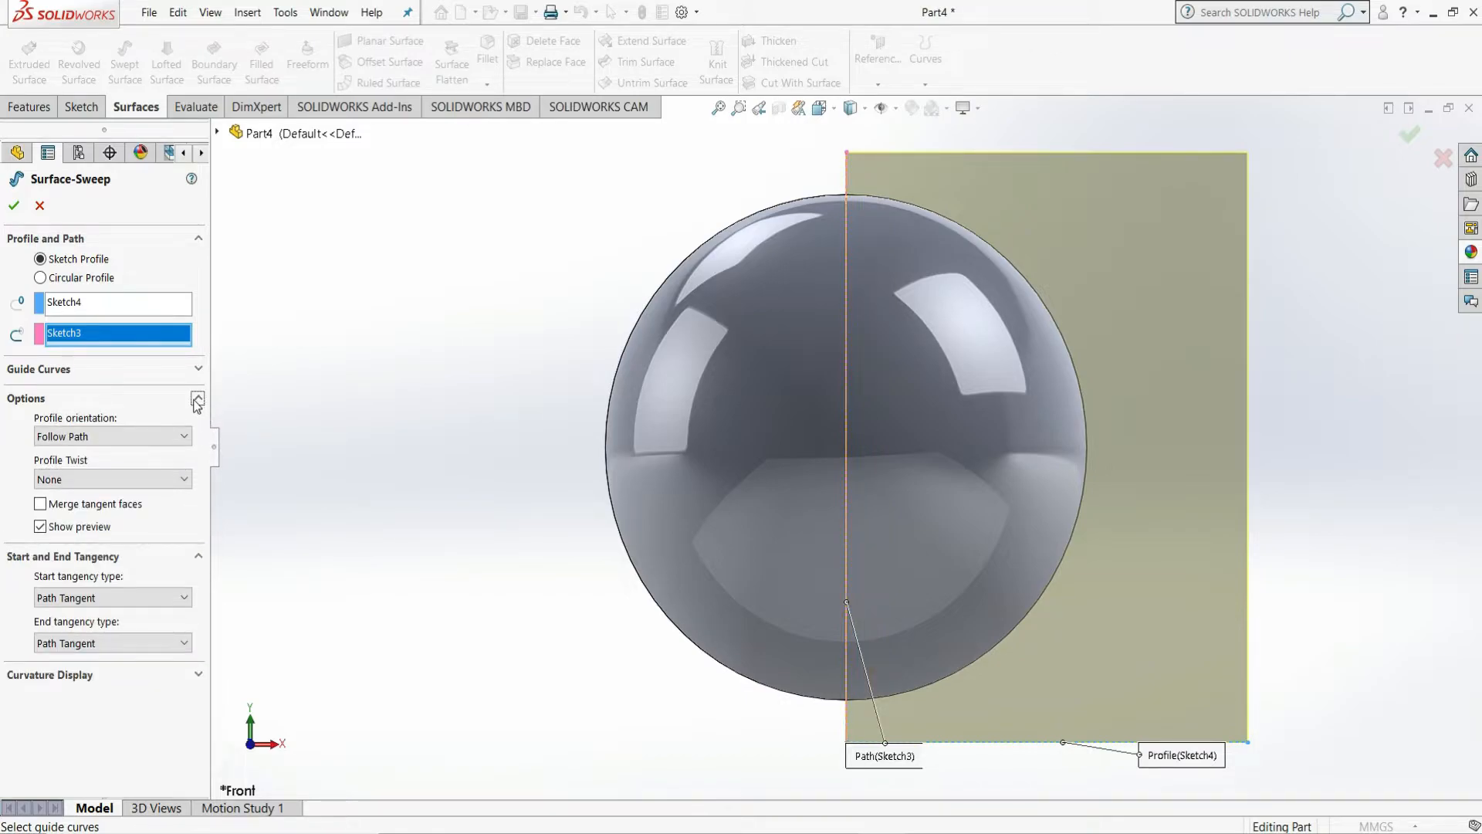
pyautogui.click(136, 479)
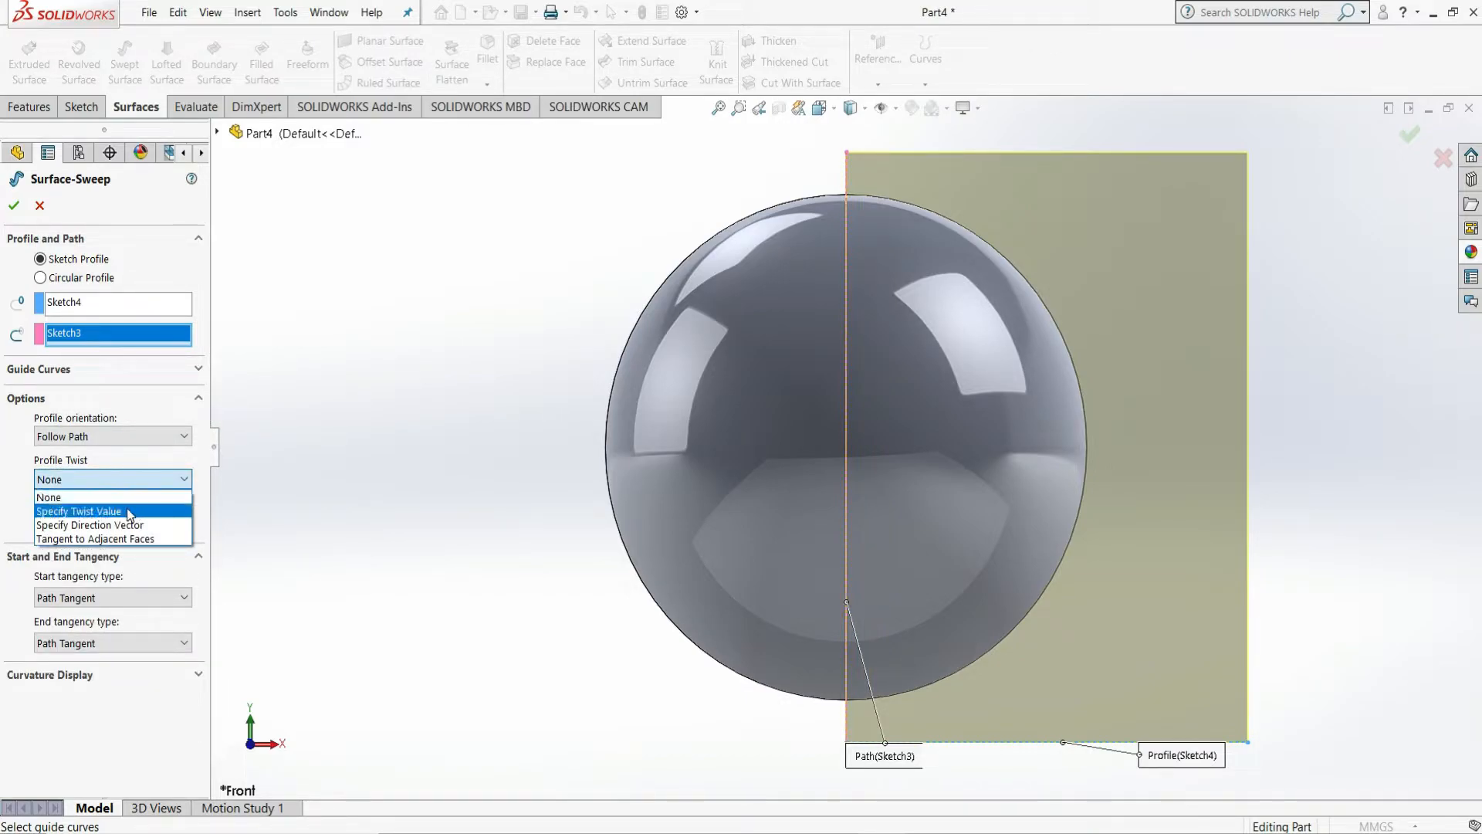
pyautogui.click(129, 512)
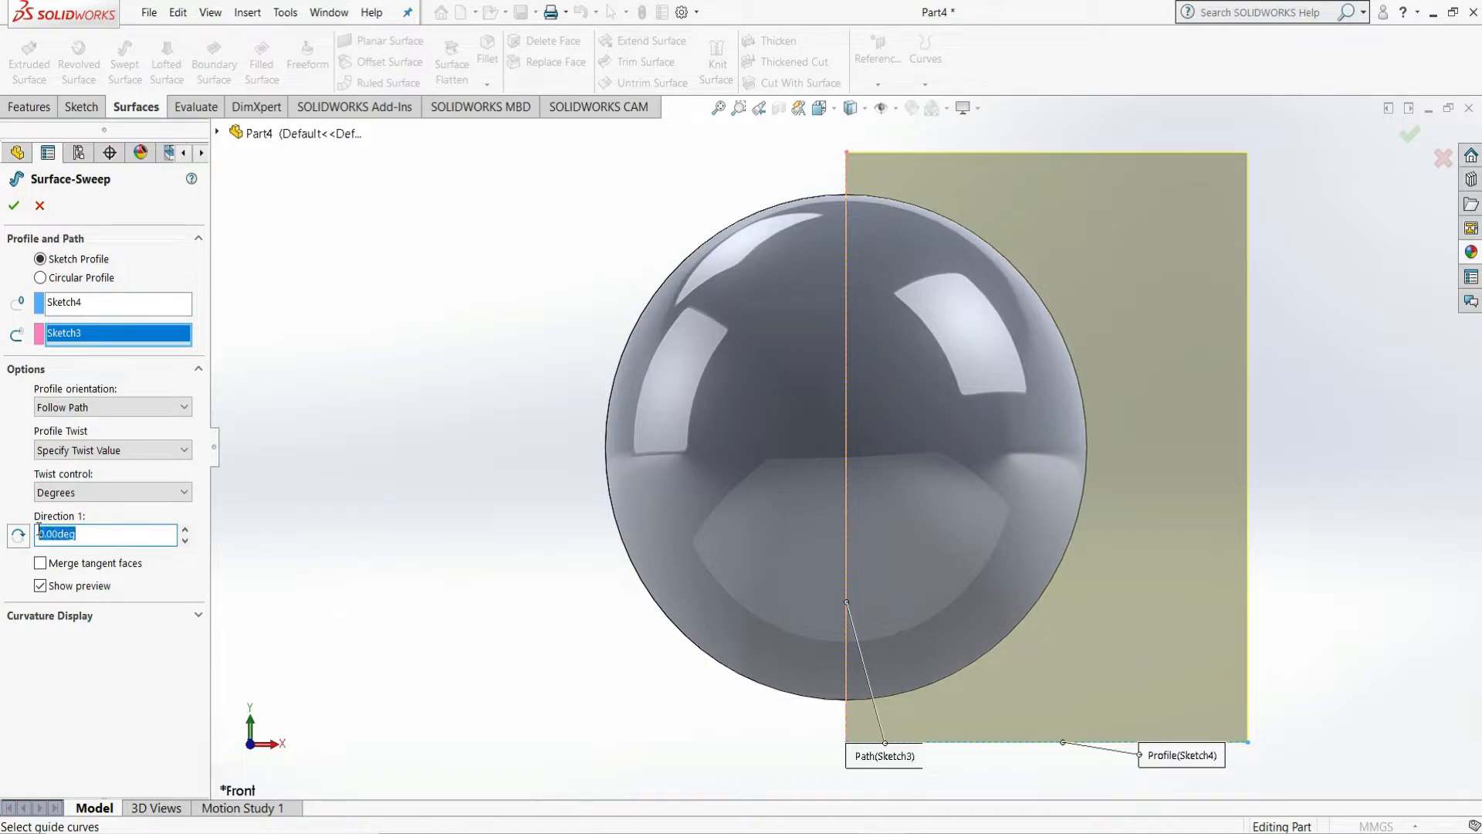
pyautogui.press('Return')
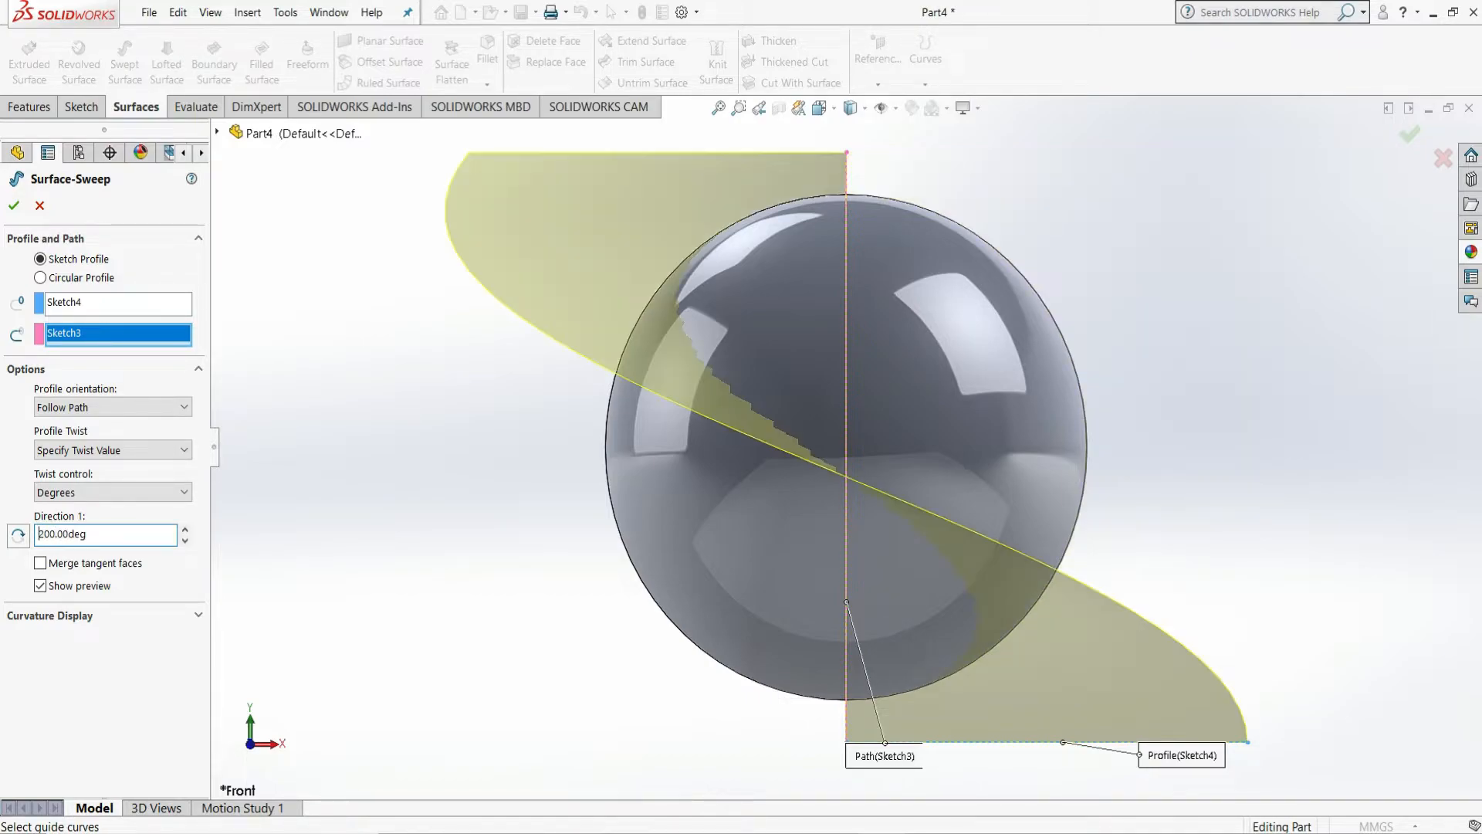
pyautogui.click(9, 207)
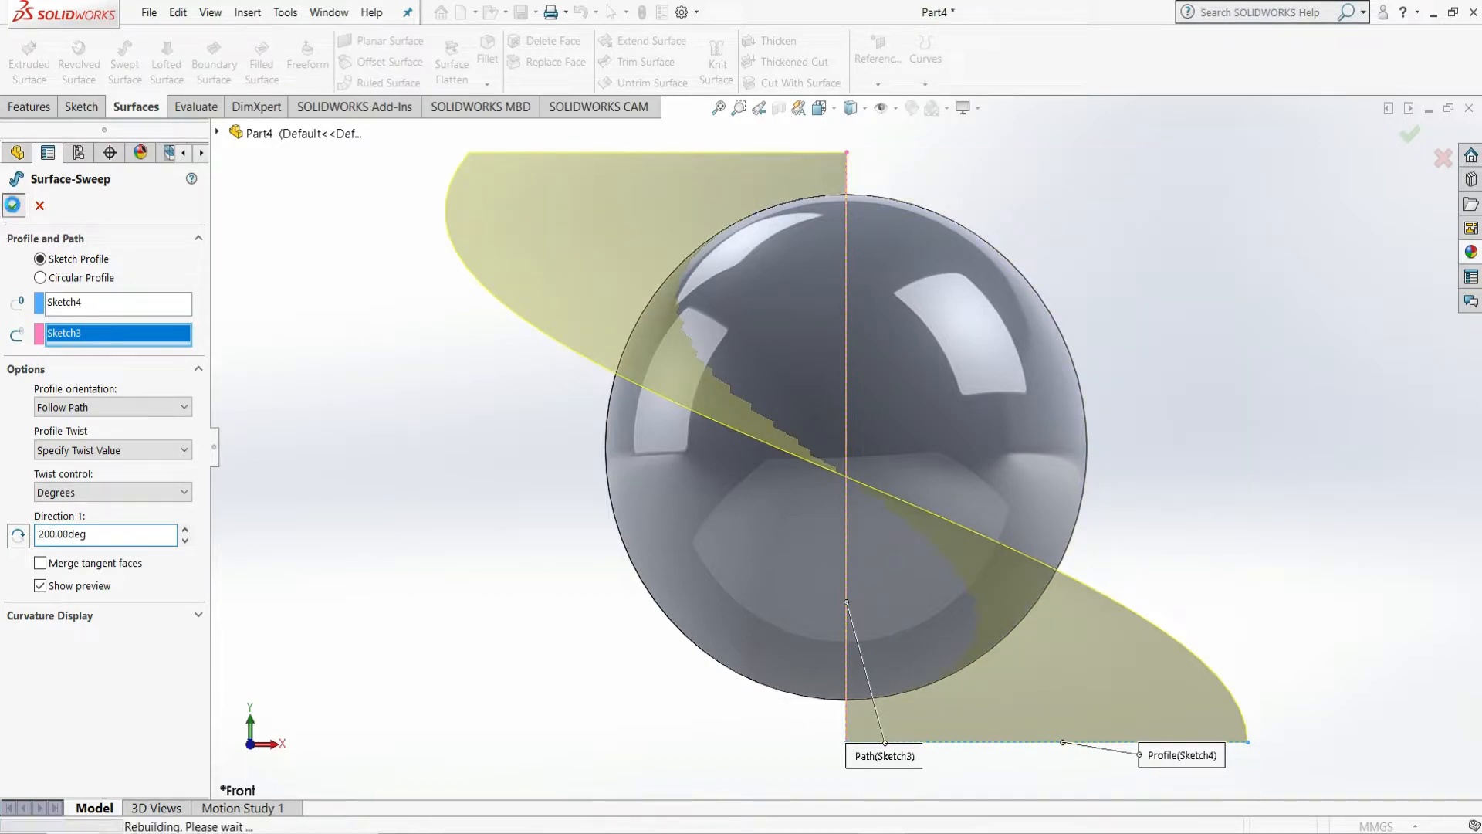
pyautogui.click(271, 286)
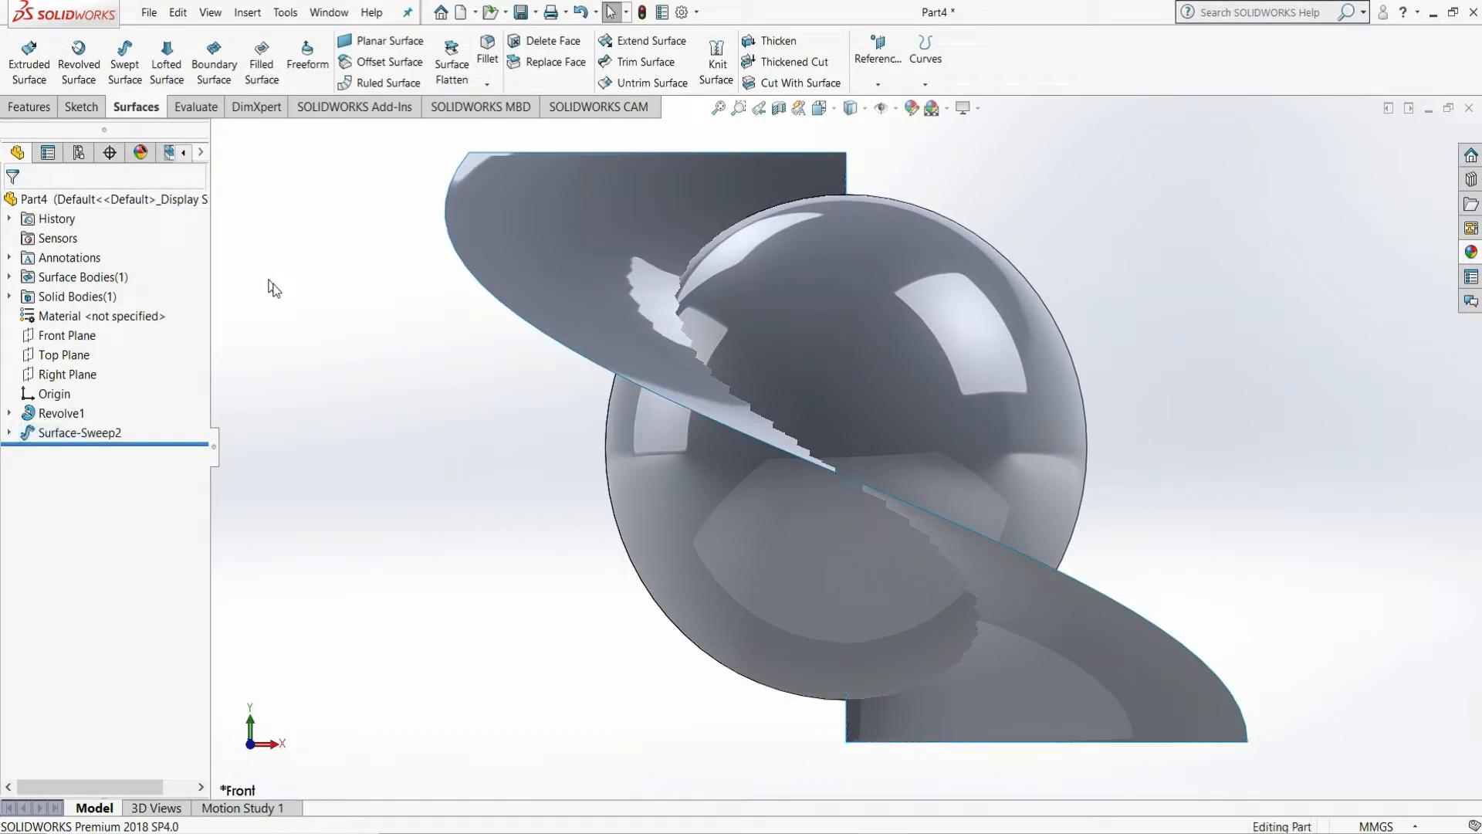
pyautogui.press('f')
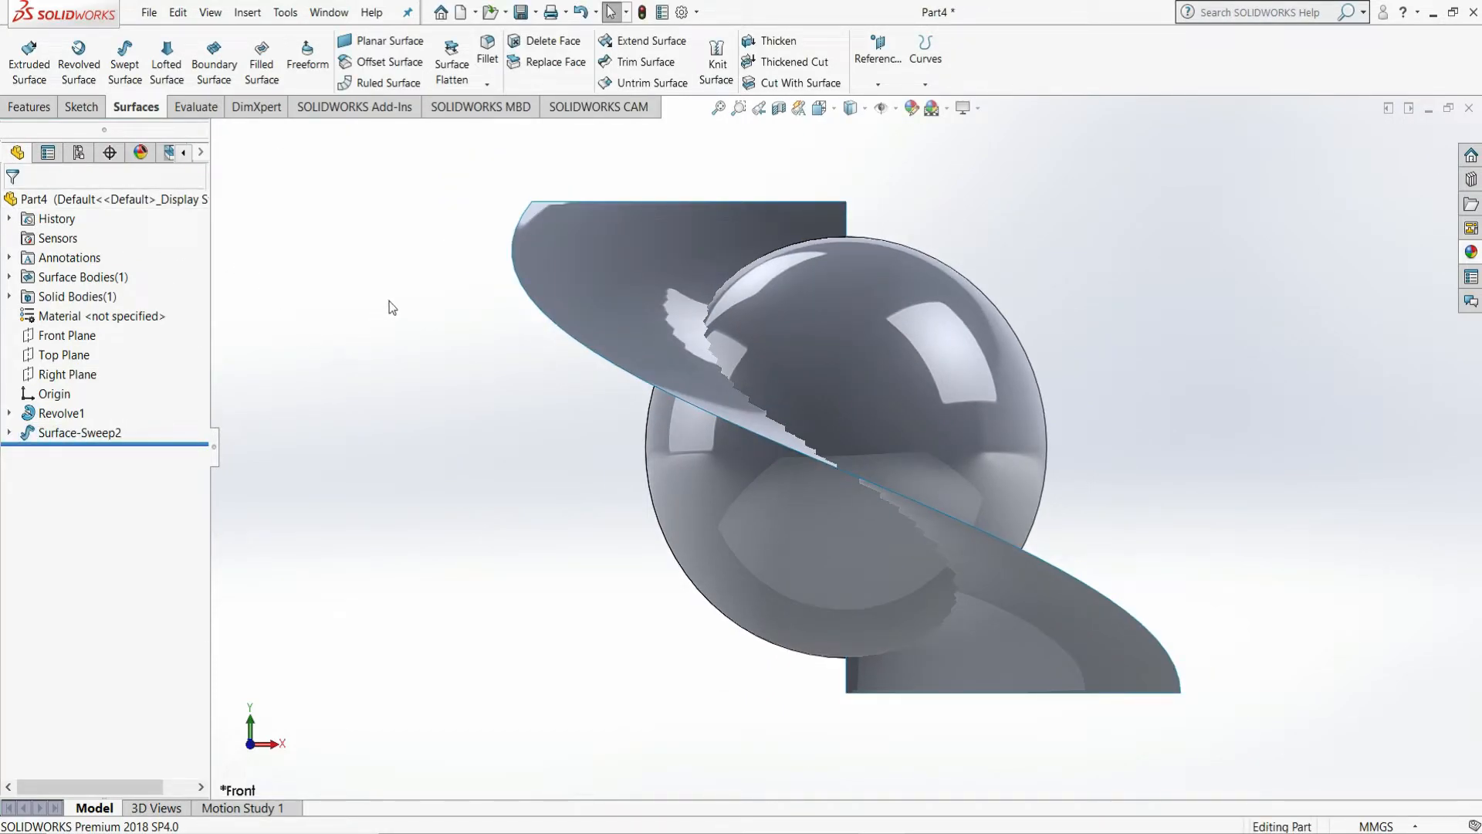
# Create an Intersection split line on the twisted surface, using the sphere's face as the splitting face.
pyautogui.click(33, 110)
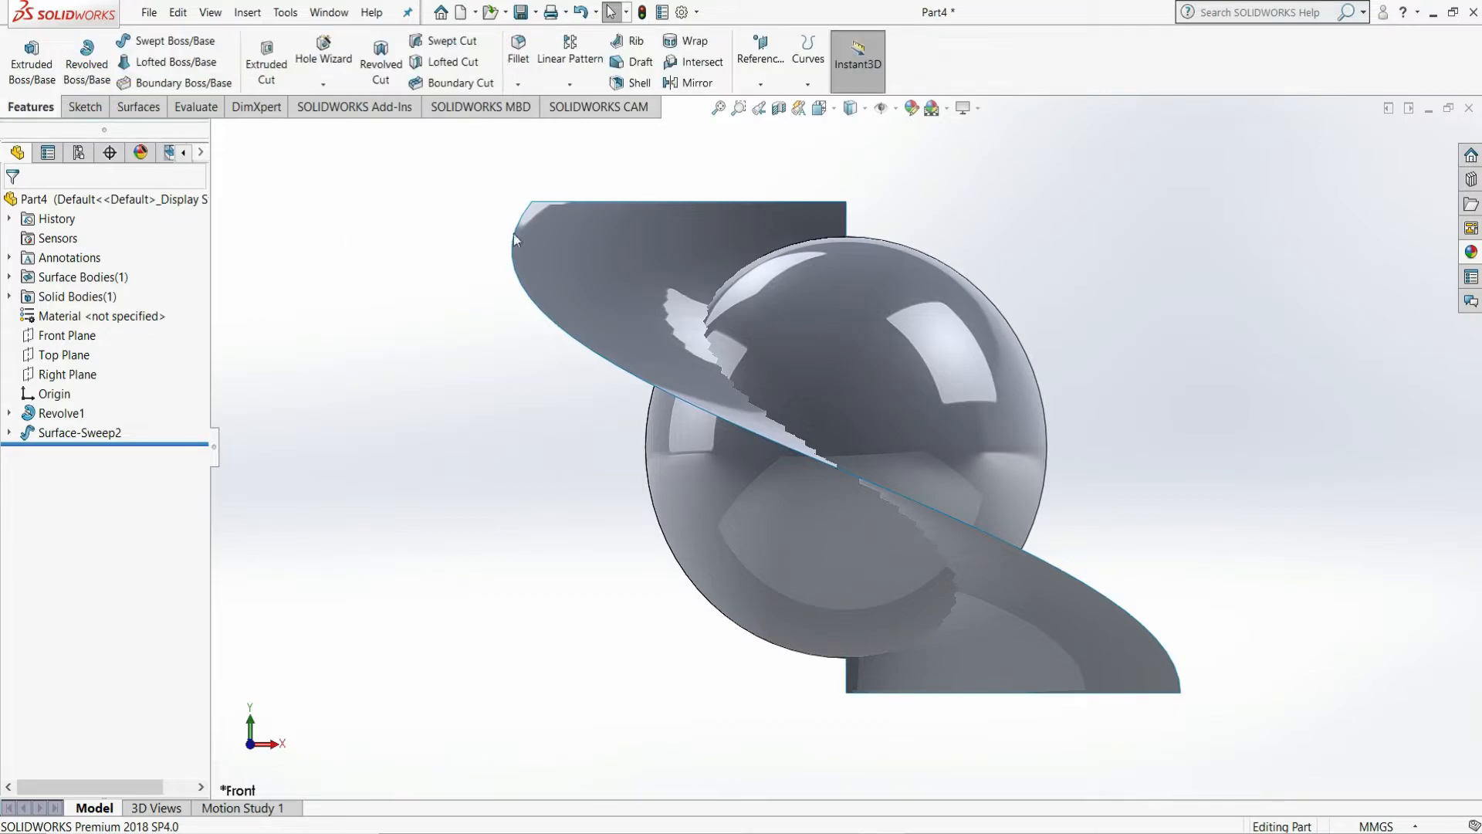
pyautogui.click(807, 74)
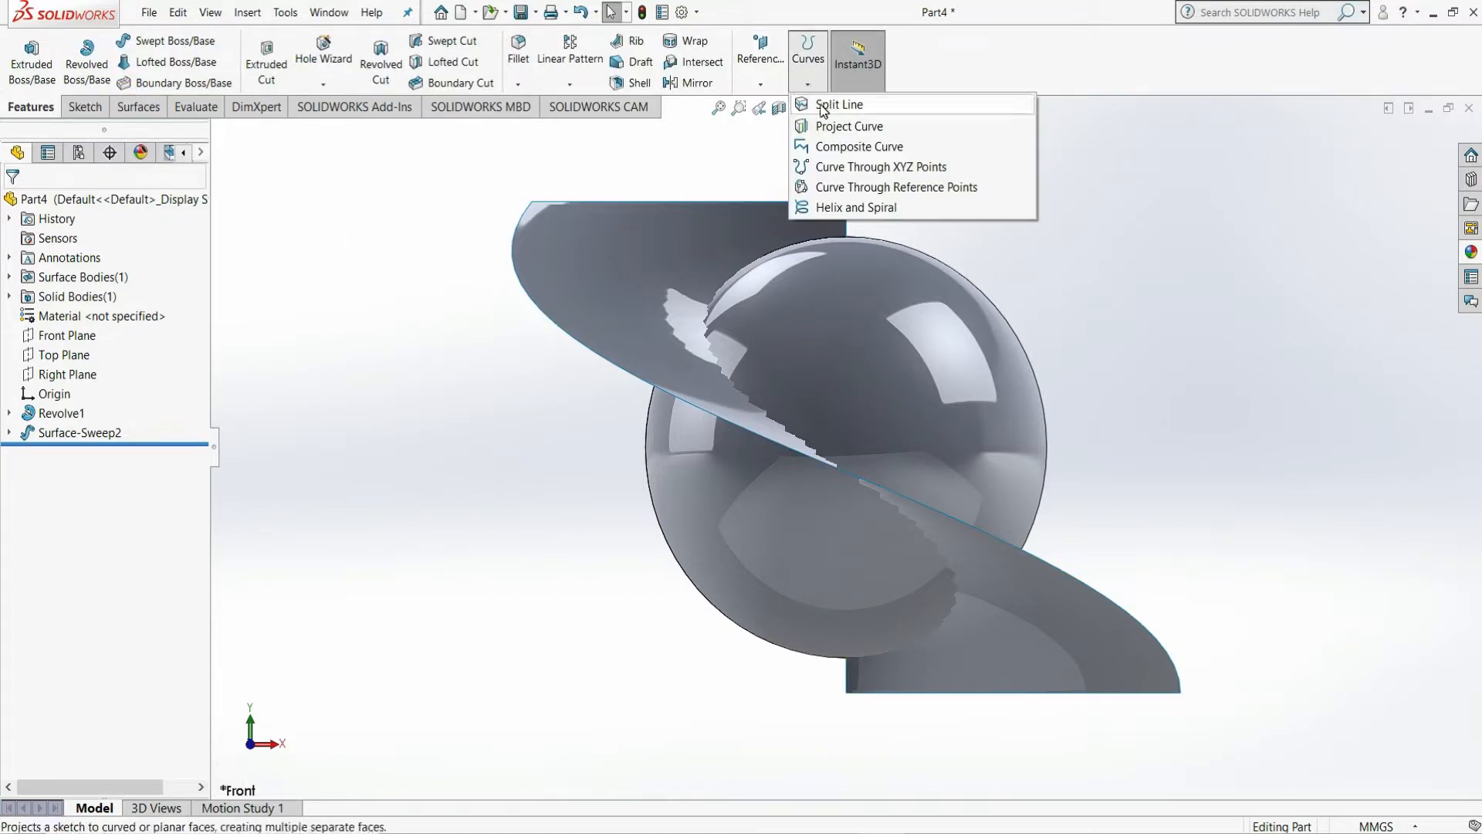
pyautogui.click(824, 105)
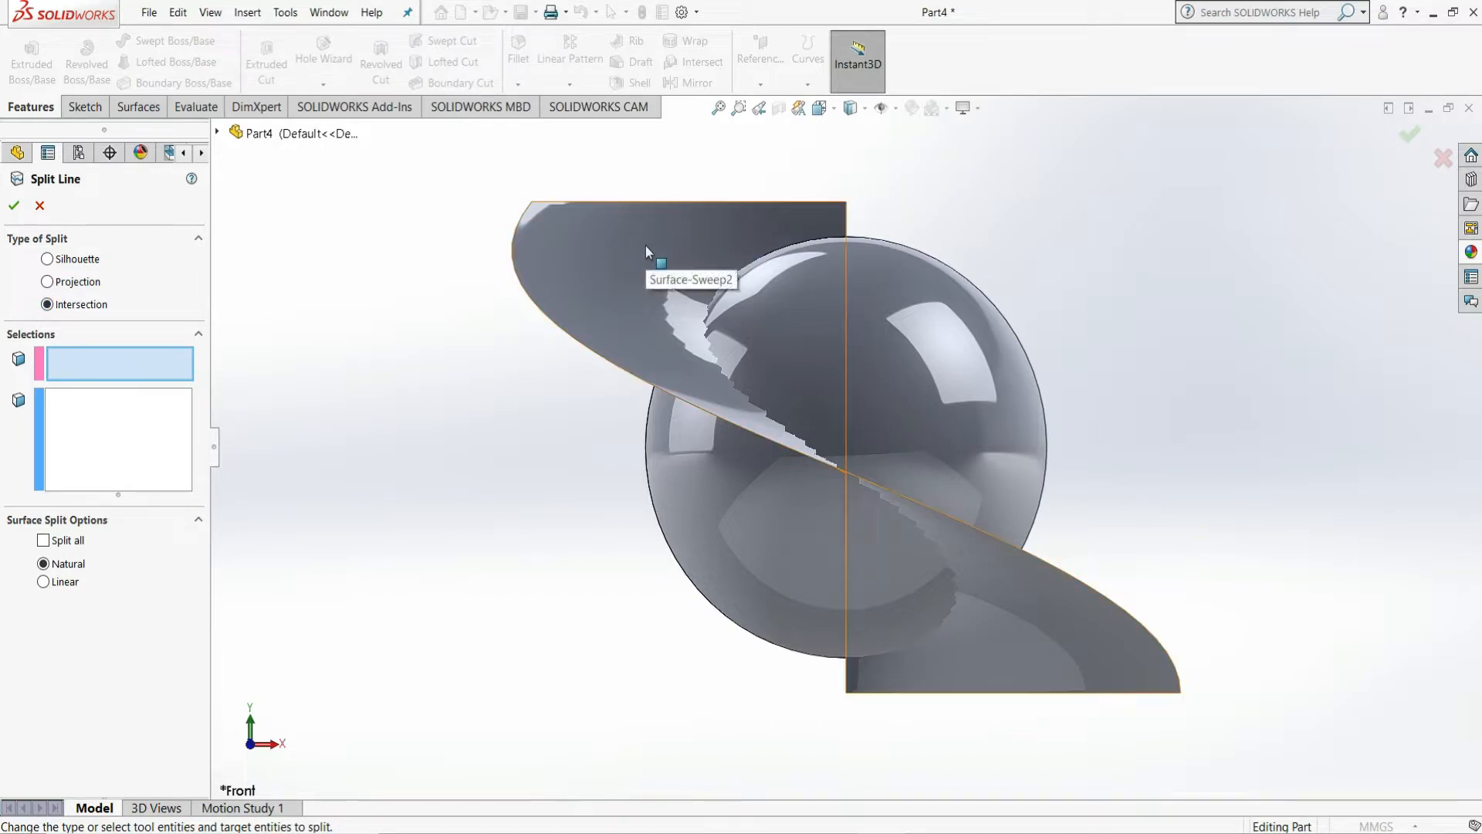
pyautogui.click(782, 309)
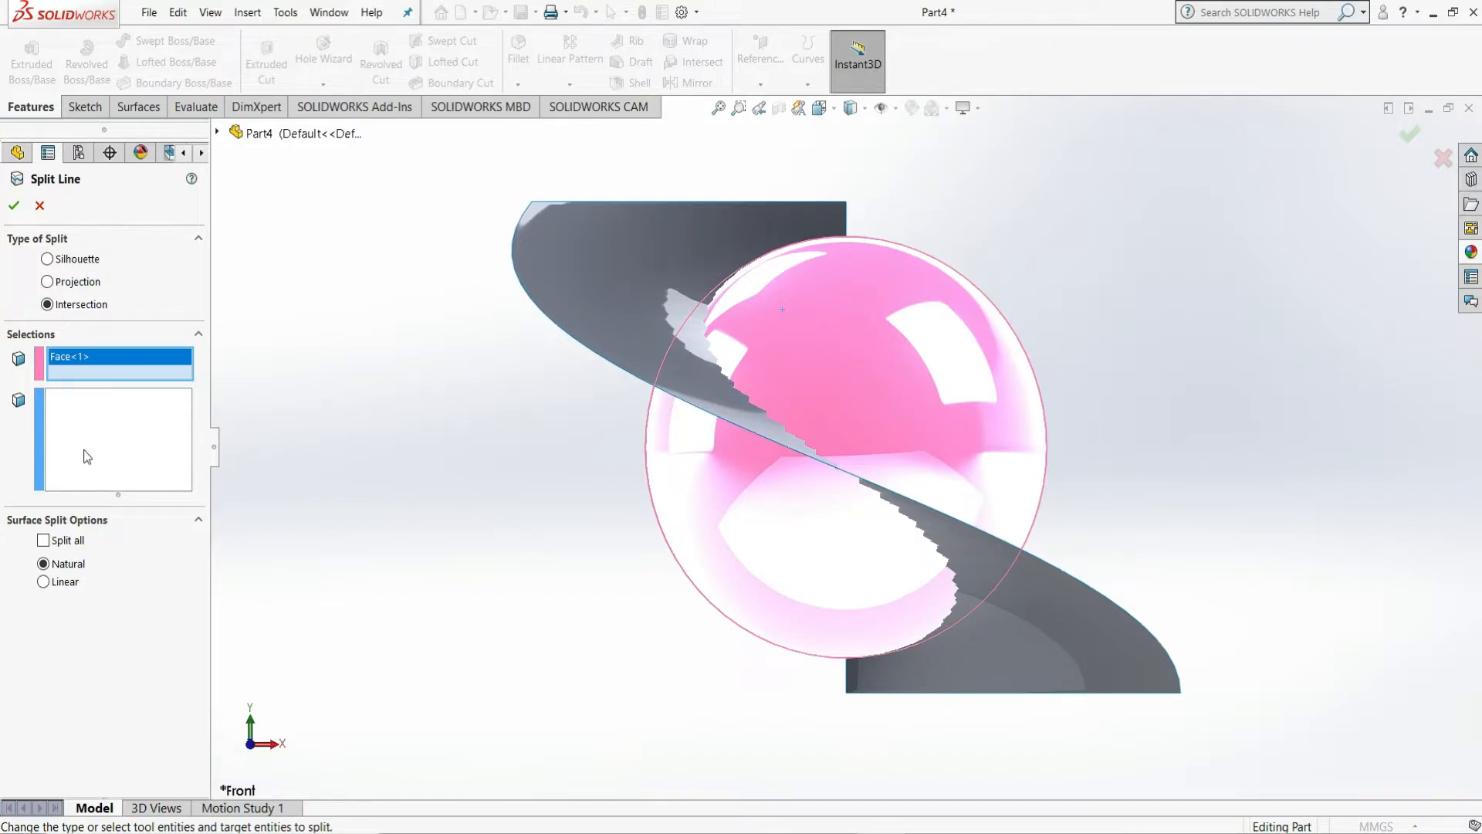
pyautogui.click(714, 248)
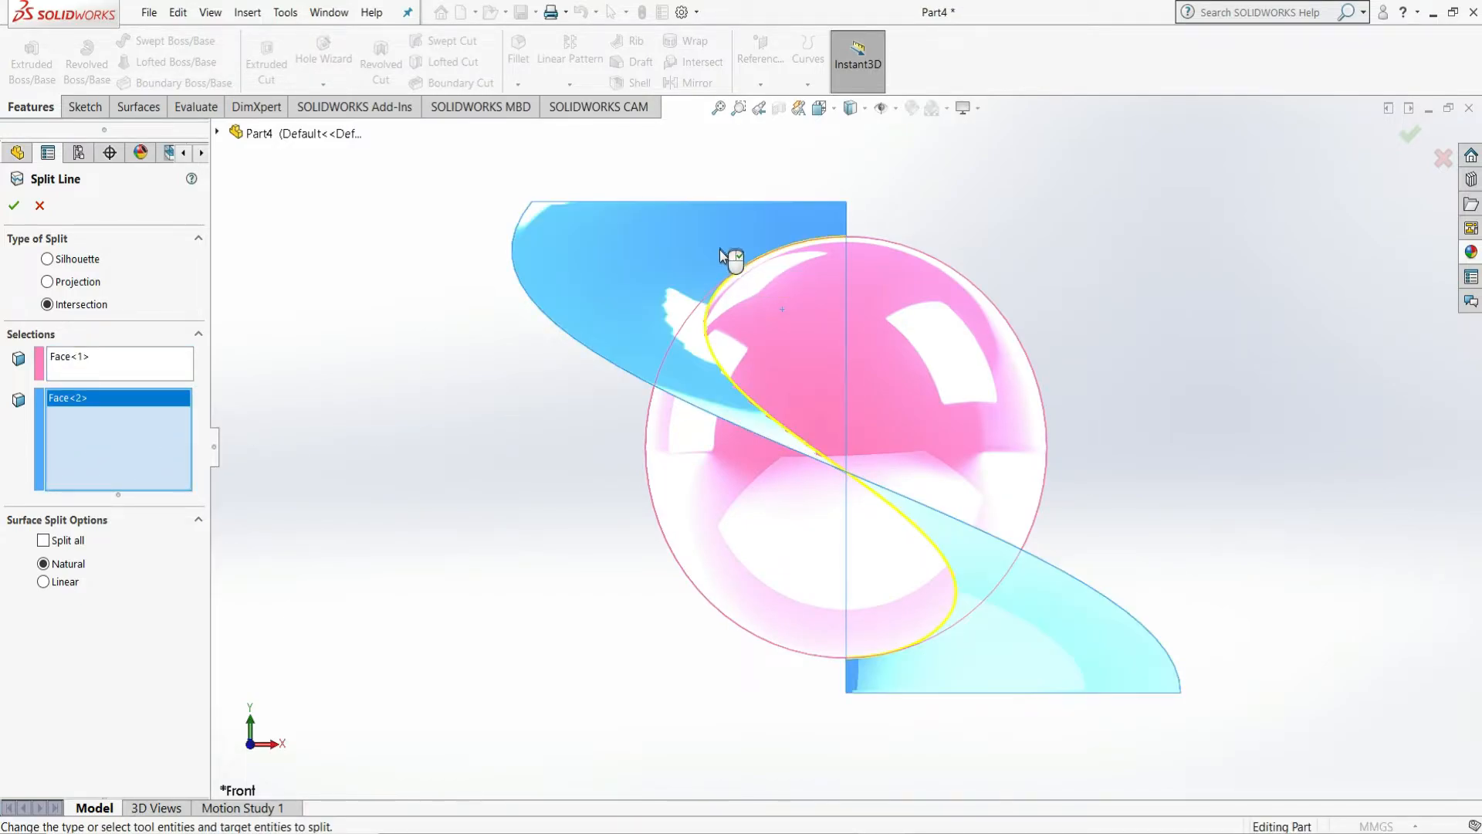
pyautogui.click(14, 205)
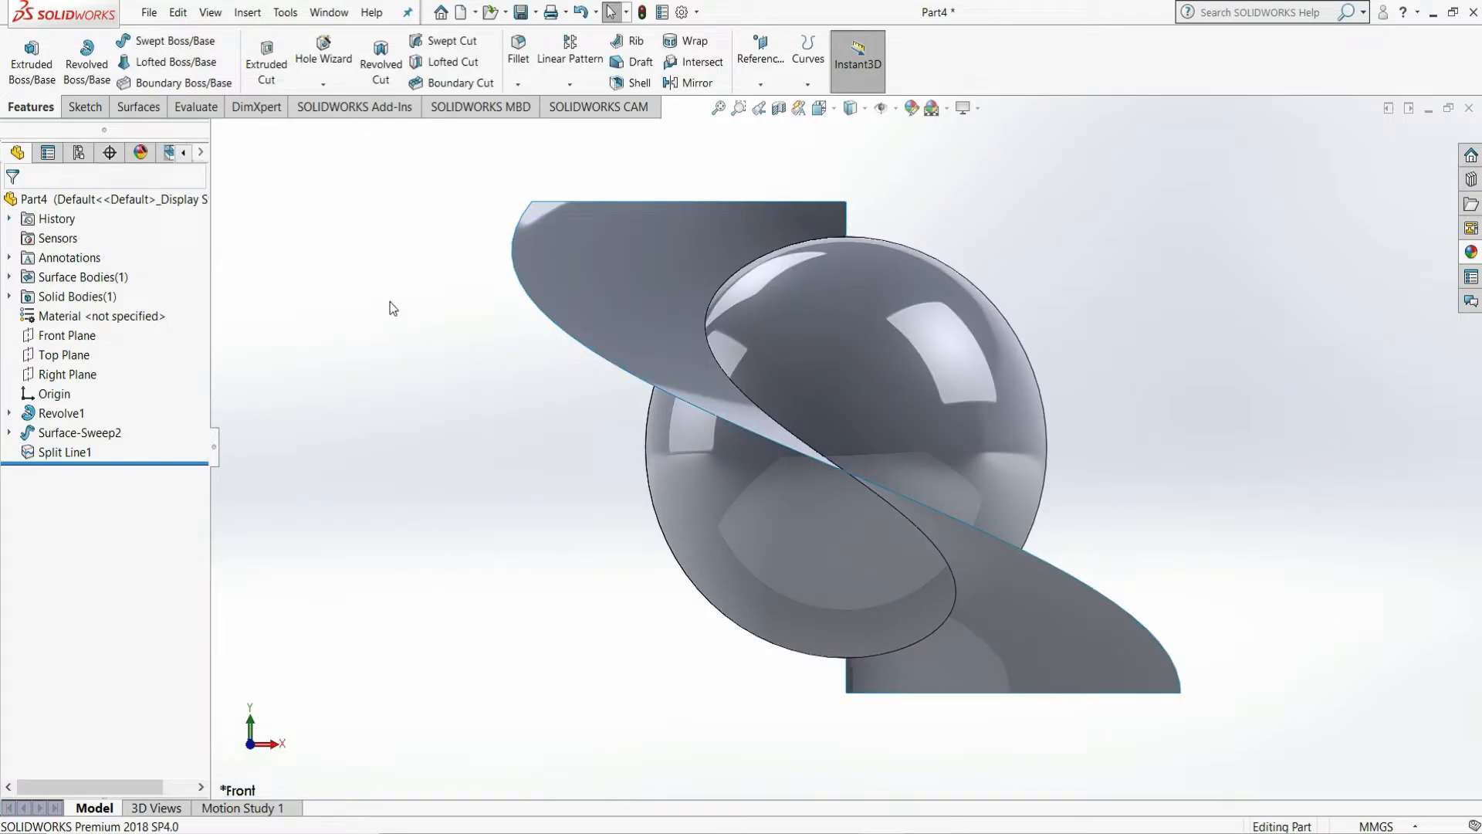
# Start a 3D sketch and convert the S-shaped split edge on the sphere into a sketch curve.
pyautogui.click(85, 108)
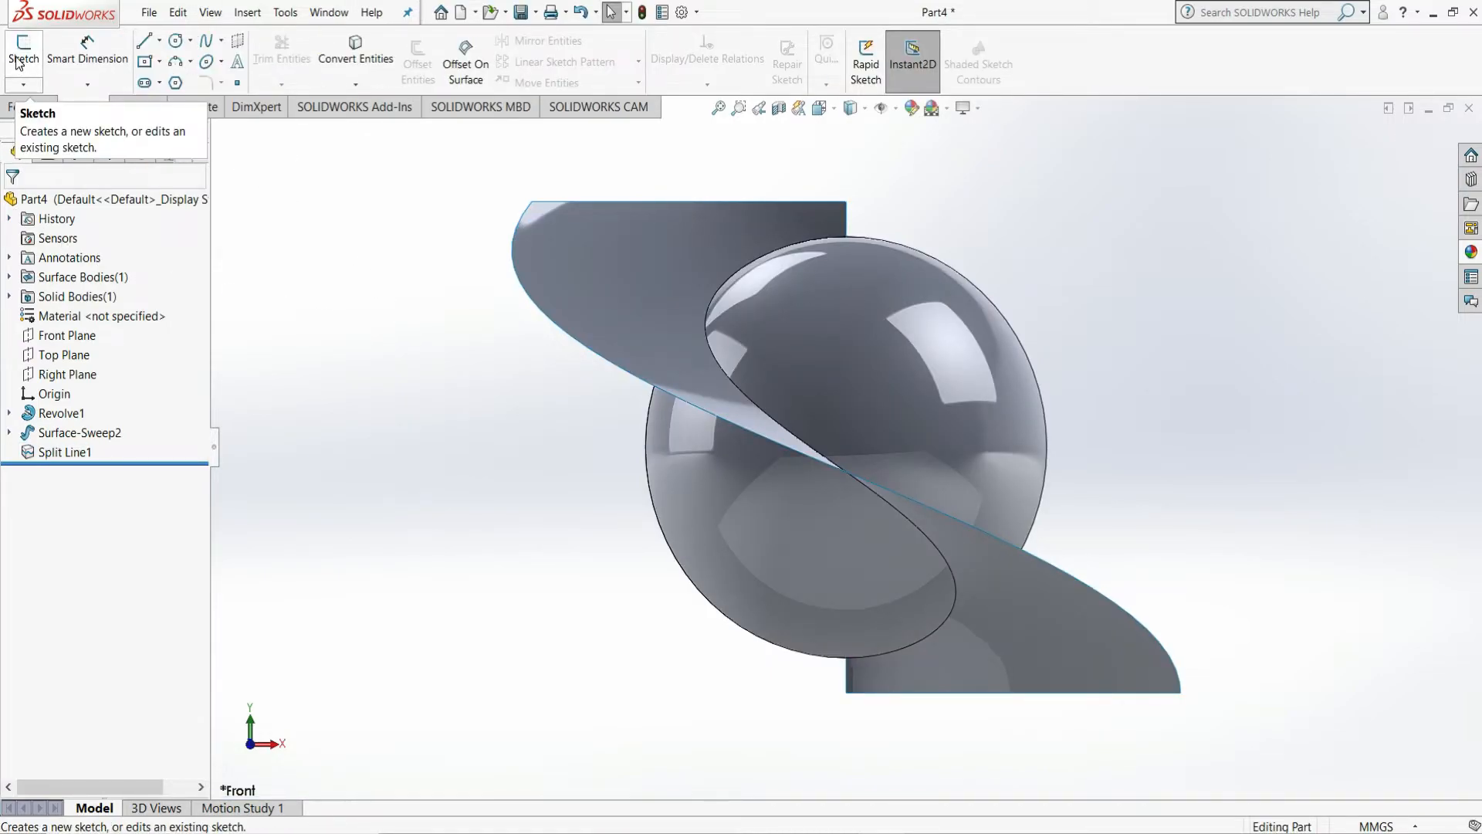
pyautogui.click(25, 86)
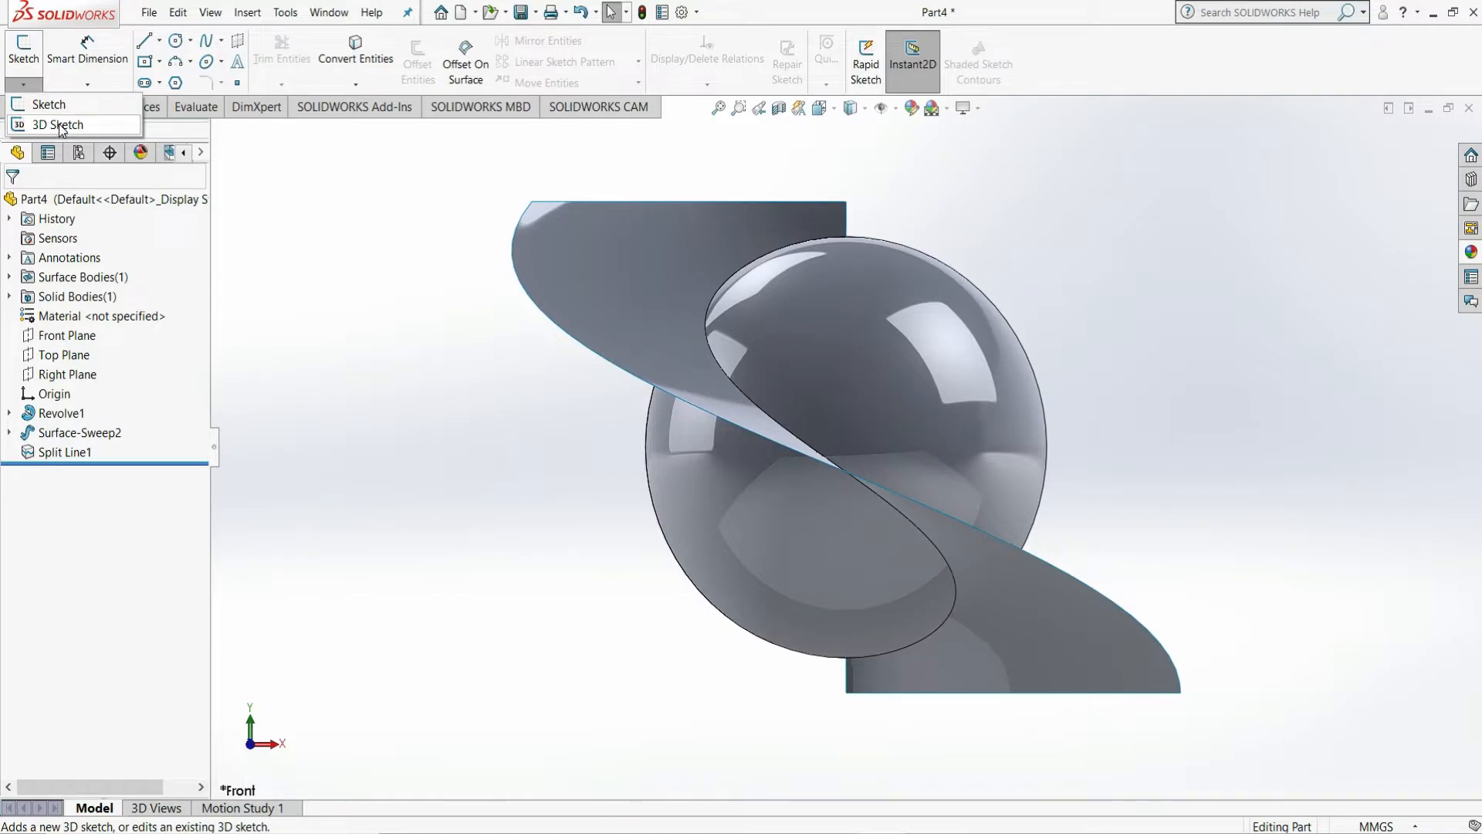
pyautogui.click(61, 125)
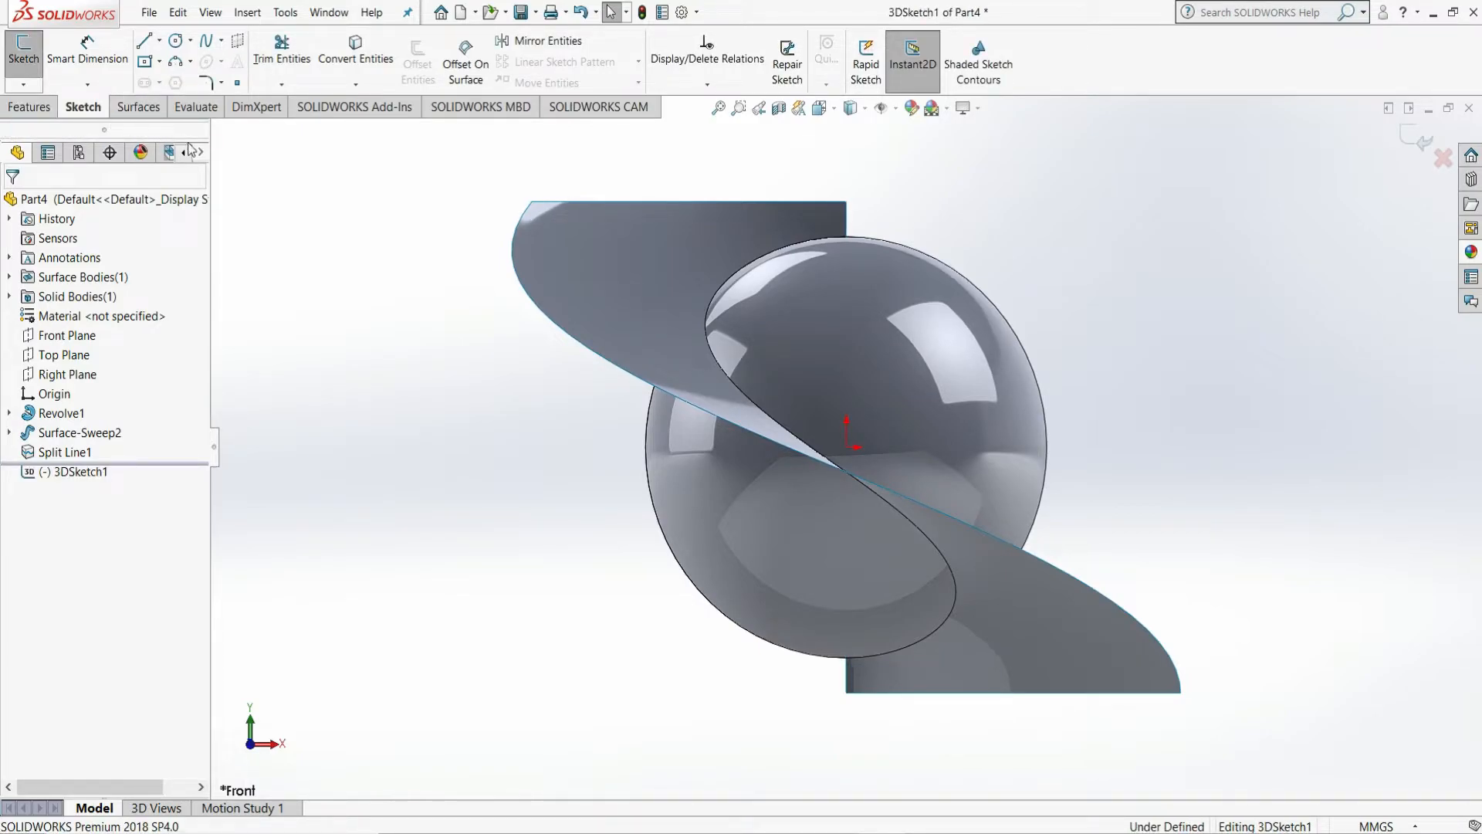
pyautogui.click(357, 56)
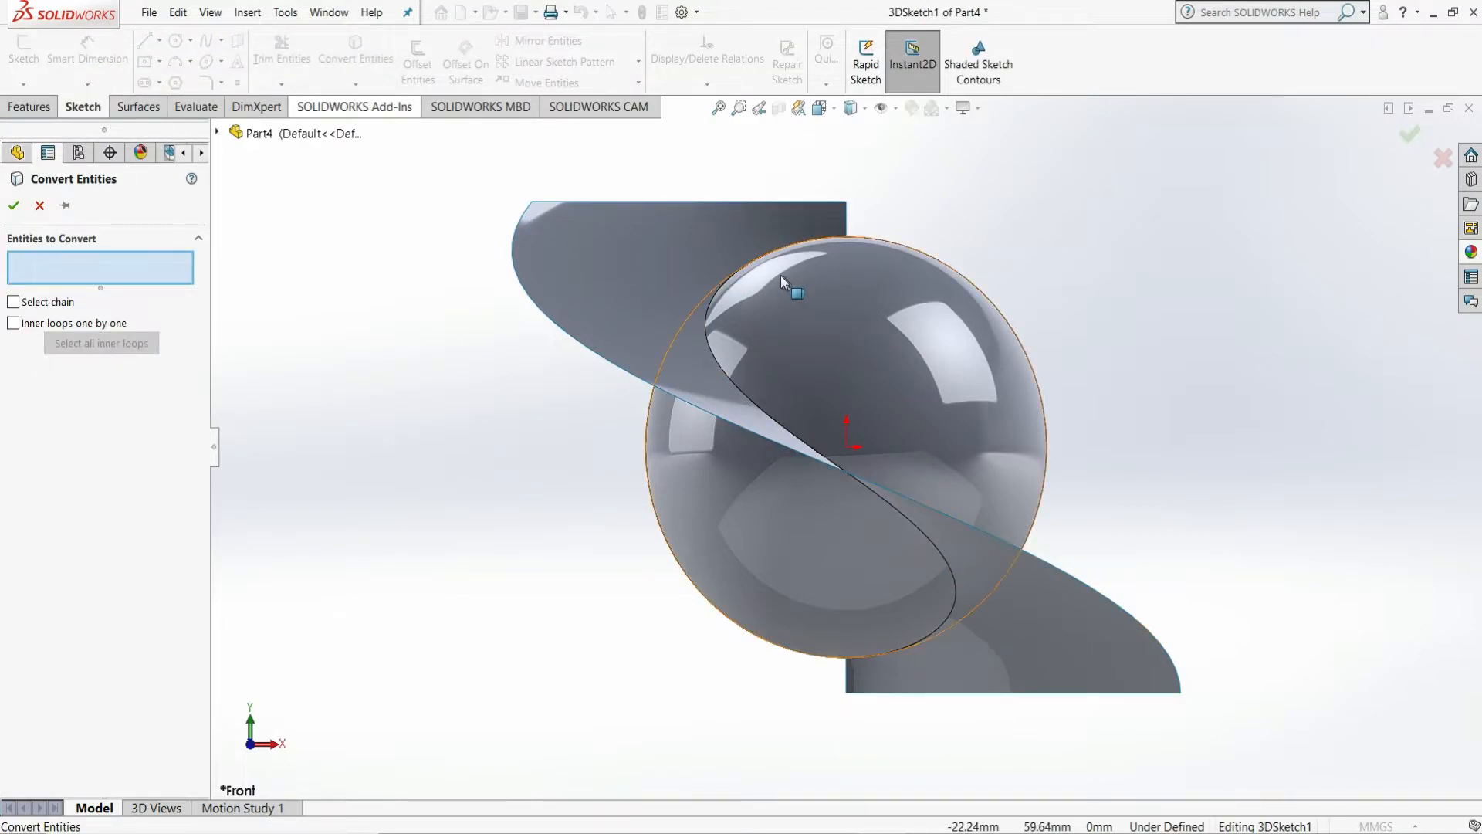
pyautogui.click(710, 305)
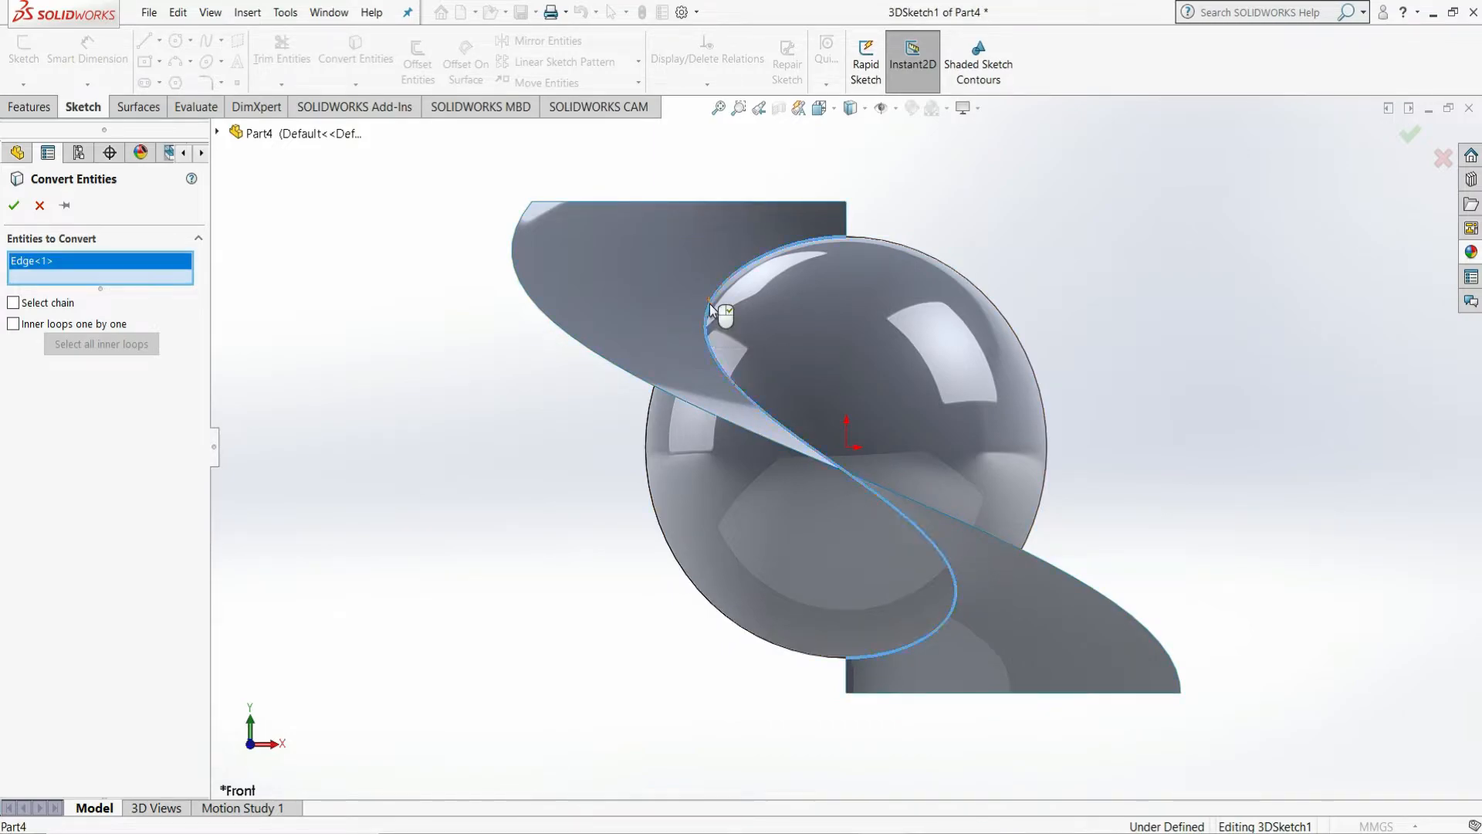
pyautogui.click(9, 208)
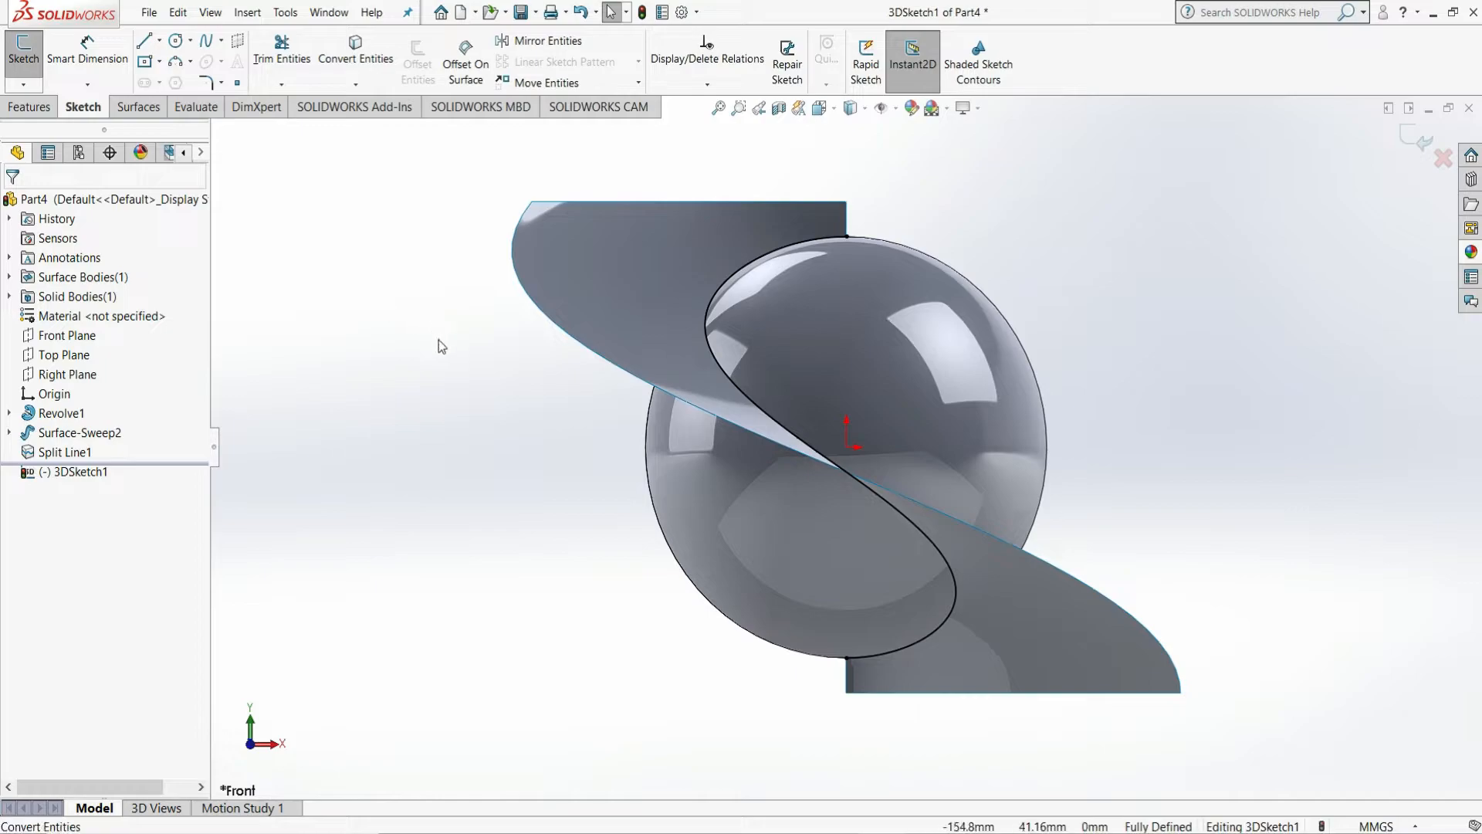
# Hide the twisted surface body and the sphere body, leaving only the converted 3D curve displayed.
pyautogui.click(558, 258)
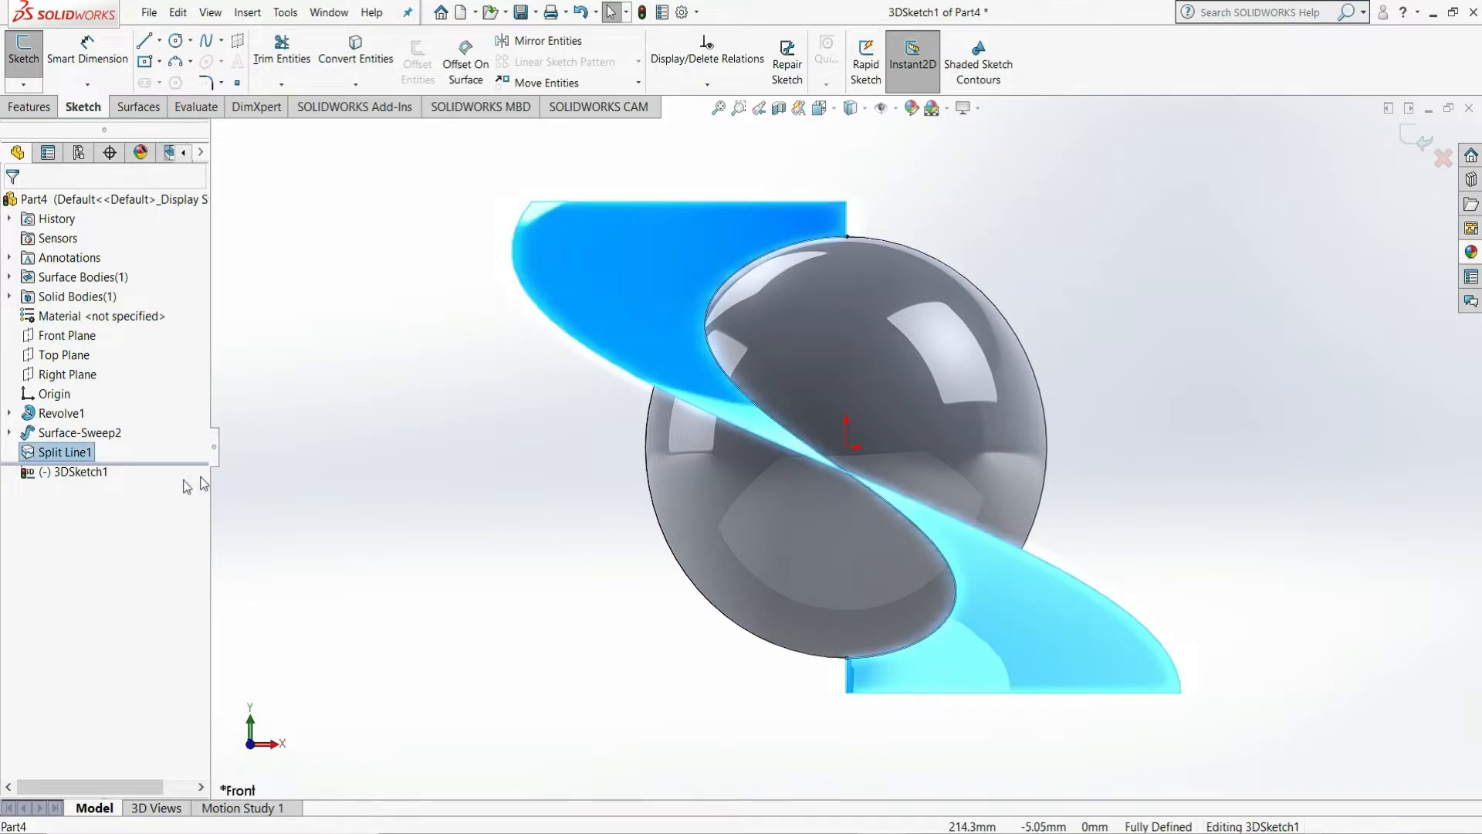
pyautogui.click(80, 433)
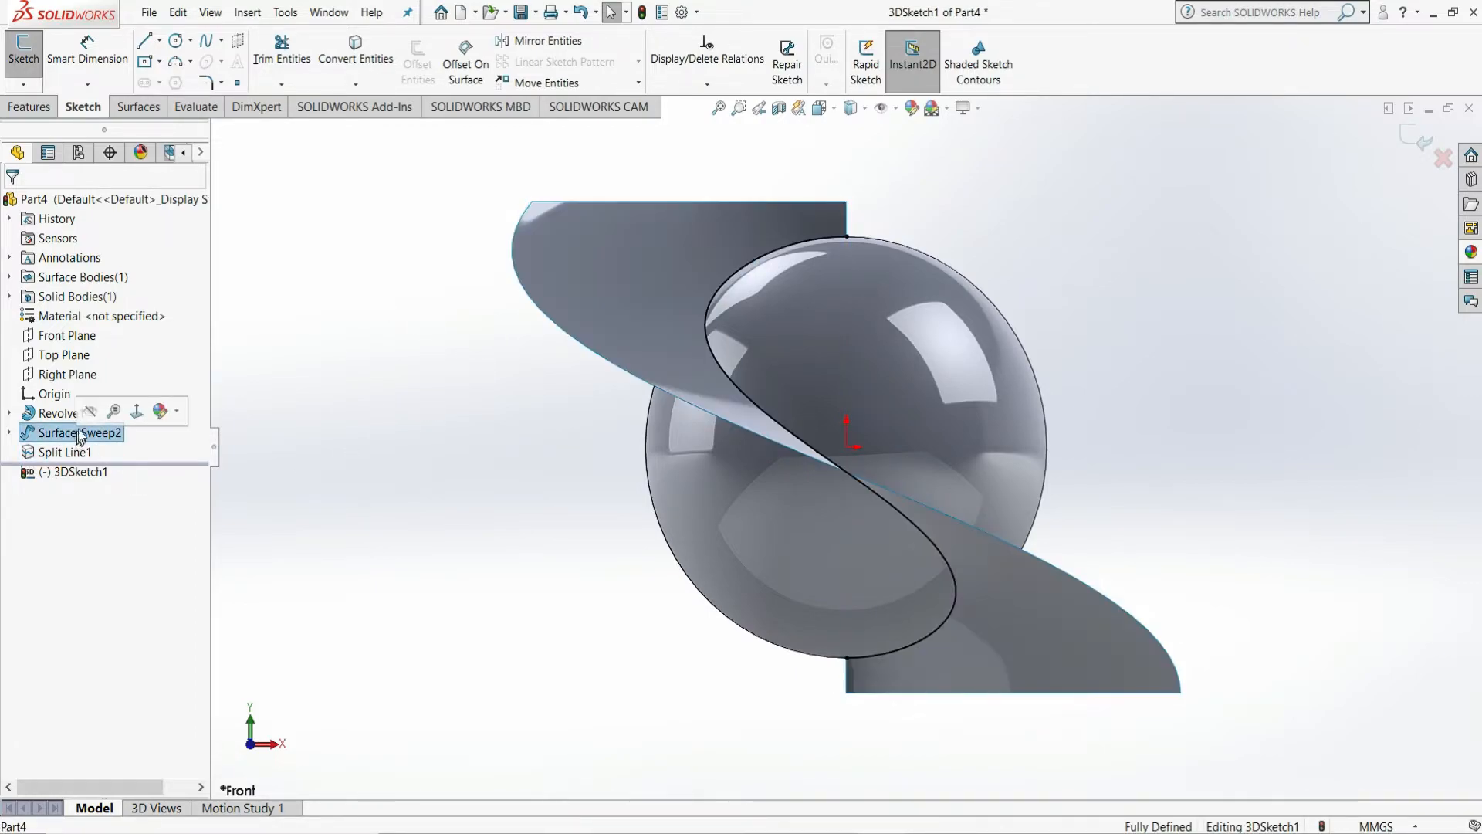
pyautogui.click(79, 419)
pyautogui.click(66, 415)
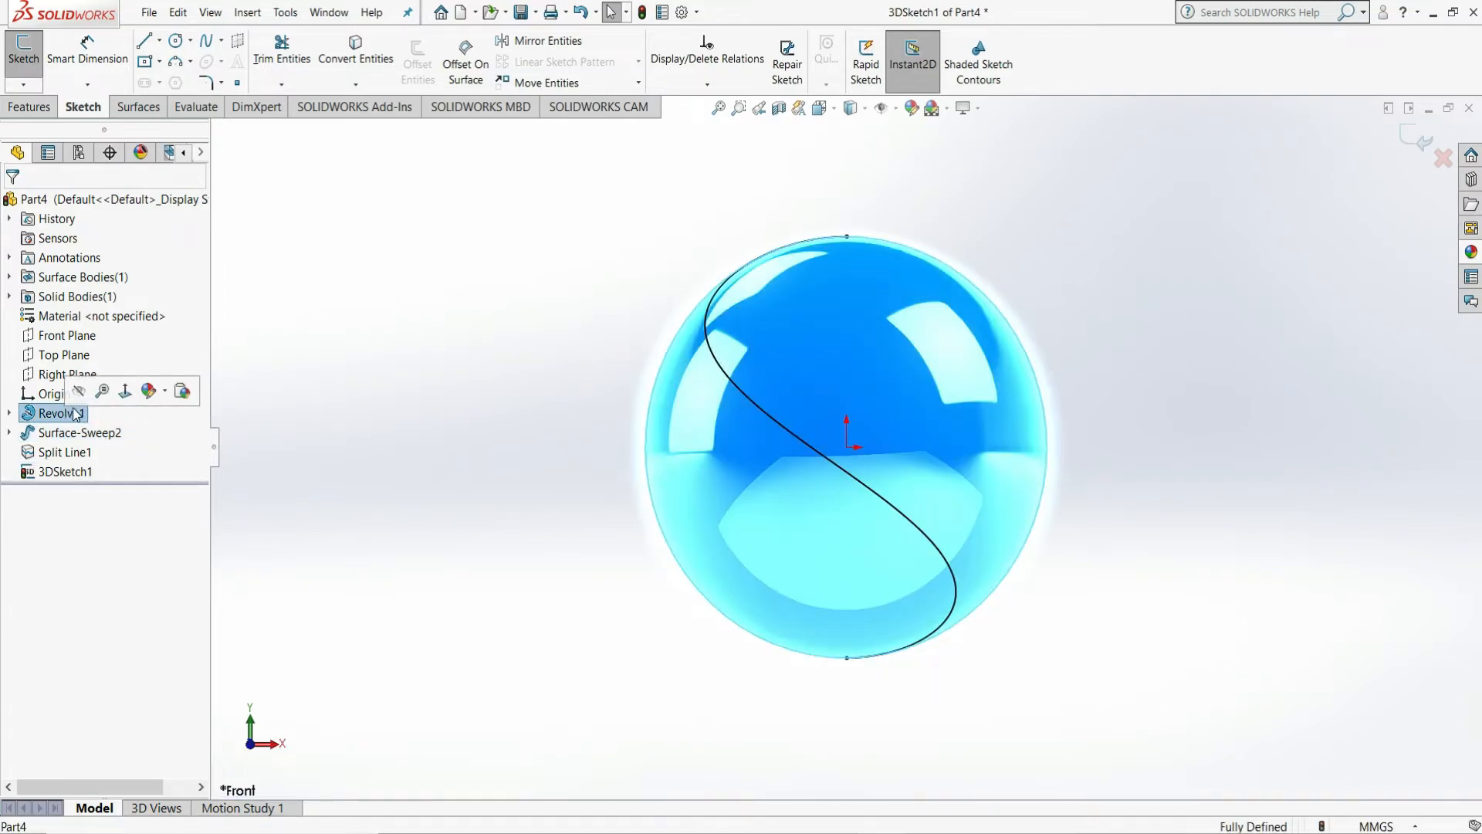
pyautogui.click(336, 408)
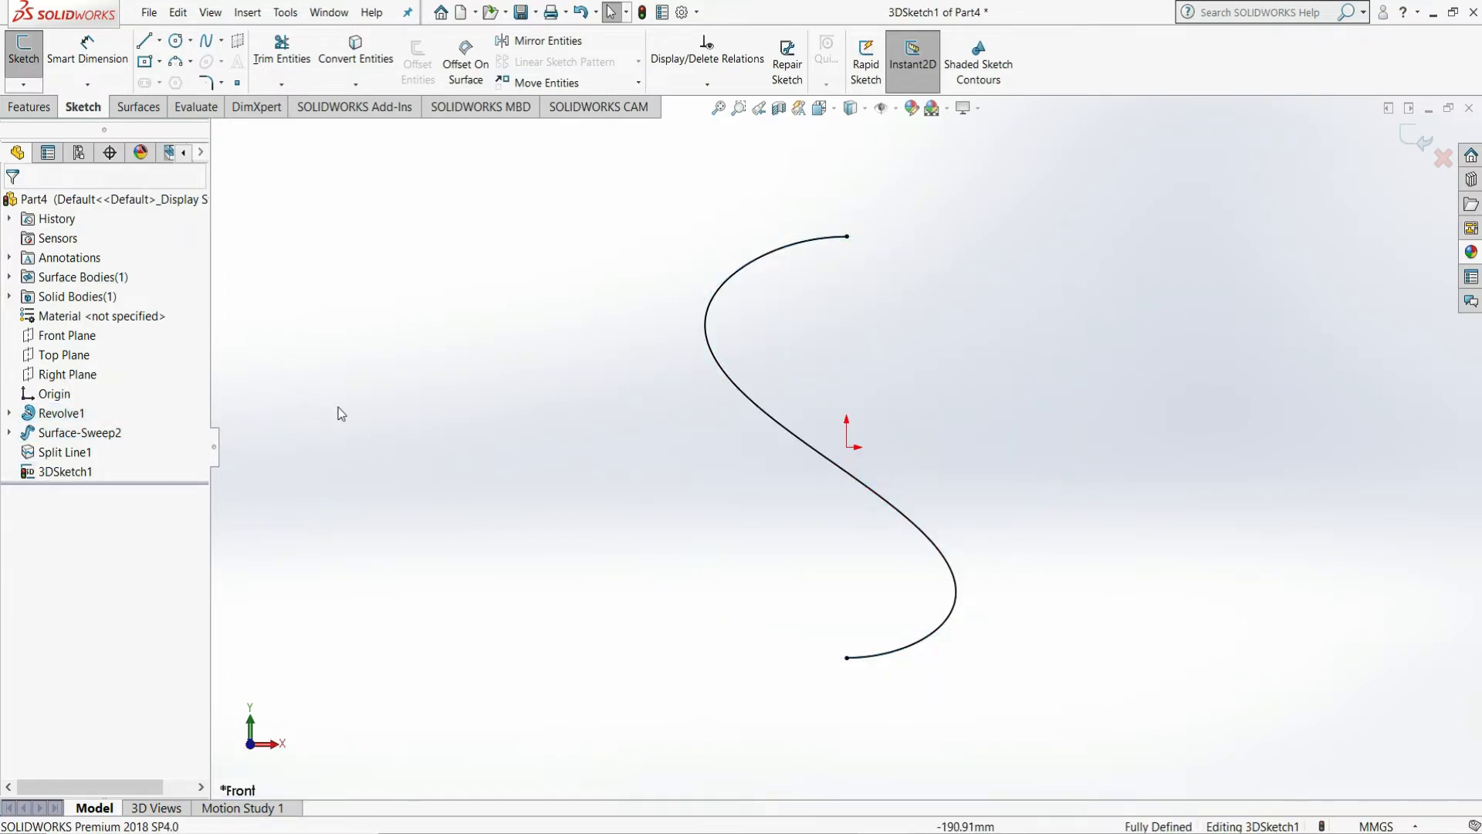
pyautogui.click(37, 110)
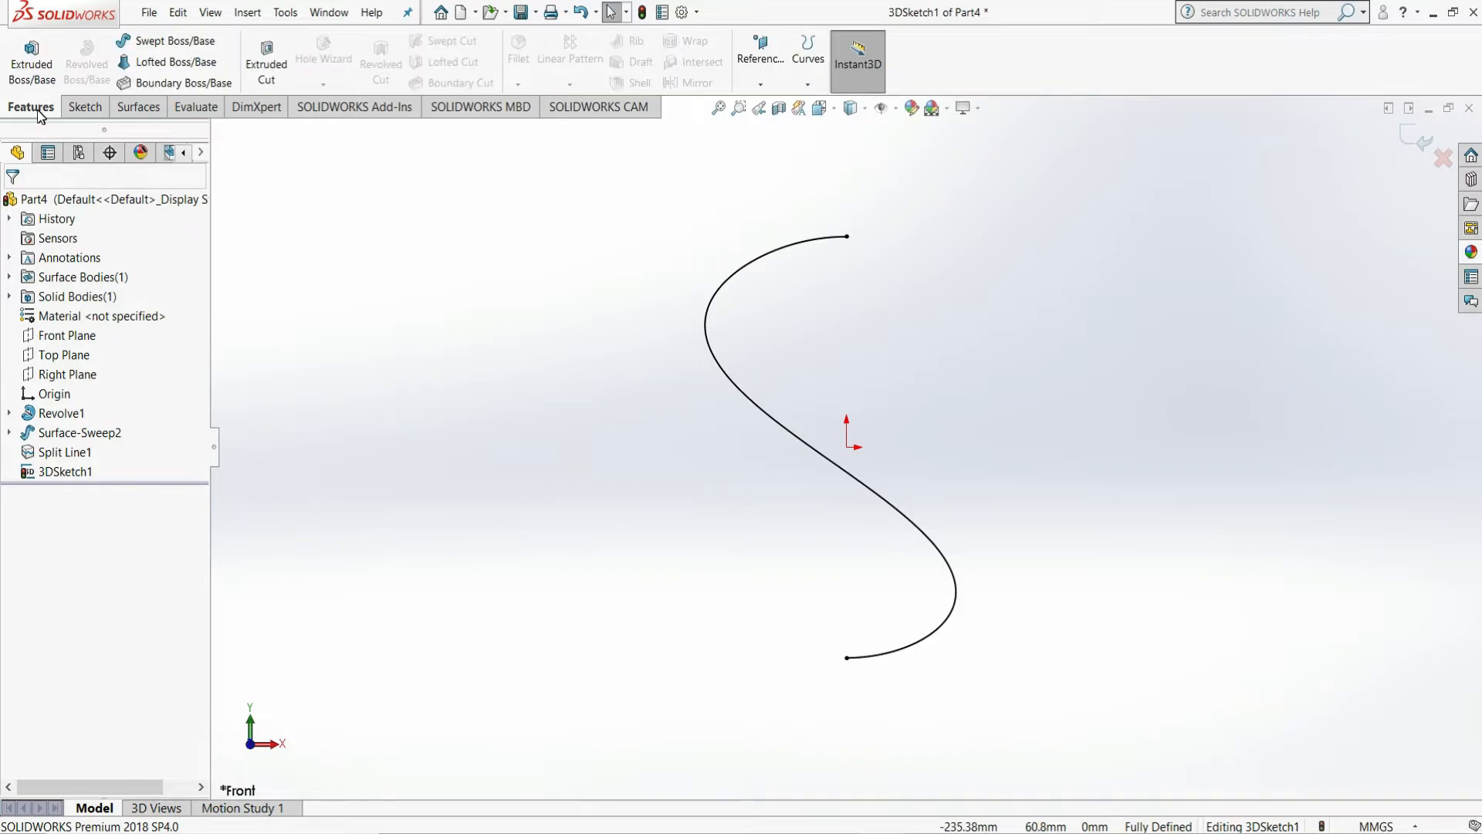
# Create a swept boss with a 5 mm circular profile along the S-shaped 3D sketch curve.
pyautogui.click(161, 42)
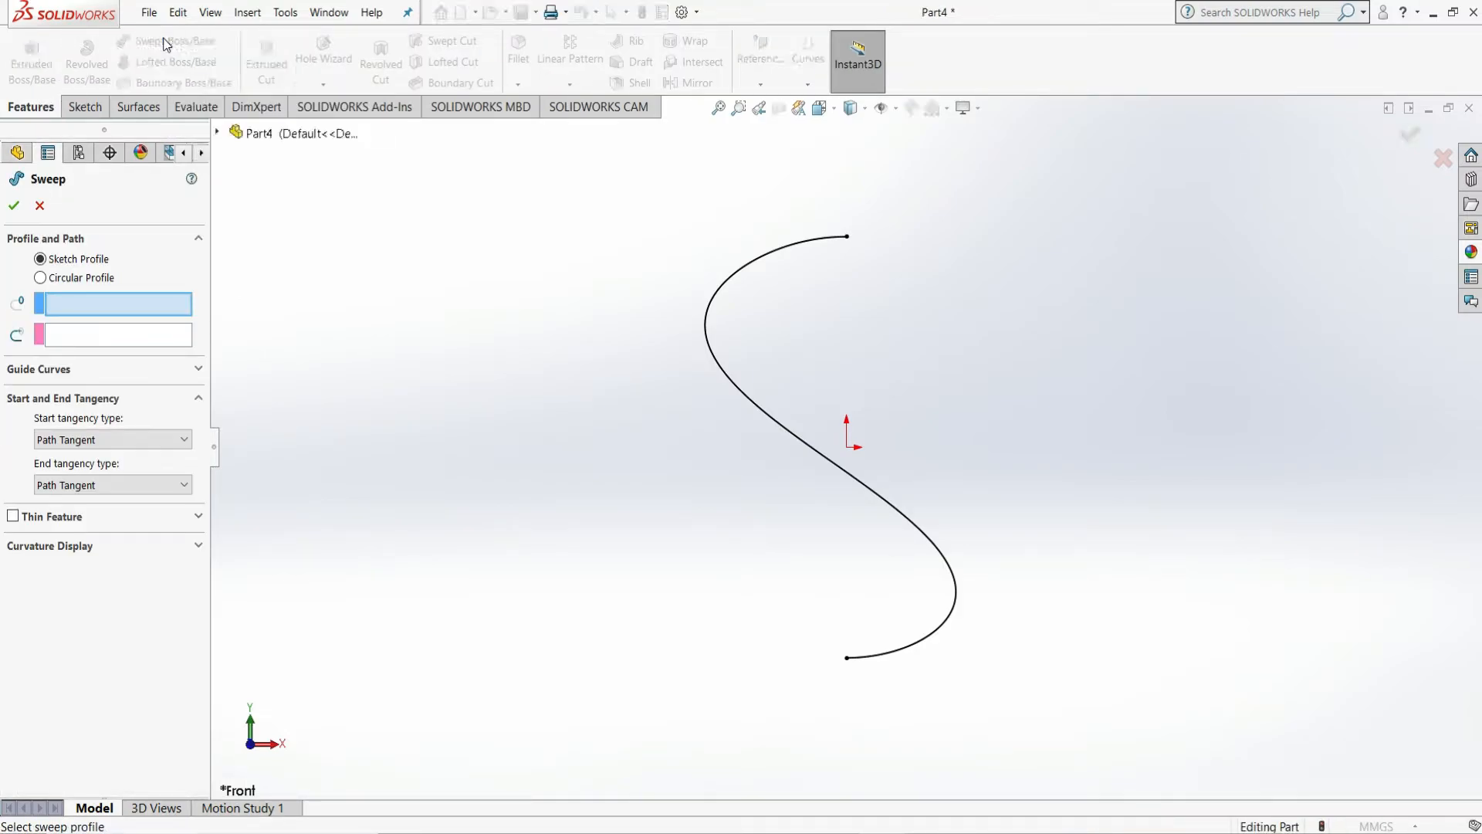
pyautogui.click(87, 281)
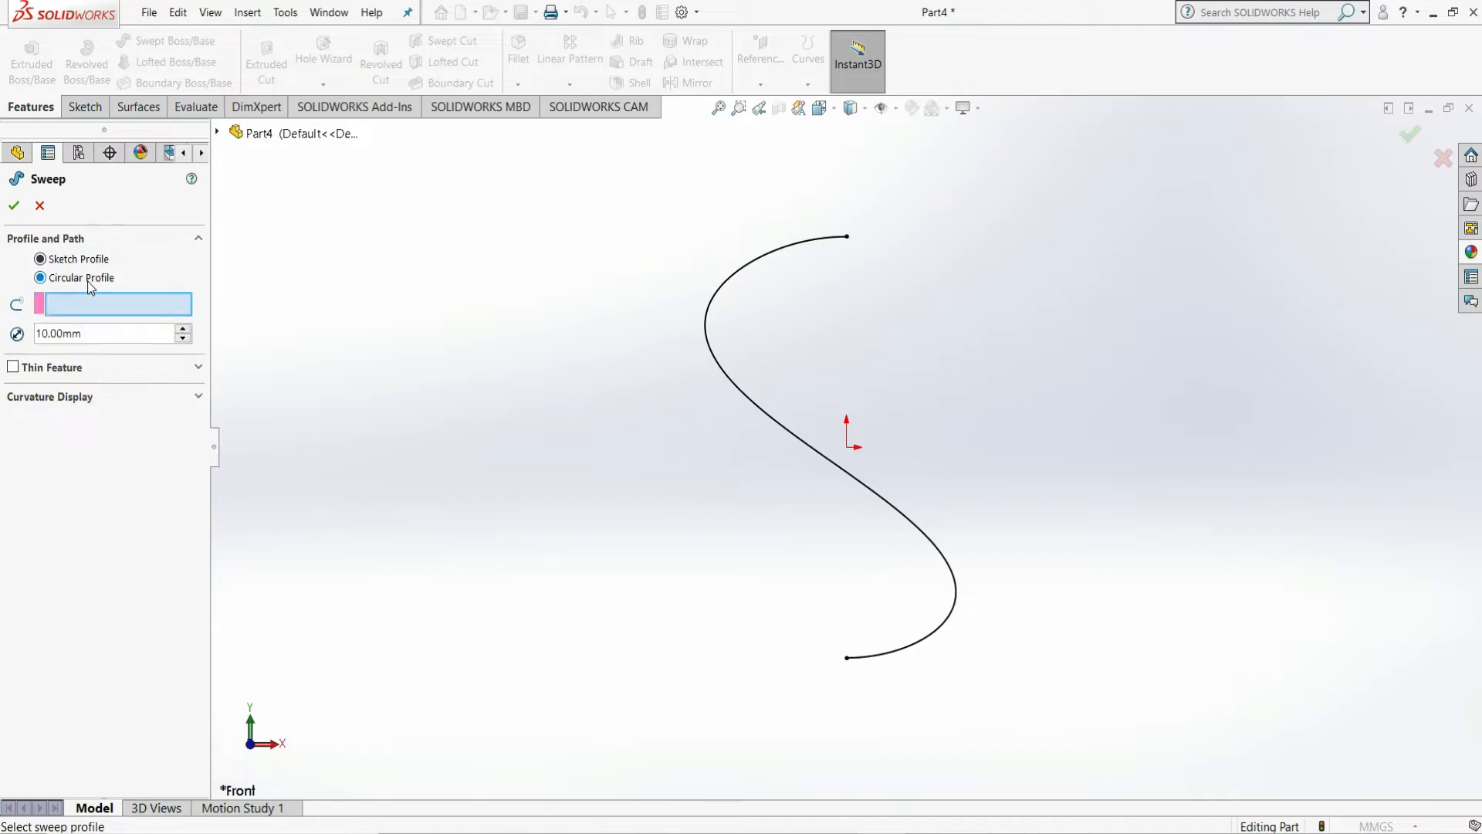
pyautogui.click(722, 365)
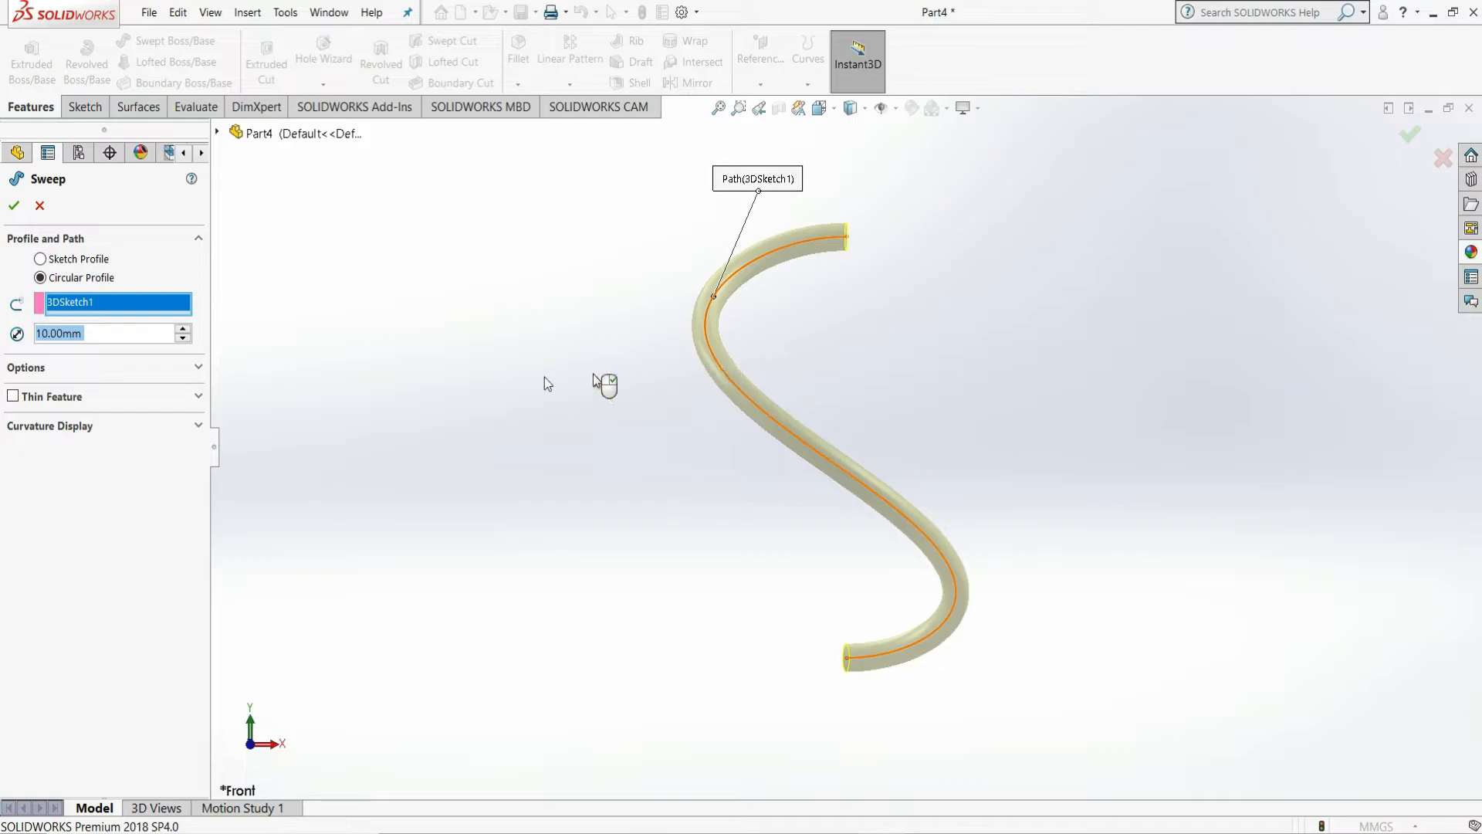
pyautogui.write('5')
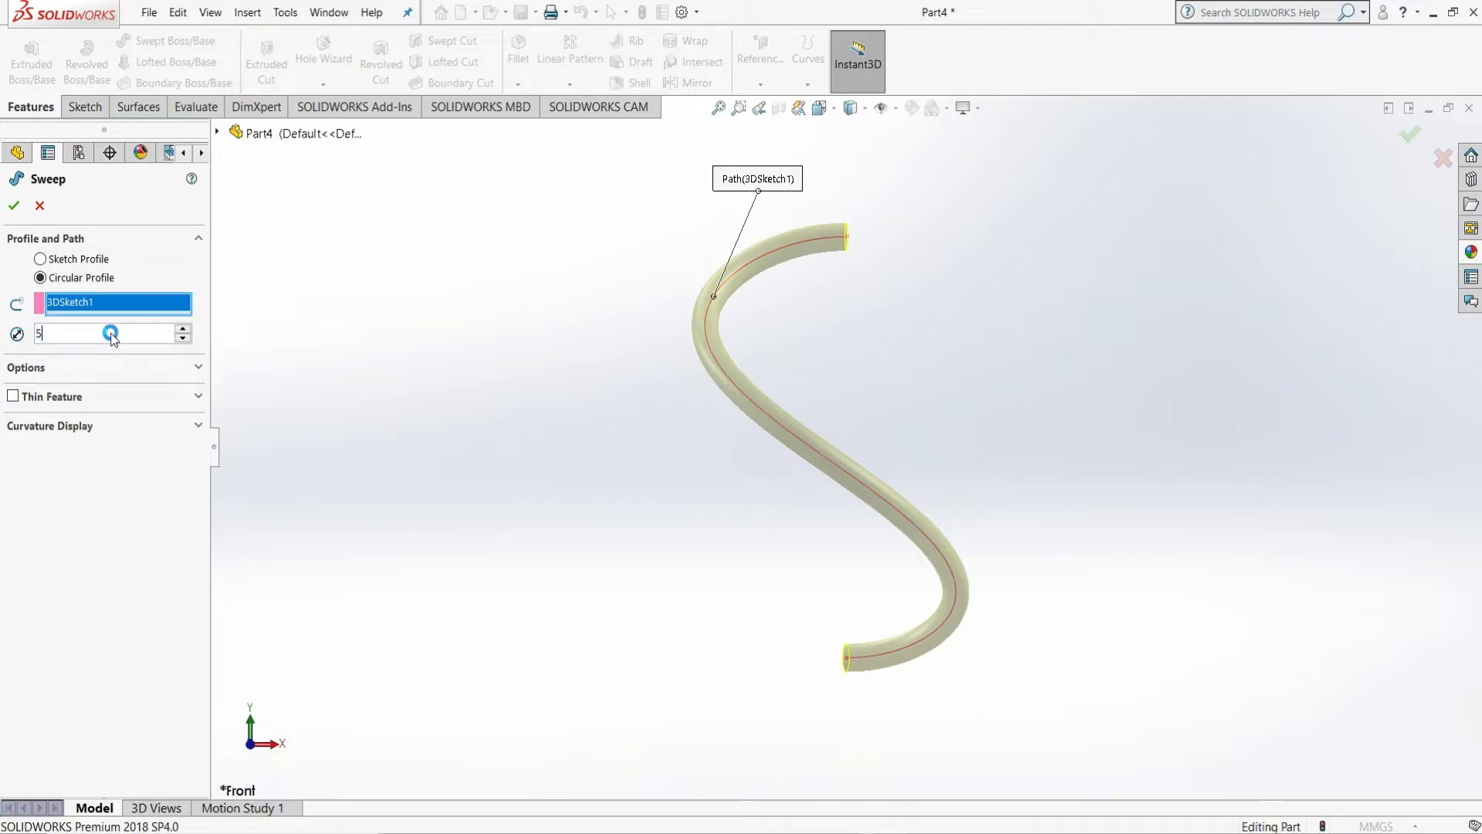
pyautogui.press('Return')
pyautogui.click(9, 207)
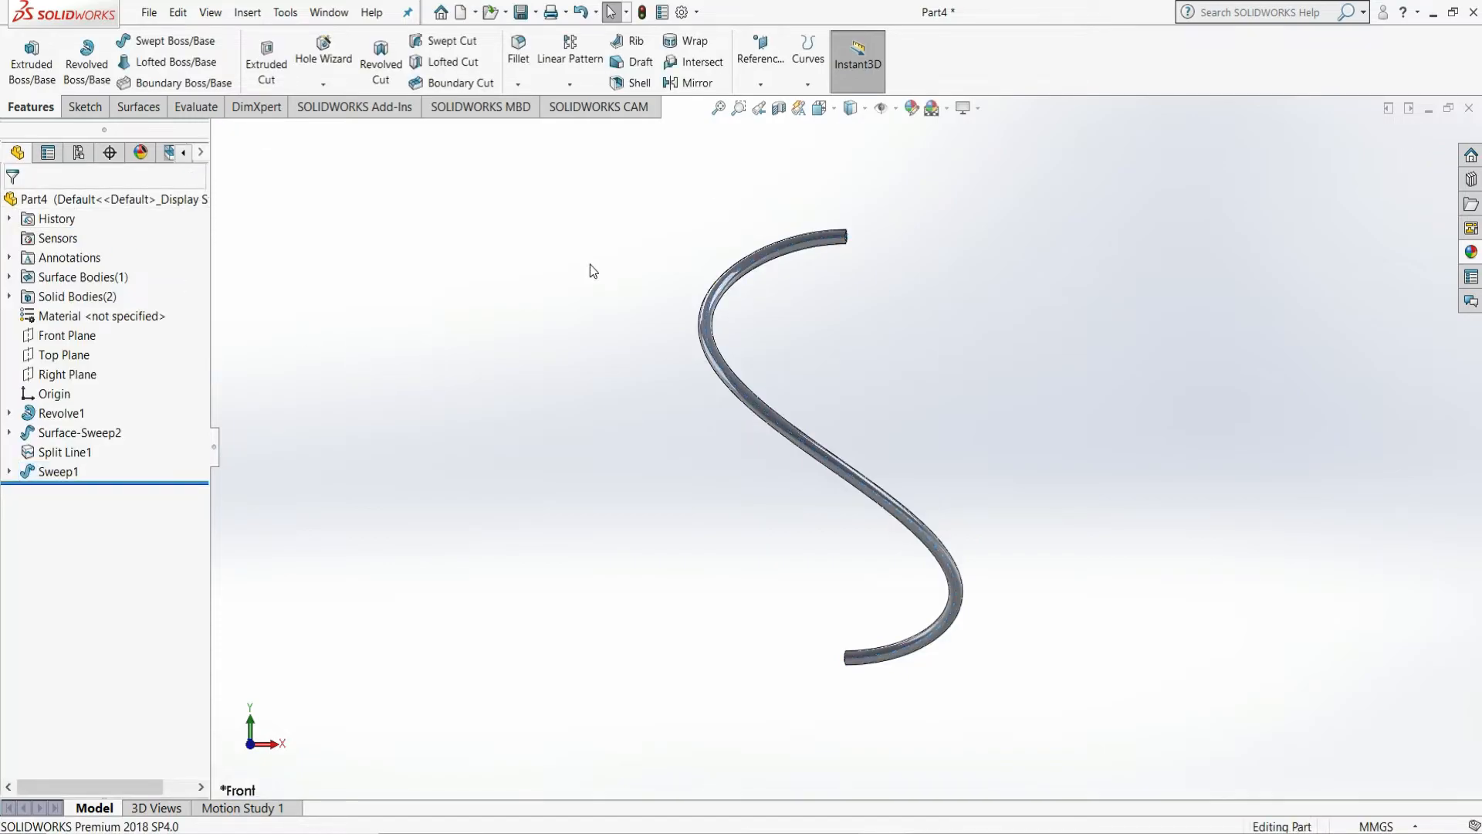
# Create a vertical reference axis at the intersection of the Front Plane and the Right Plane.
pyautogui.click(760, 81)
pyautogui.click(770, 125)
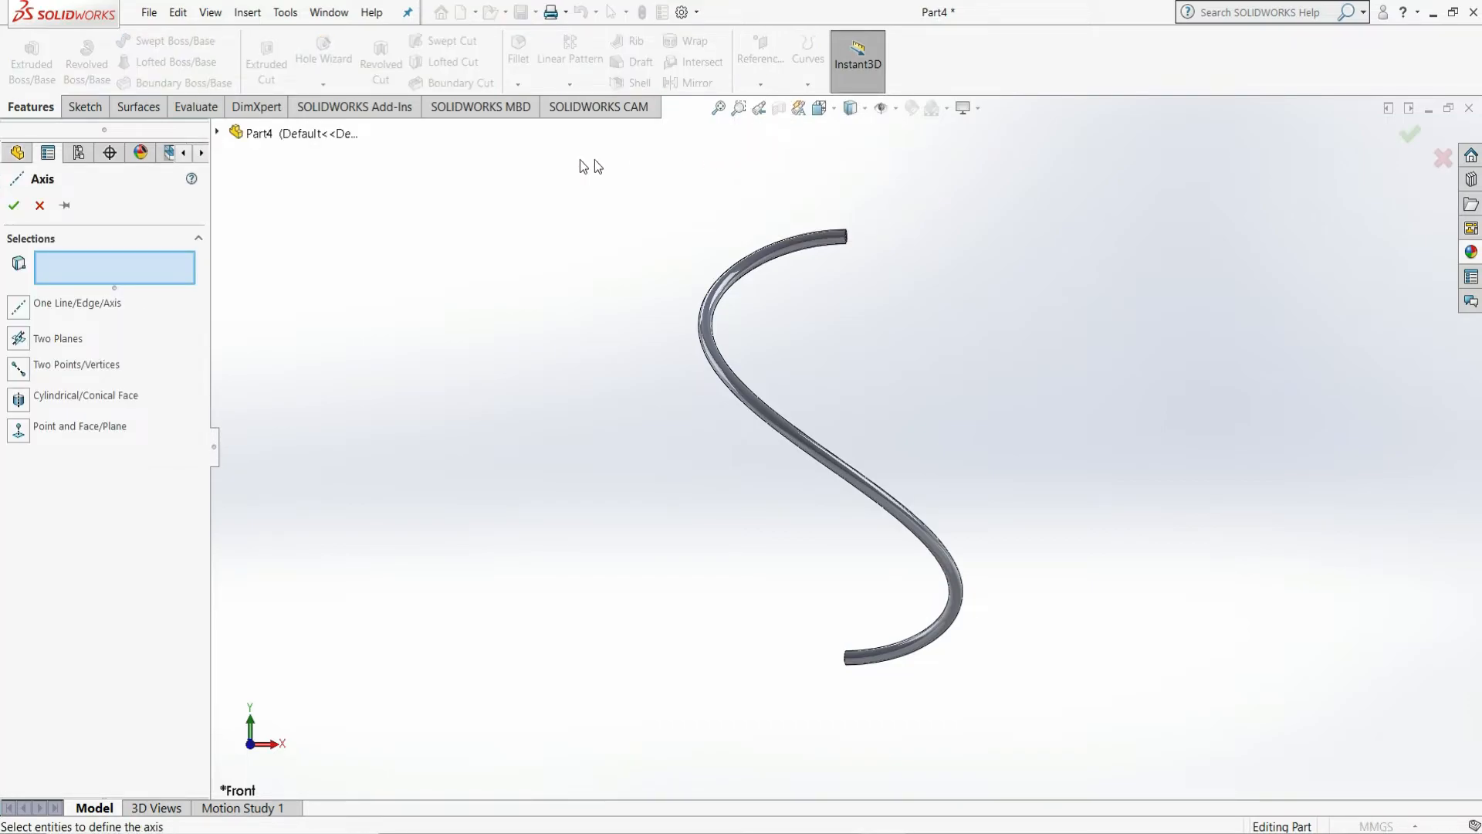
pyautogui.click(218, 134)
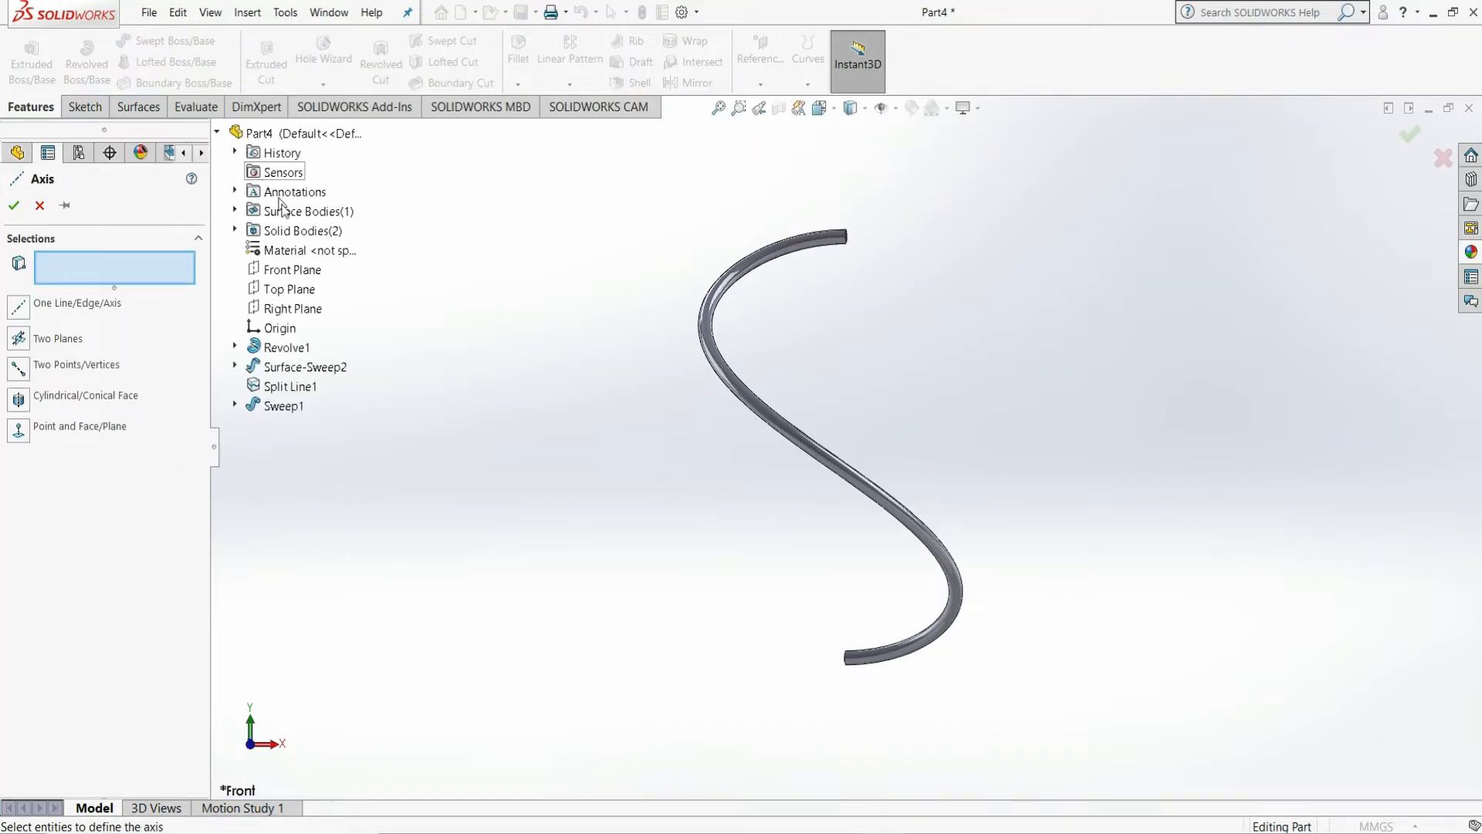
pyautogui.click(301, 275)
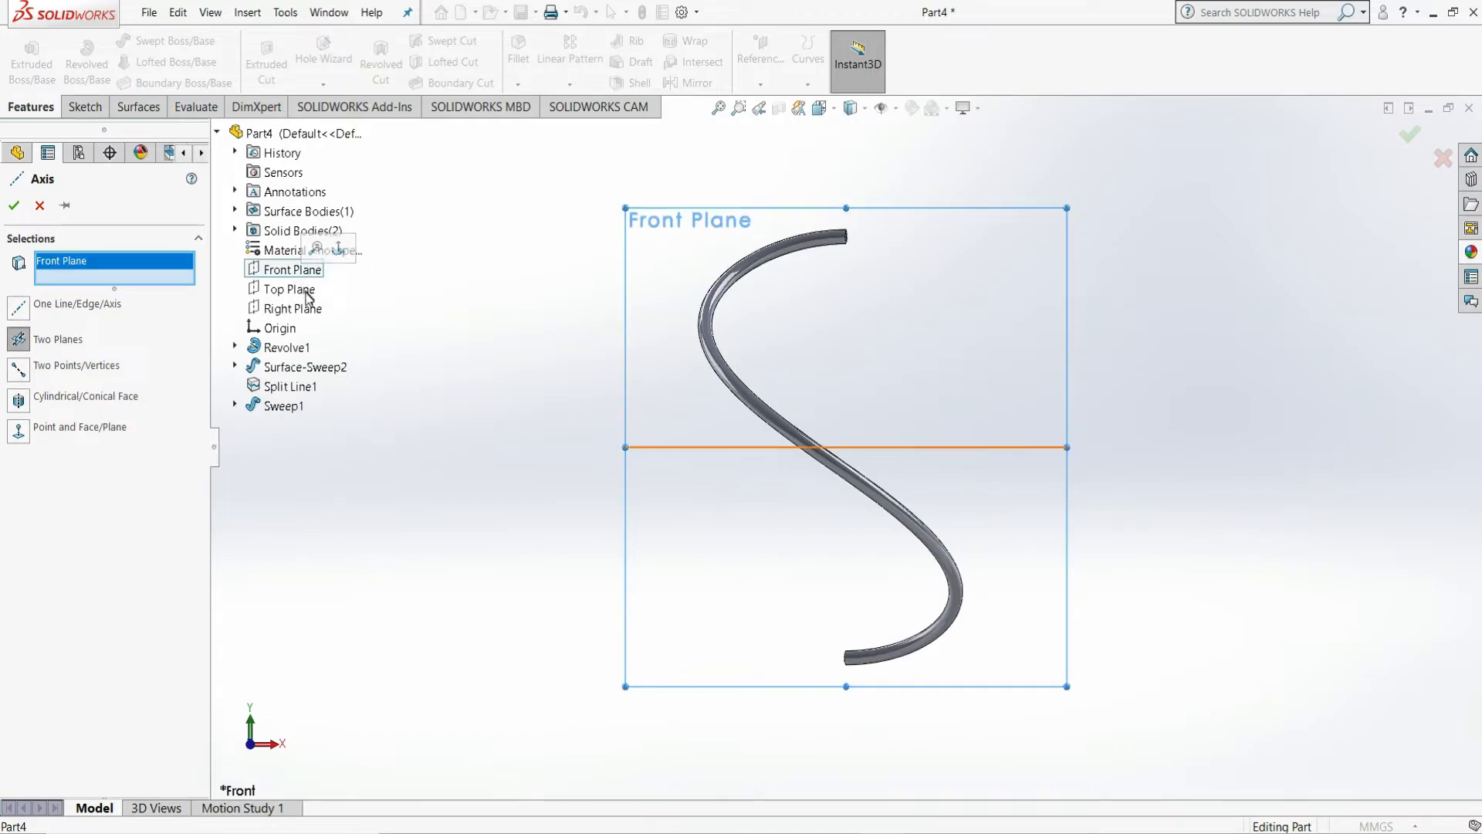
pyautogui.click(309, 309)
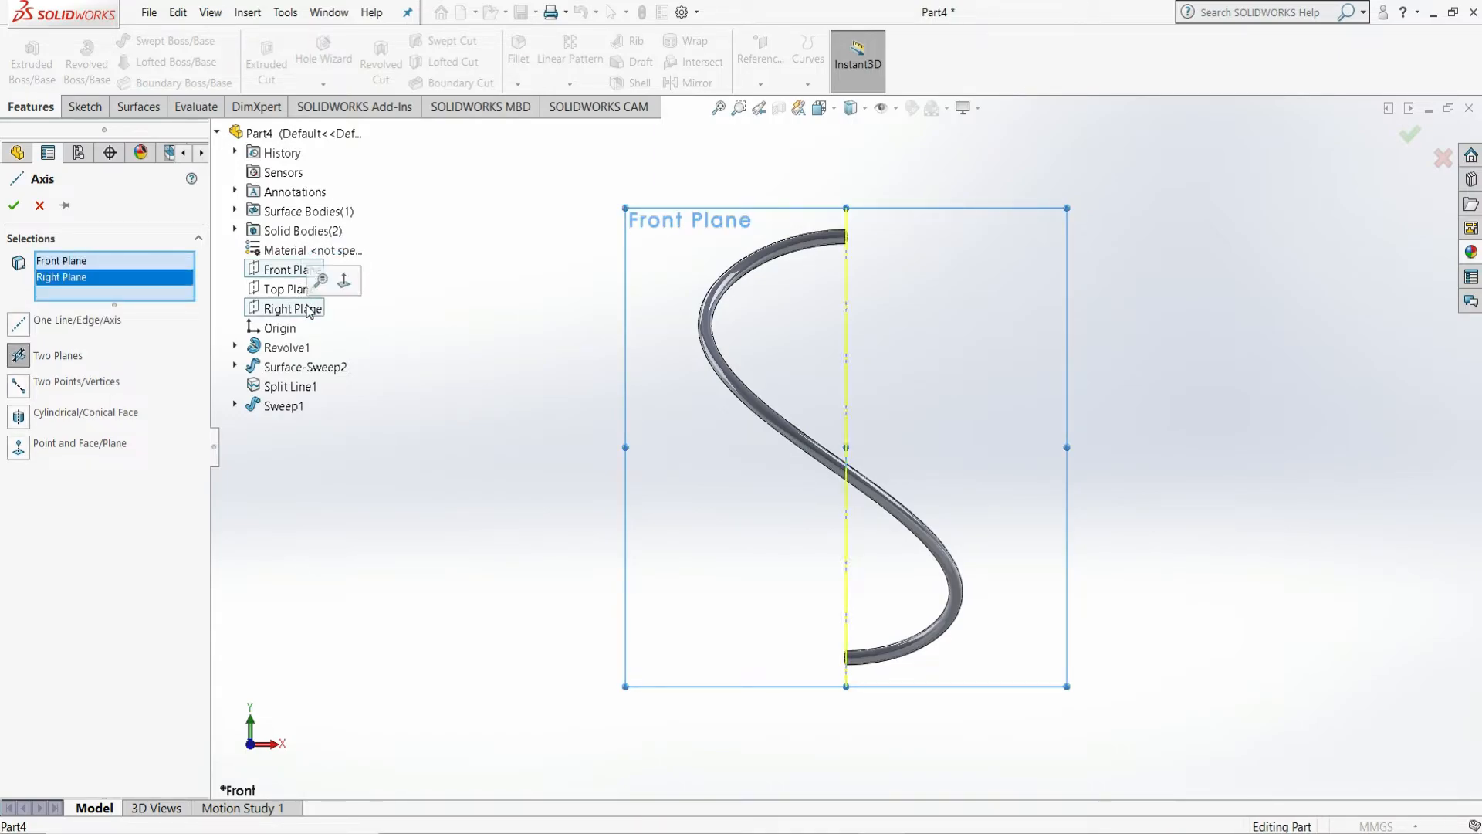
pyautogui.click(16, 205)
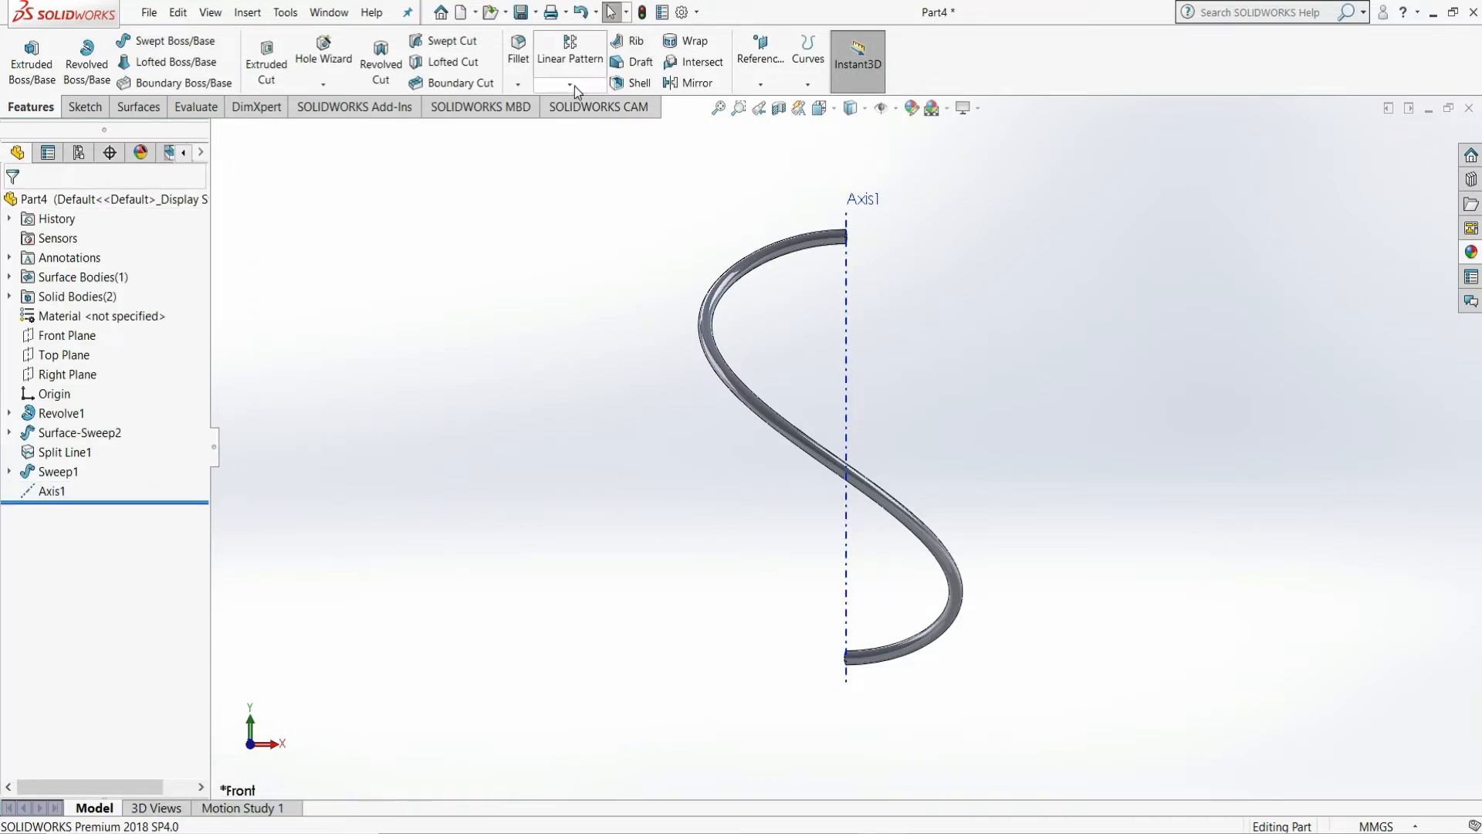
# Circular-pattern the swept body about the vertical axis with 15 equally spaced instances over 360 degrees.
pyautogui.click(571, 83)
pyautogui.click(579, 122)
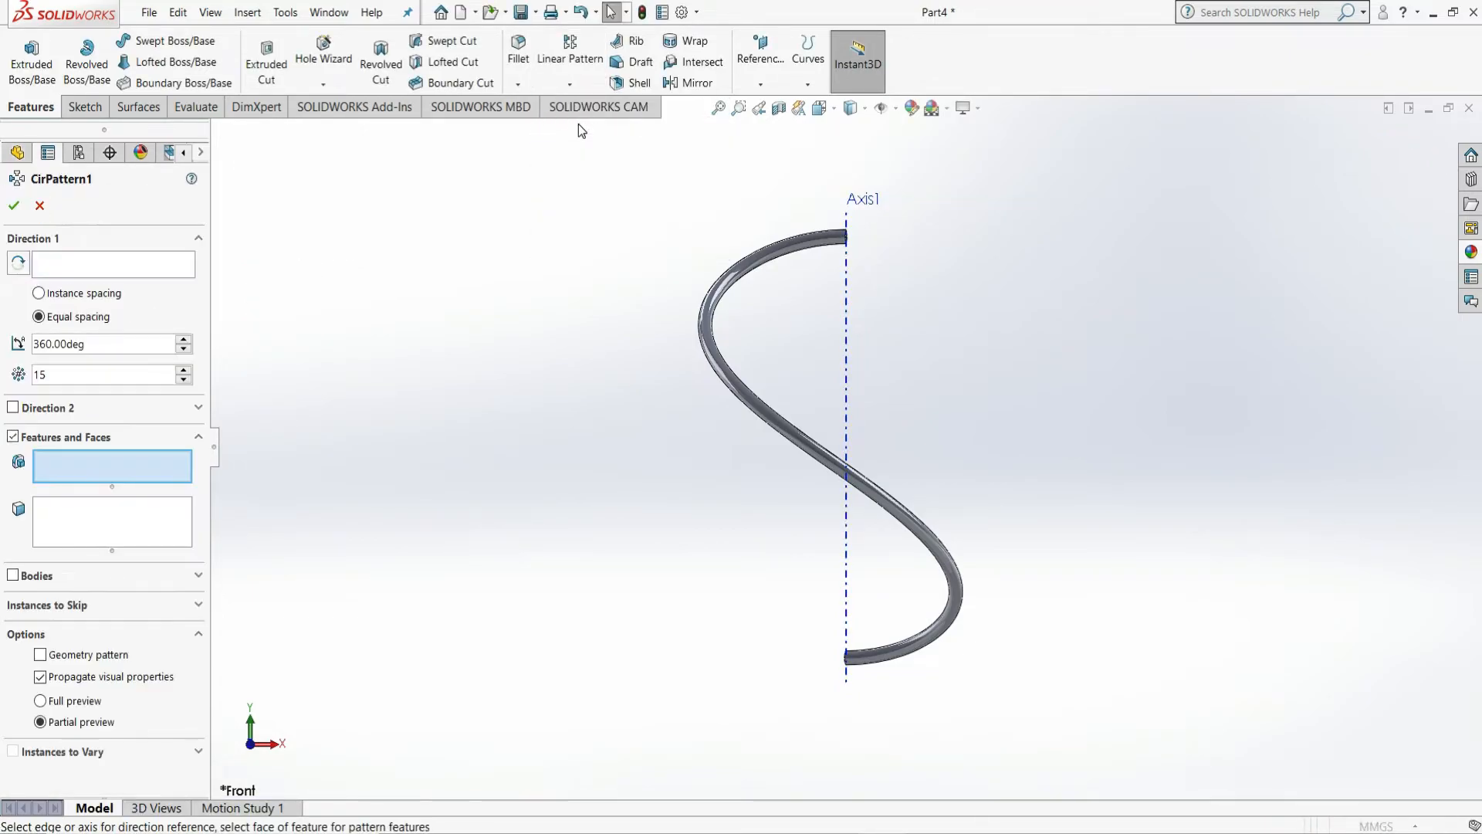
pyautogui.click(166, 272)
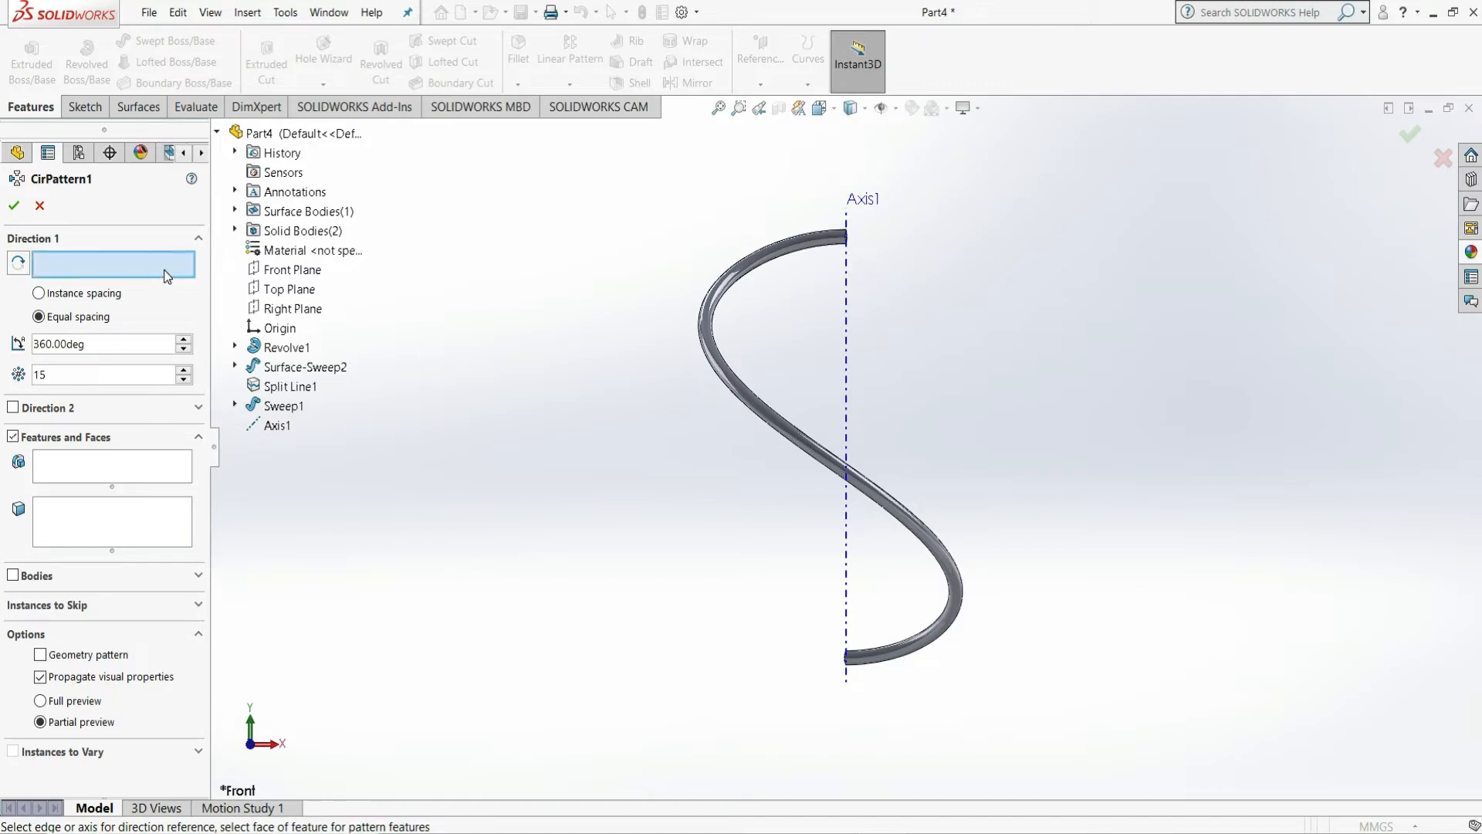
pyautogui.click(847, 332)
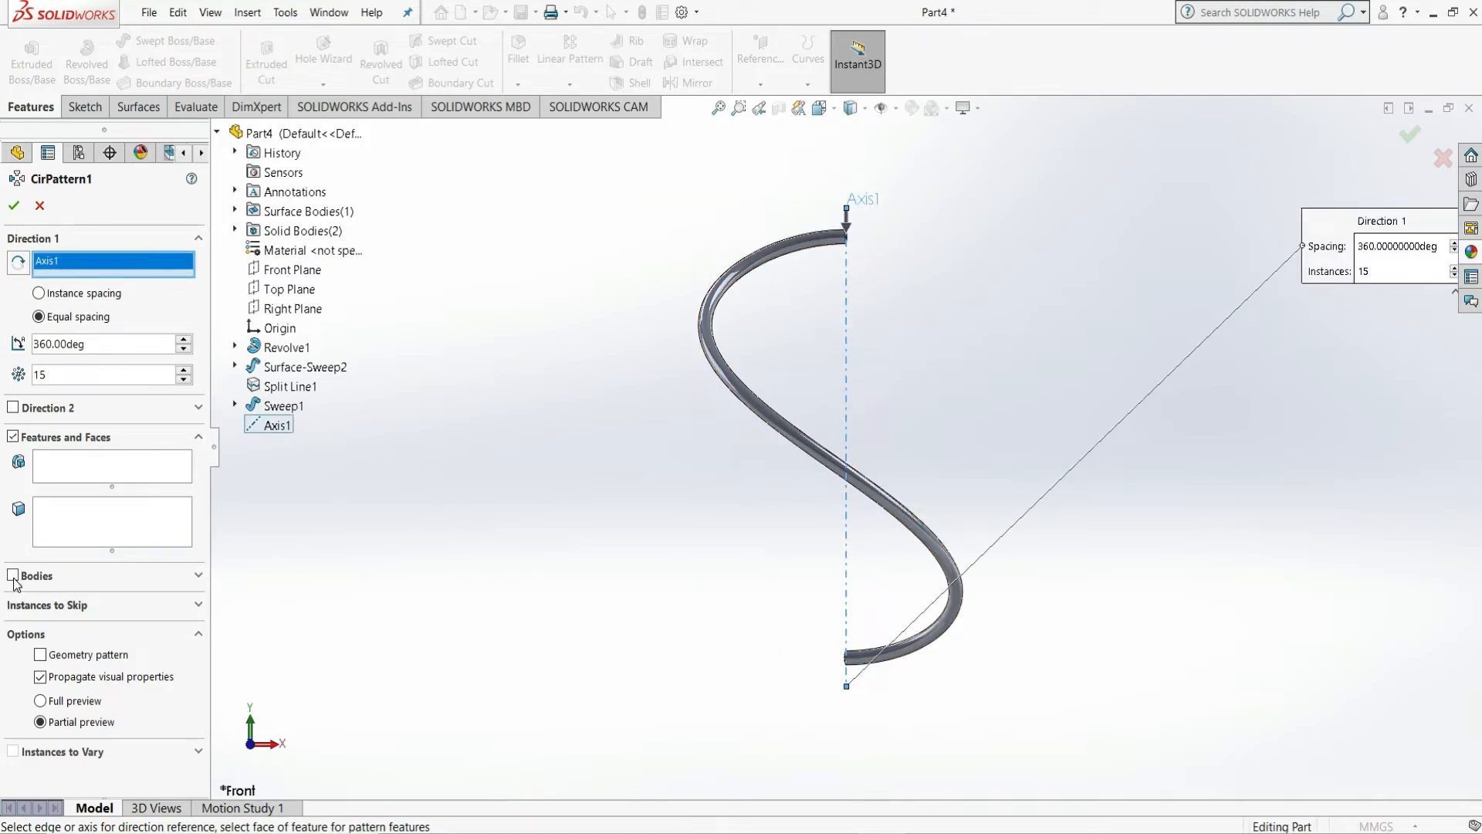
pyautogui.click(14, 576)
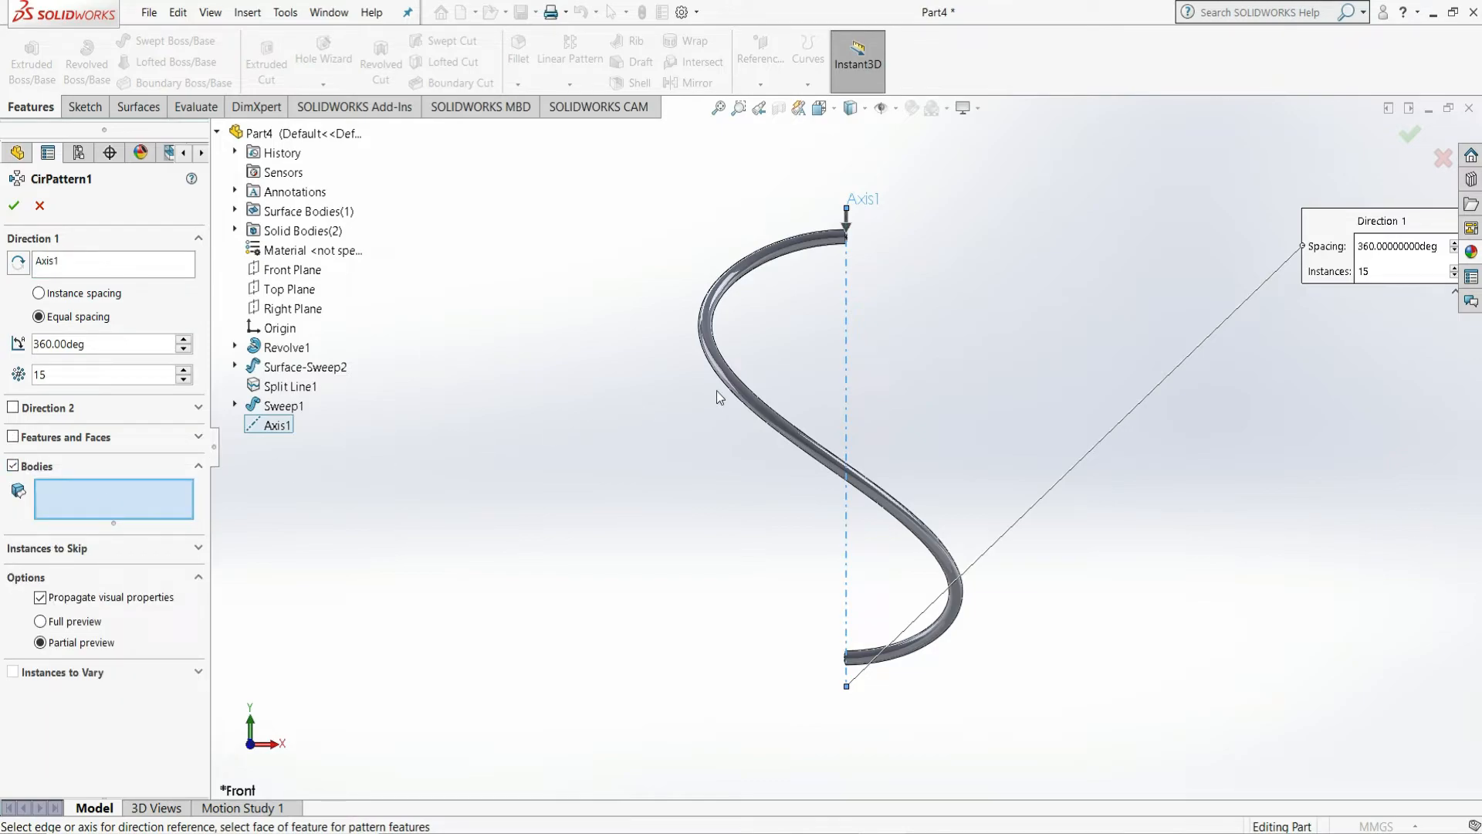
pyautogui.click(730, 365)
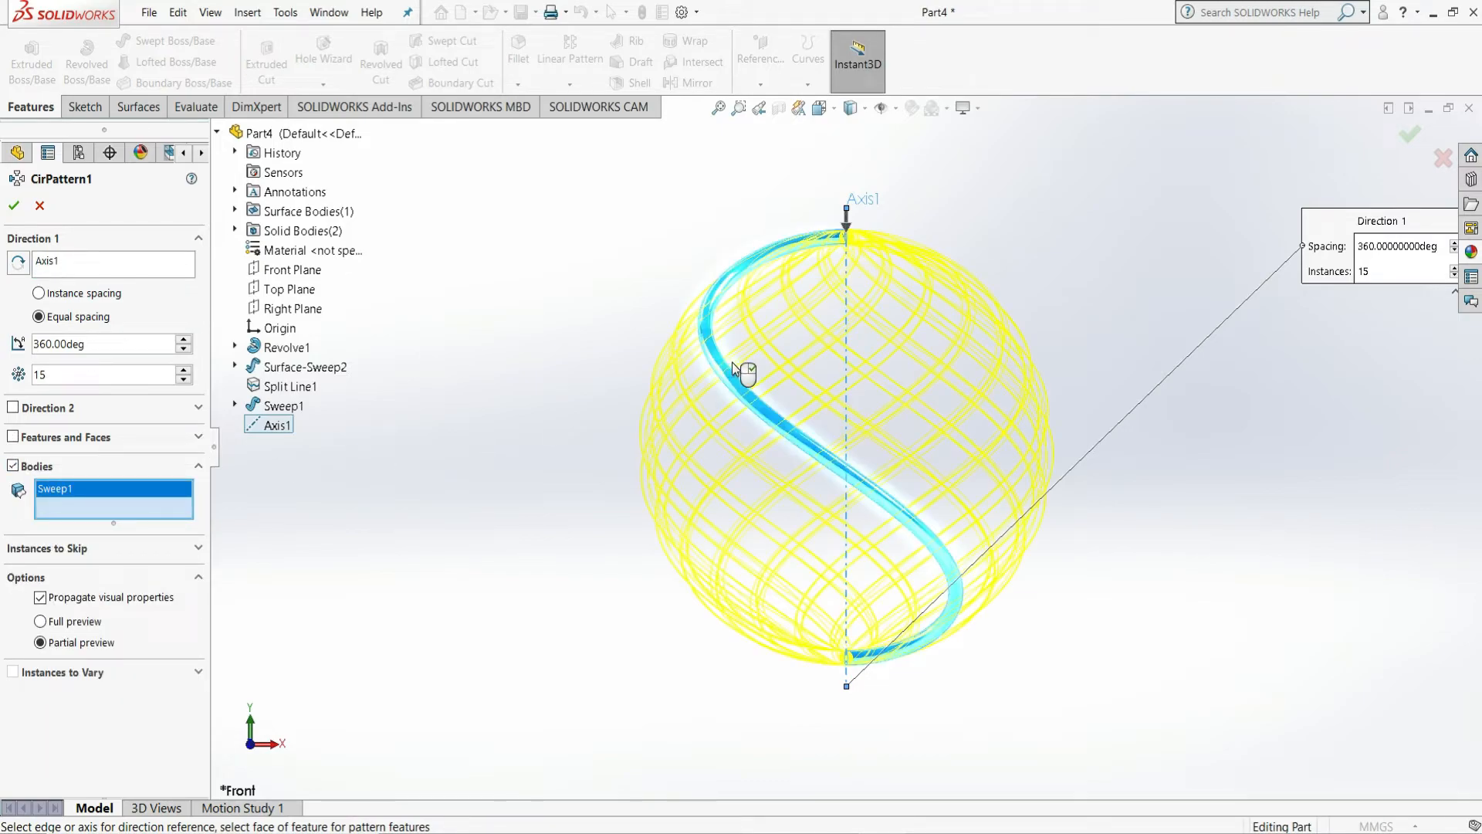
pyautogui.moveTo(91, 343); pyautogui.dragTo(29, 380)
pyautogui.click(14, 205)
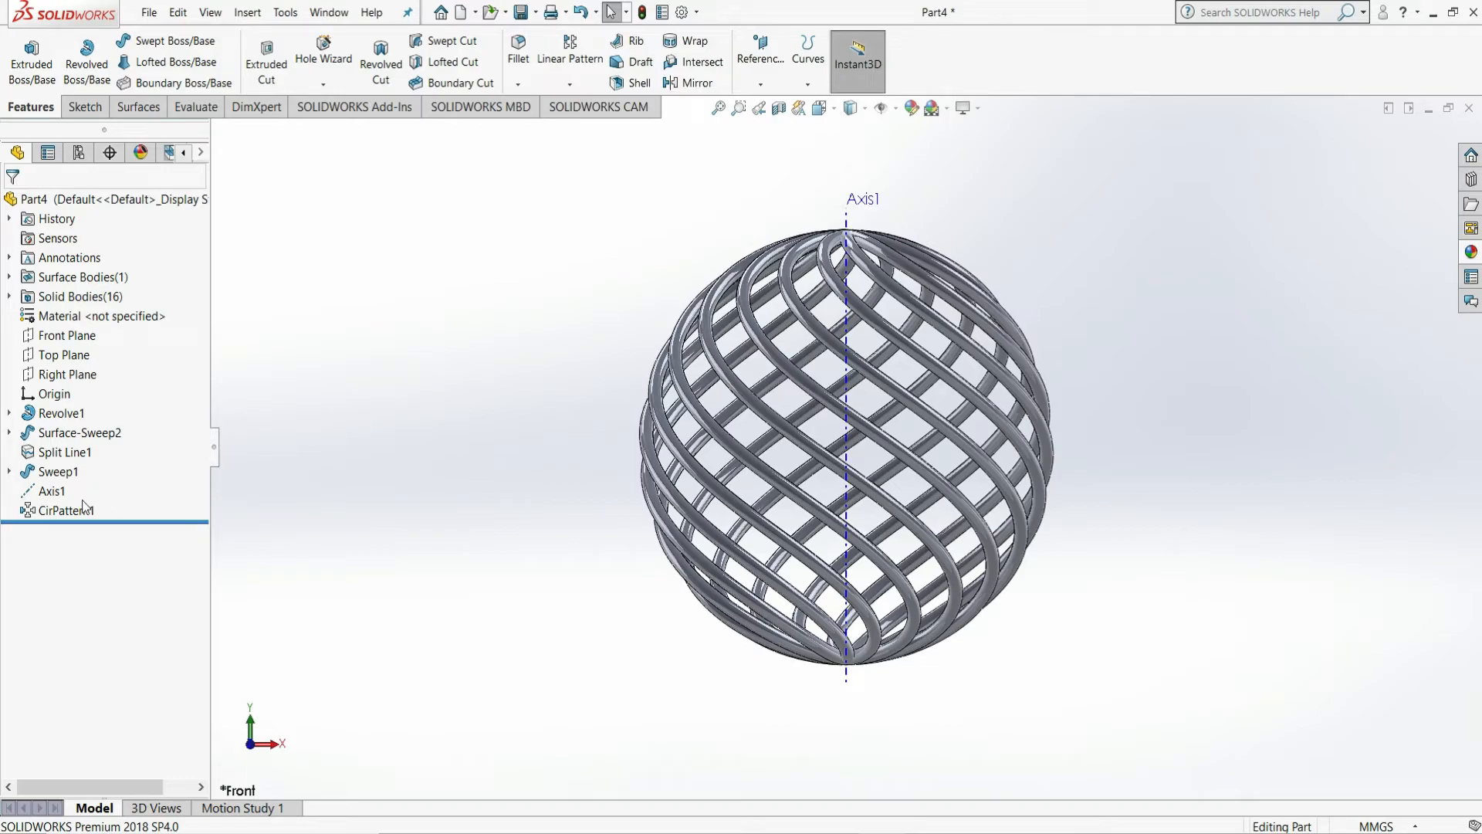
# Hide the reference axis and change the scene to a plain white background.
pyautogui.click(52, 491)
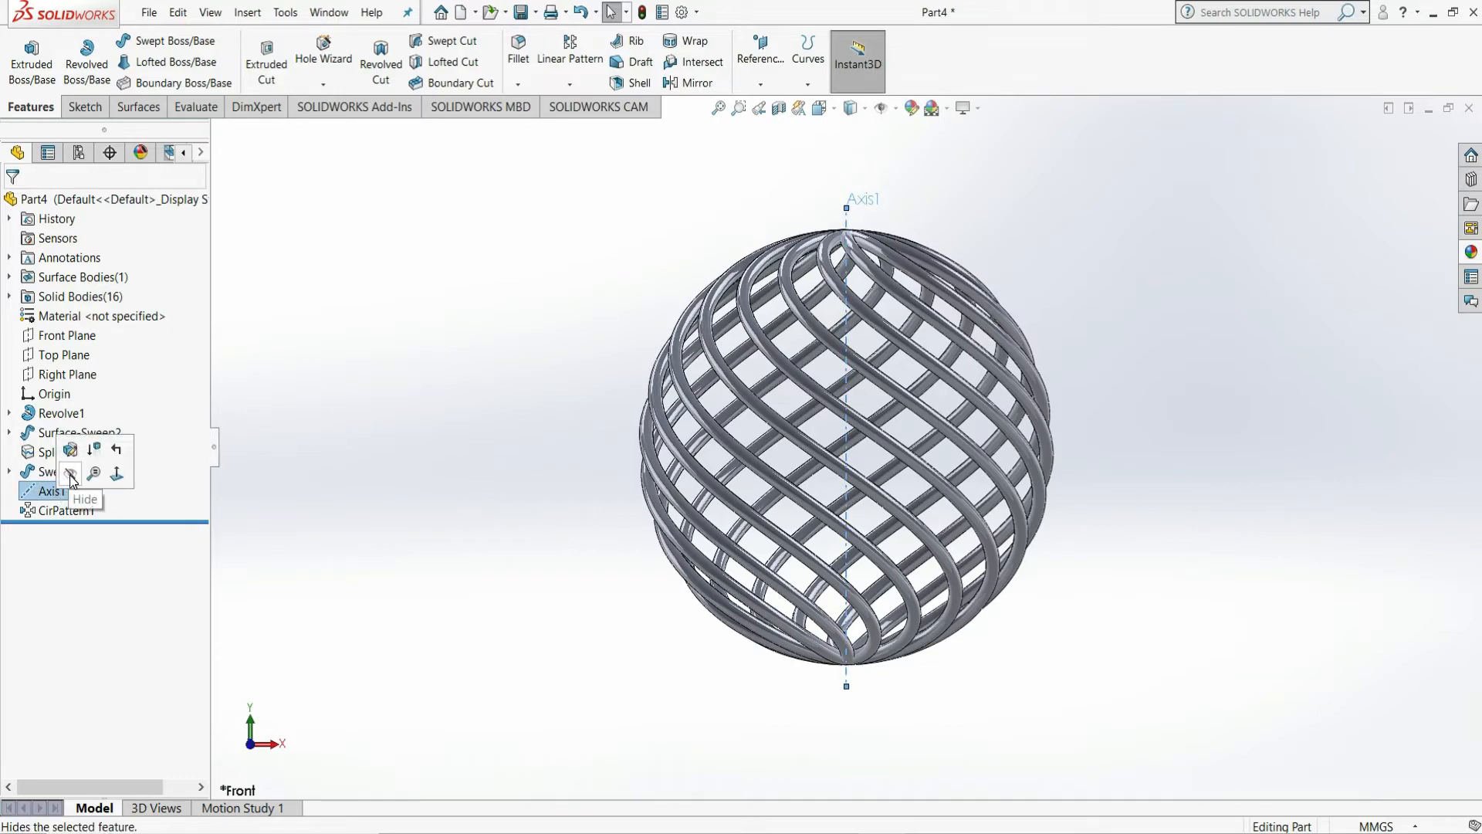
pyautogui.click(70, 475)
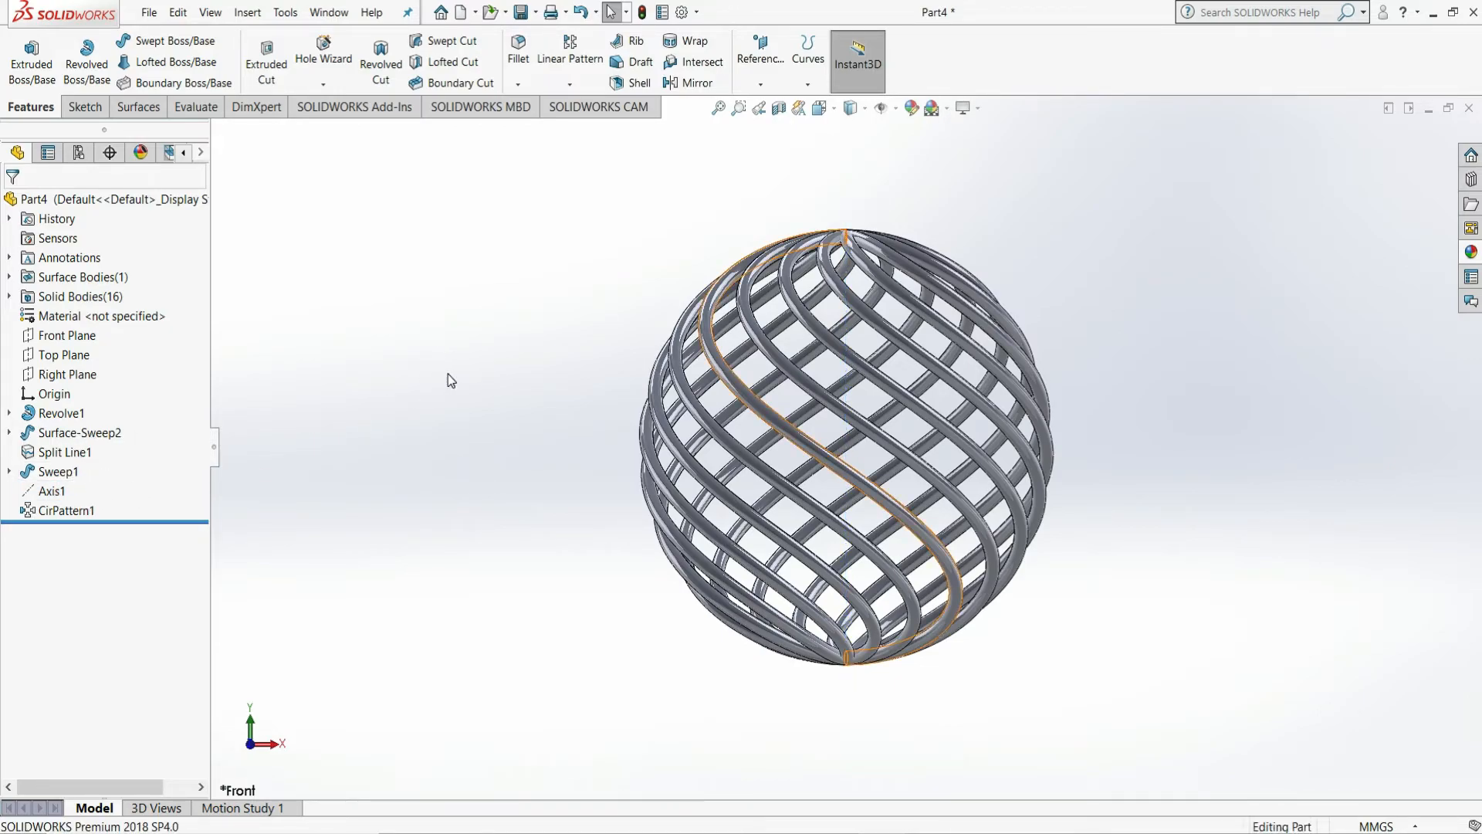
pyautogui.click(947, 109)
pyautogui.click(954, 152)
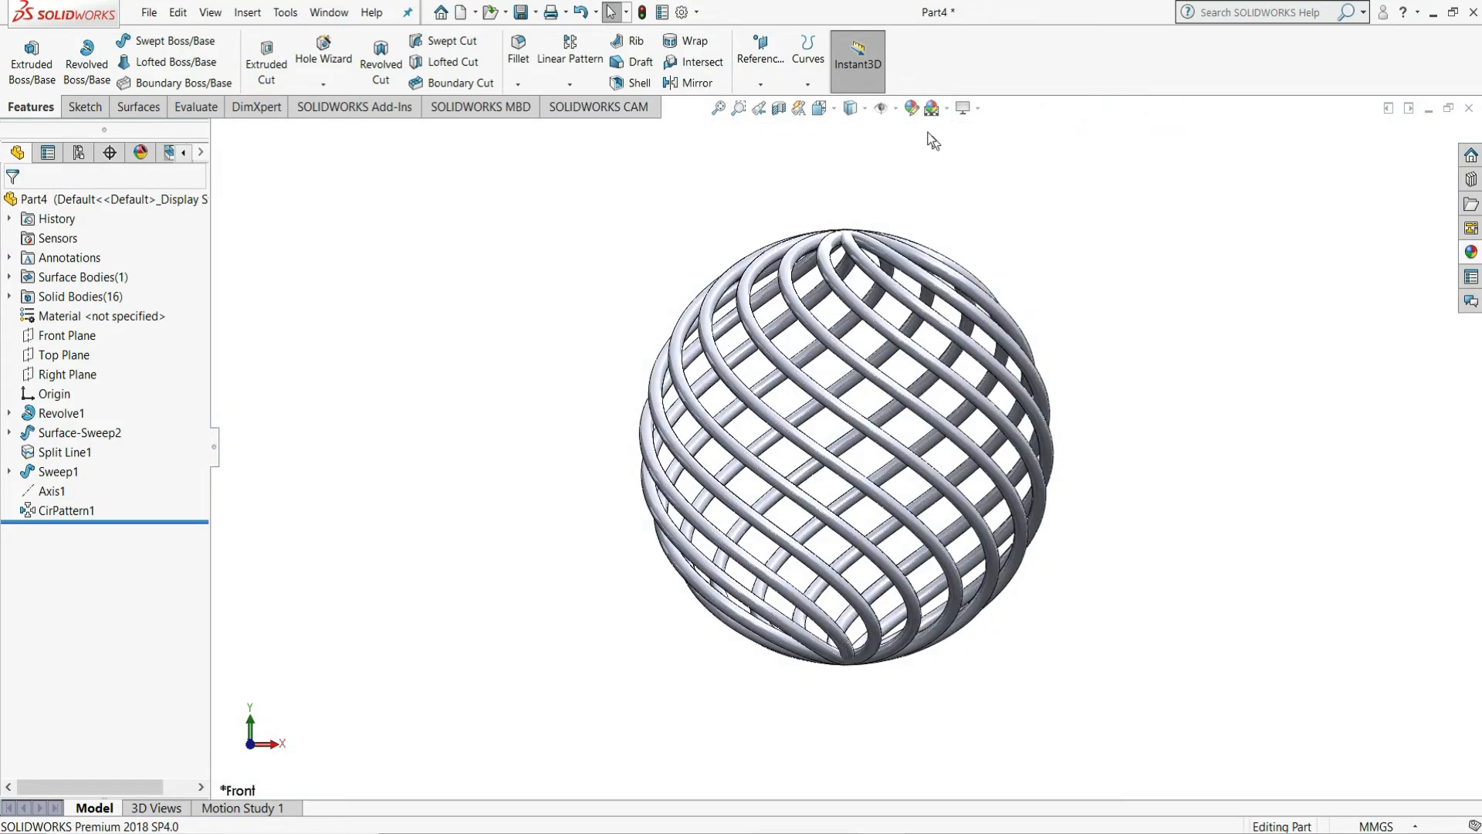
# Apply a bright red color from the standard swatches to the whole part.
pyautogui.click(912, 110)
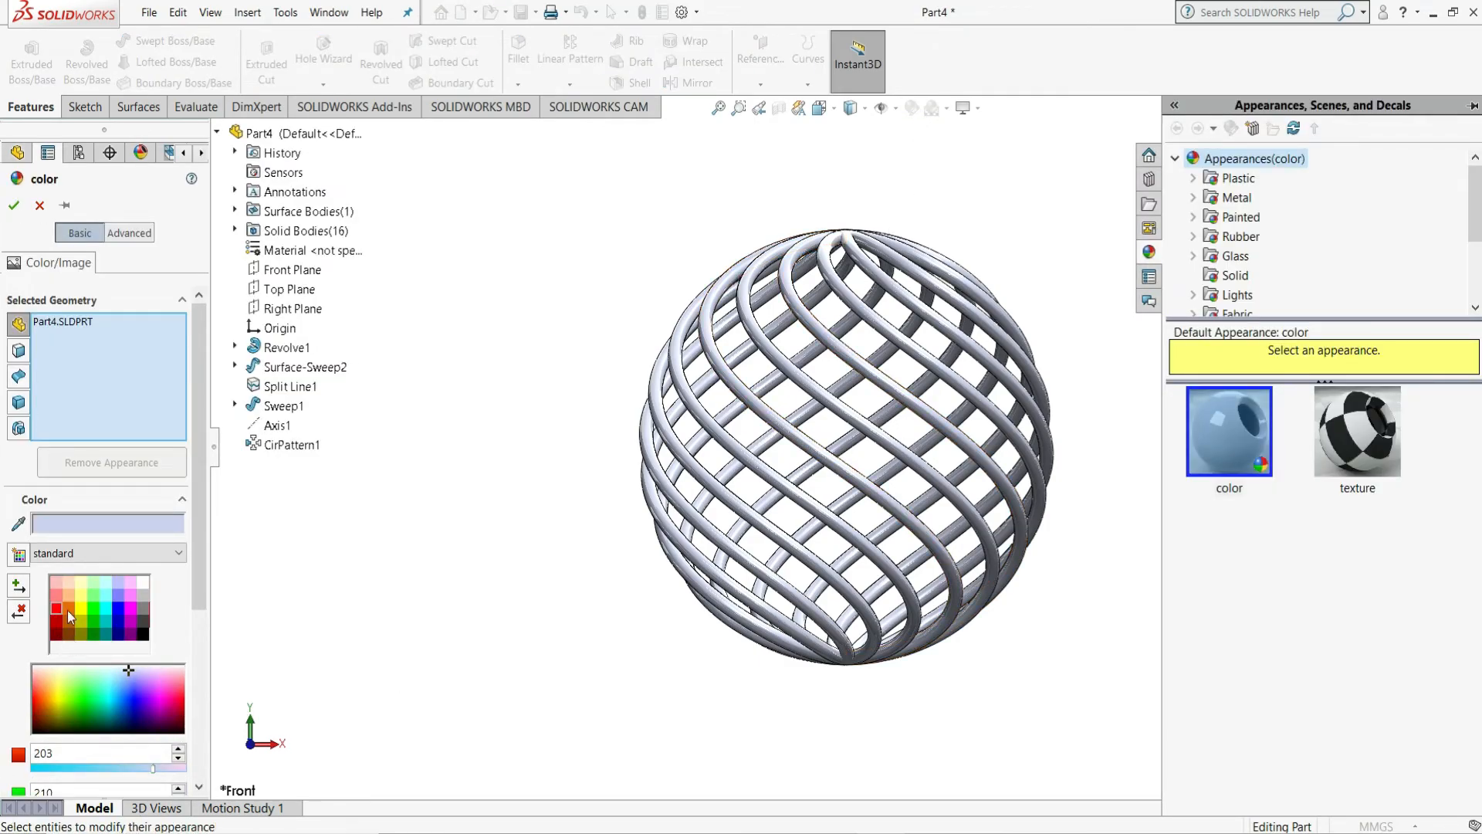
pyautogui.click(57, 609)
pyautogui.click(14, 205)
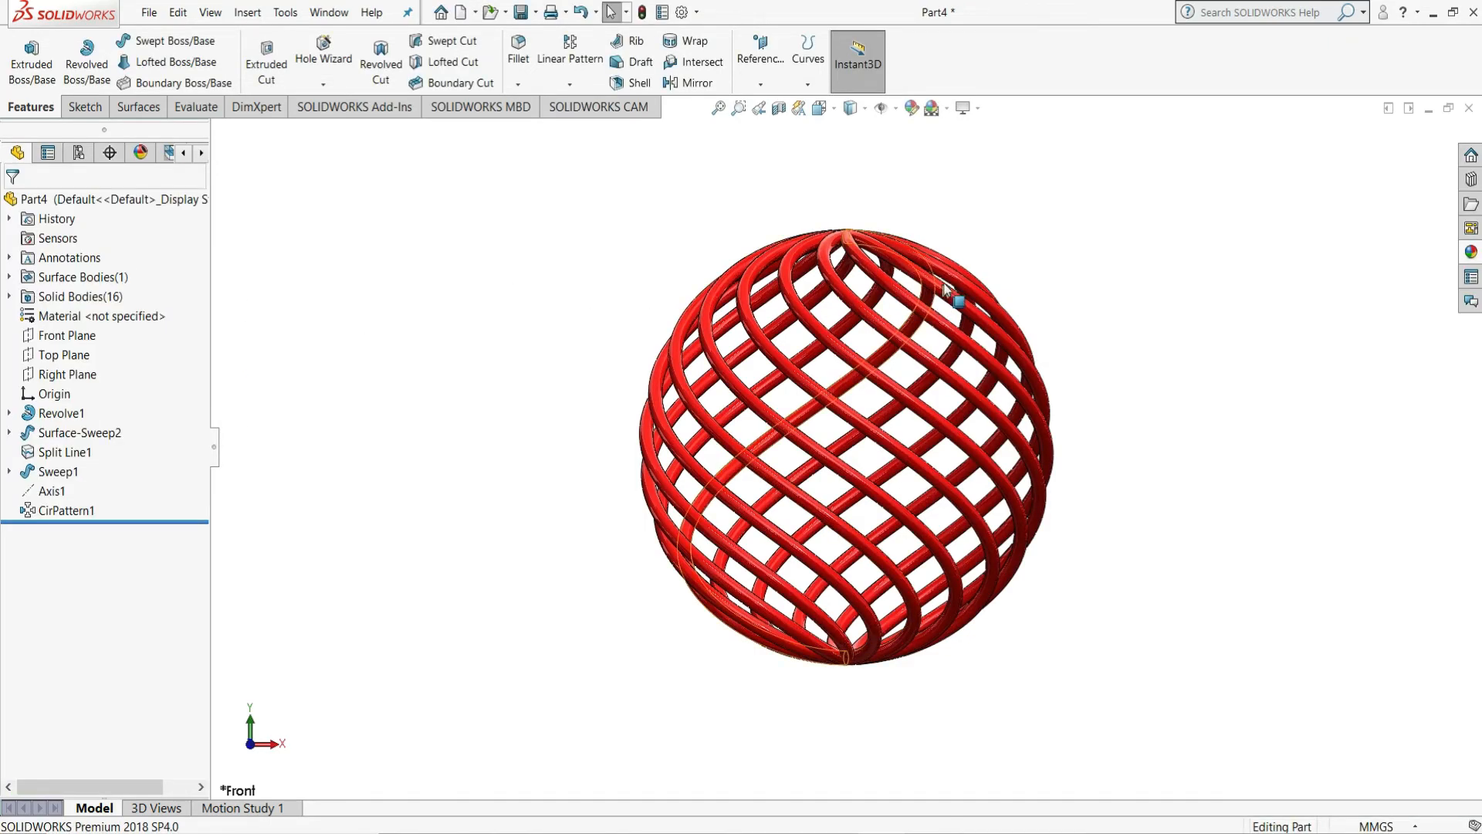